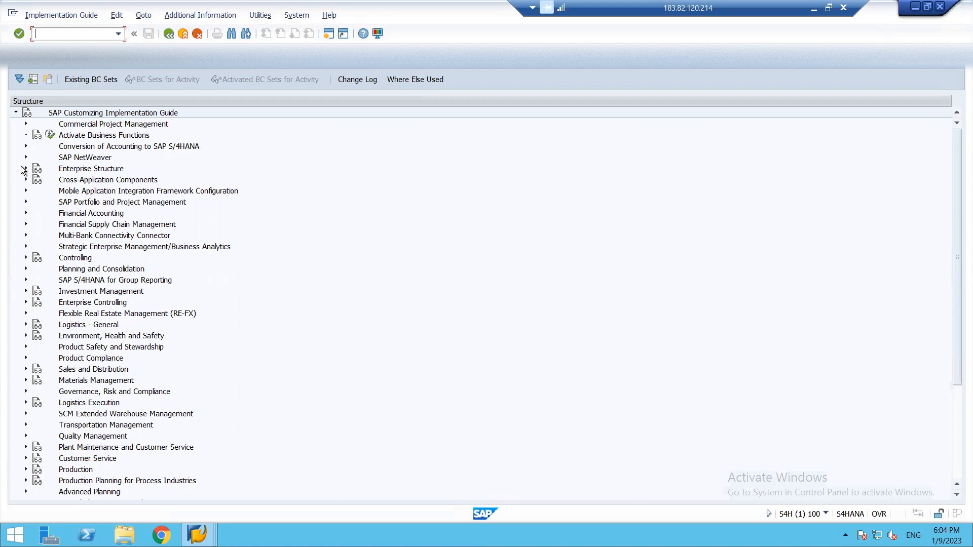
Step: Open the Define, copy, delete, check plant activities under Enterprise Structure, Definition, Logistics - General in the implementation guide
{"action": "left_click", "coordinate": [26, 169]}
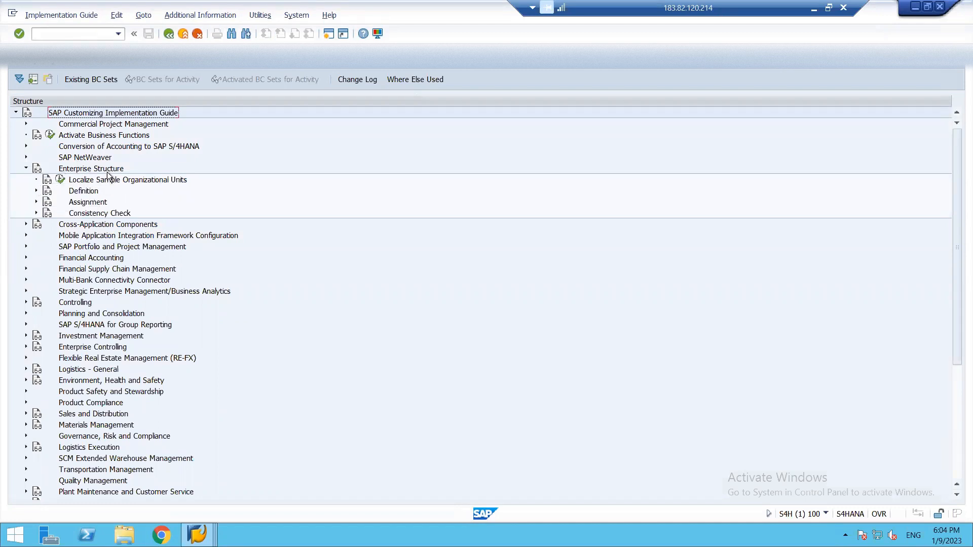
{"action": "left_click", "coordinate": [37, 192]}
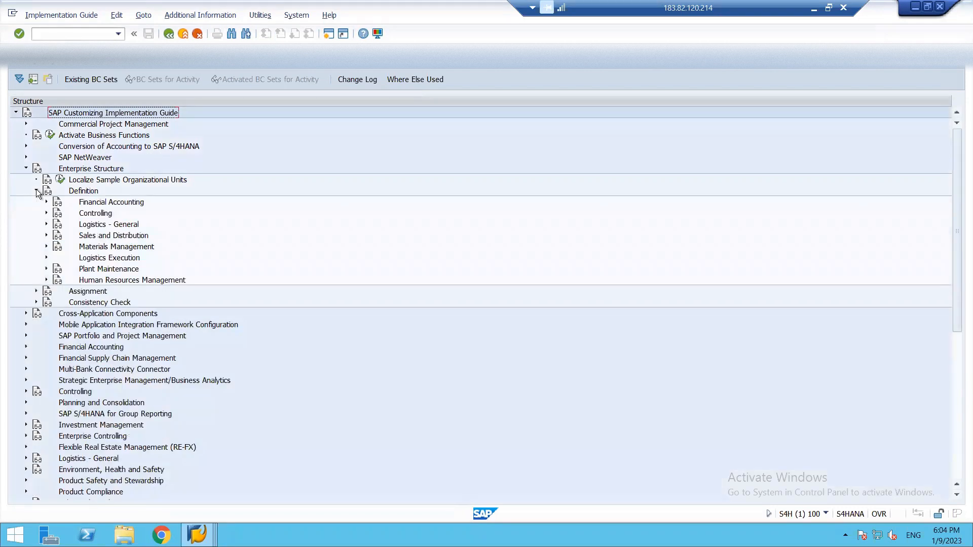
{"action": "left_click", "coordinate": [47, 224]}
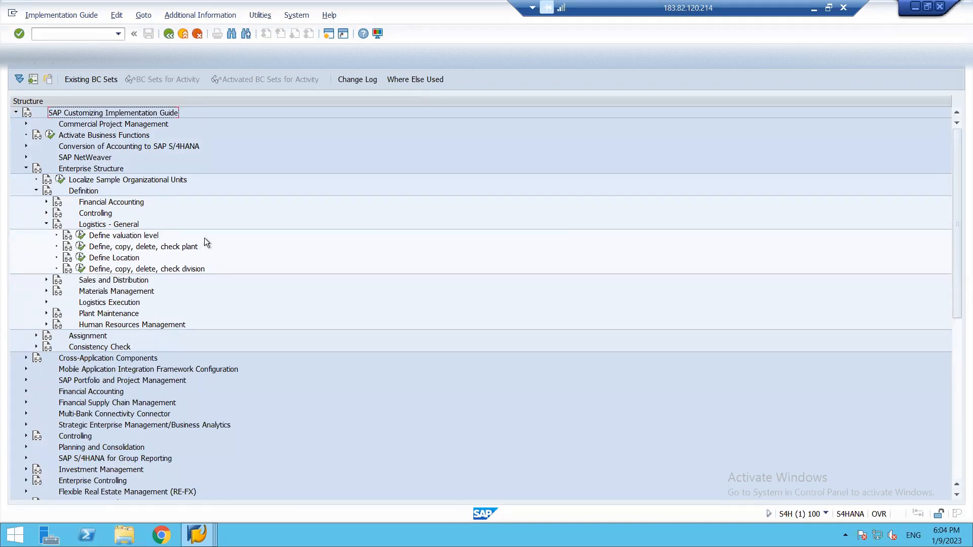
{"action": "left_click", "coordinate": [81, 247]}
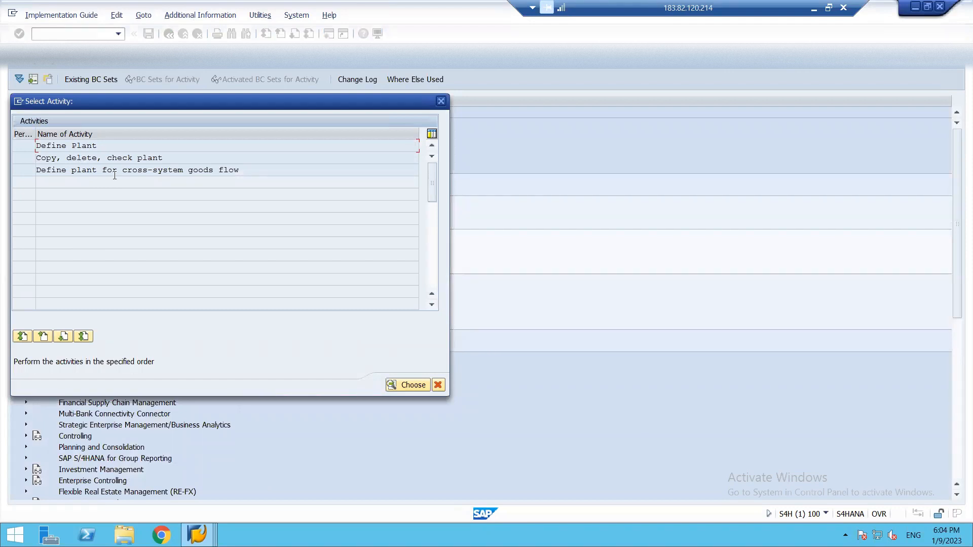
Step: View the Copy, delete, check plant activity and return to the activity selection
{"action": "double_click", "coordinate": [66, 157]}
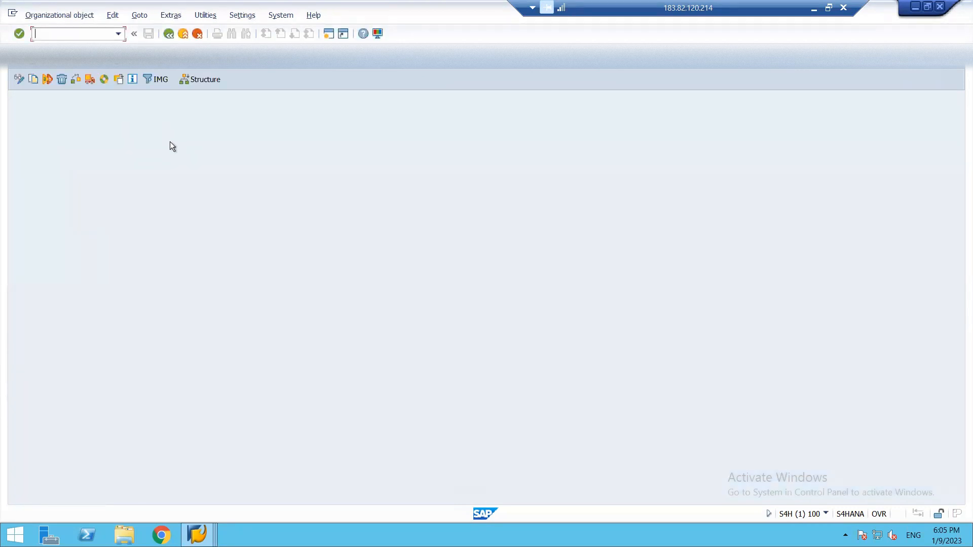
{"action": "type", "text": "`"}
{"action": "key", "text": "F3"}
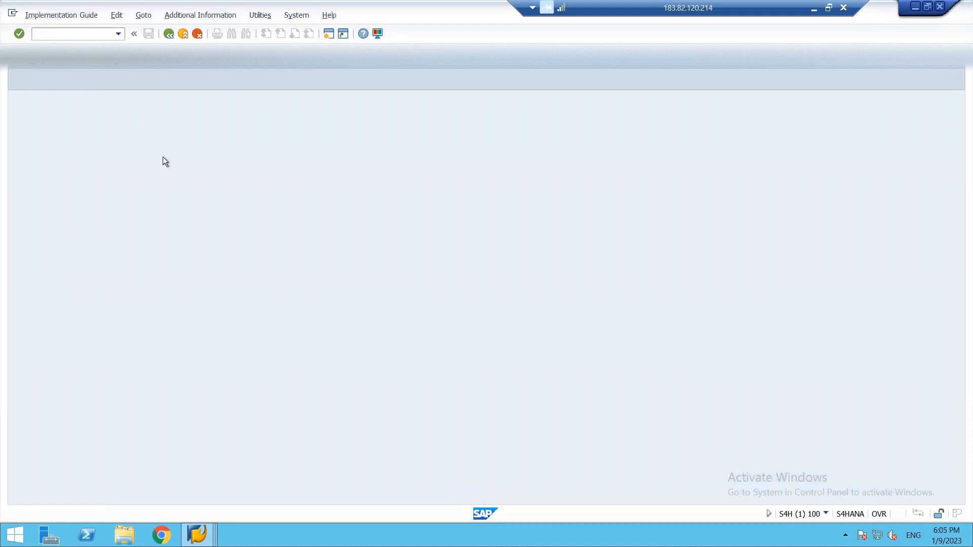
Step: Open the Define Plant activity, view the blank form for a new plant entry, and return to the plant list
{"action": "double_click", "coordinate": [84, 146]}
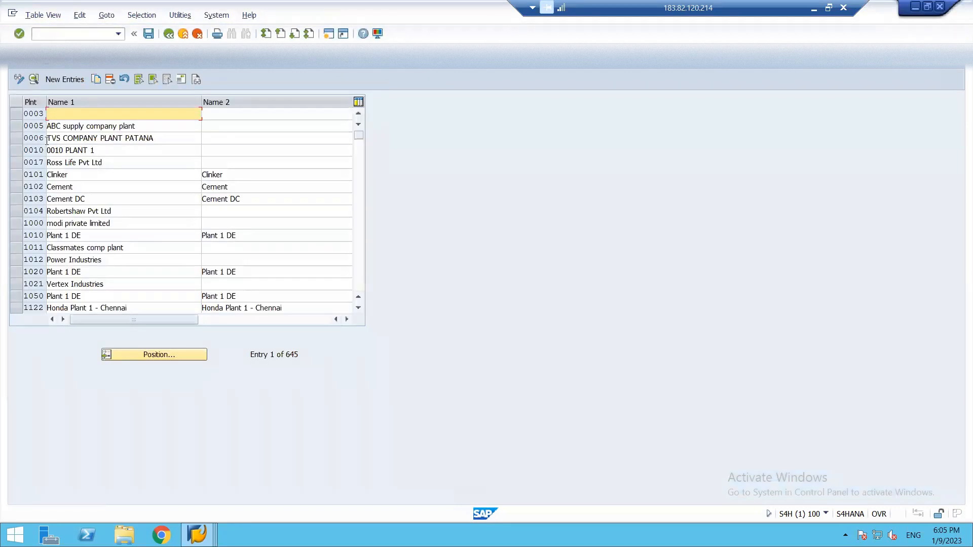
{"action": "left_click", "coordinate": [74, 80]}
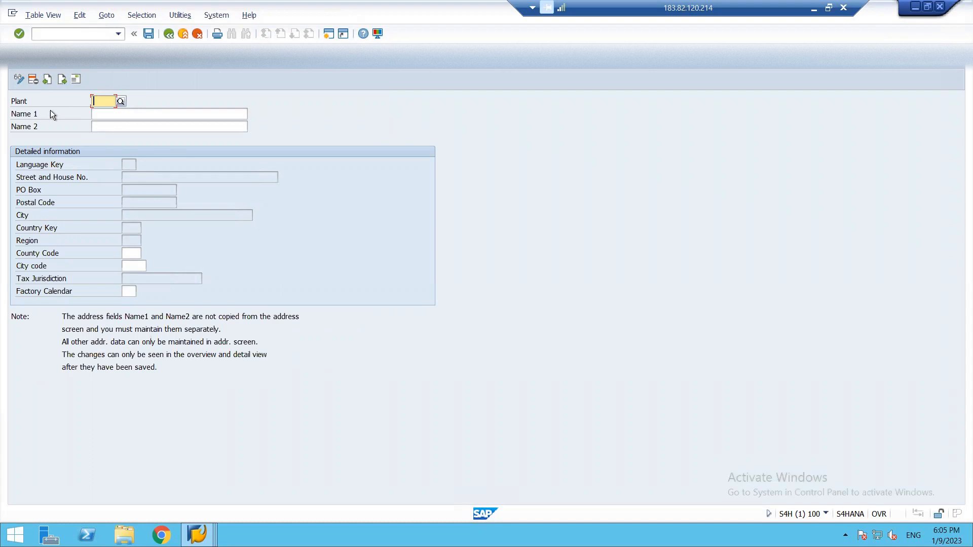
{"action": "left_click", "coordinate": [106, 115]}
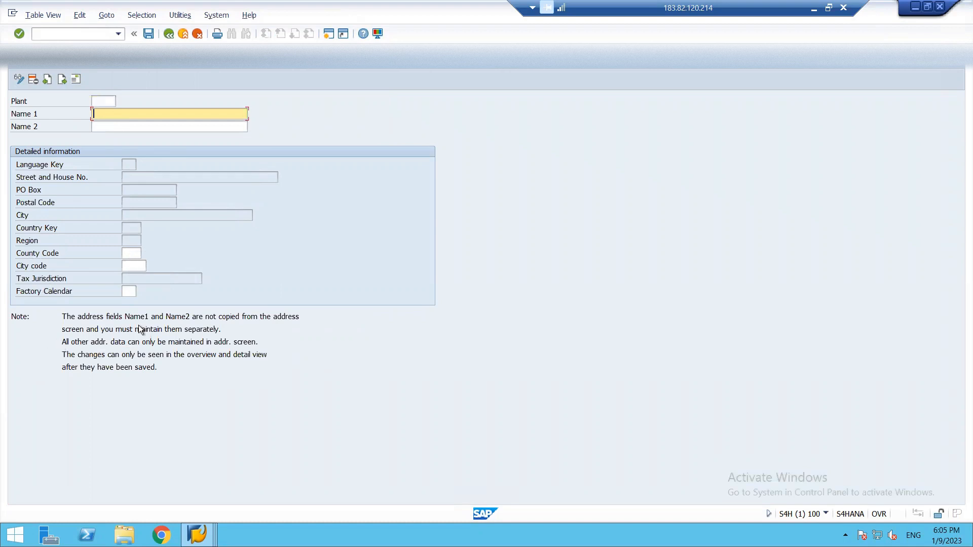
{"action": "key", "text": "F3"}
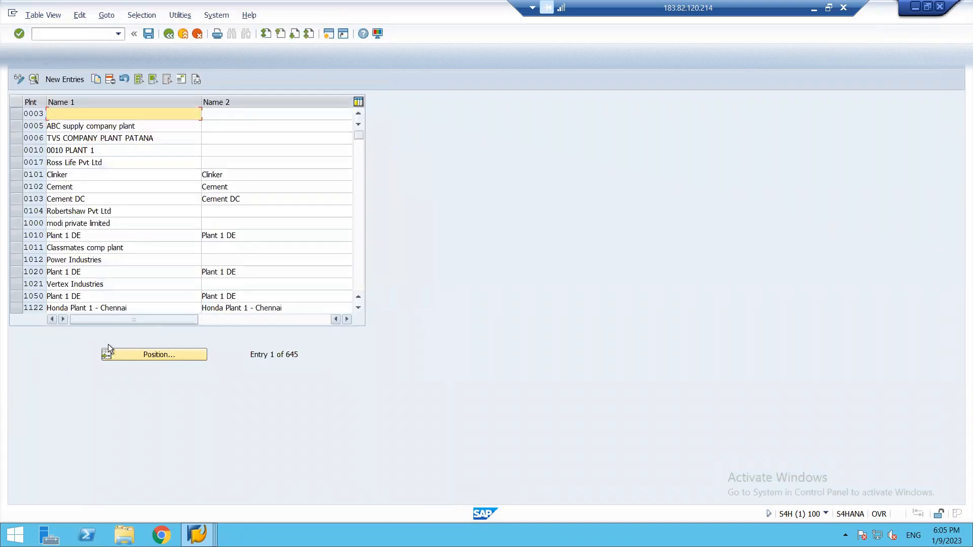
Step: Position the plant list at plant BR18
{"action": "left_click", "coordinate": [119, 354]}
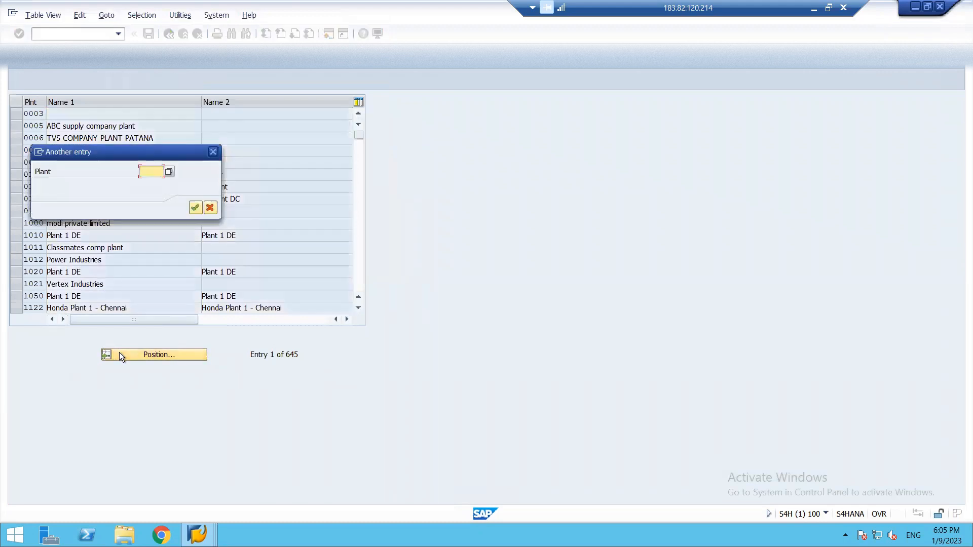
{"action": "type", "text": "18"}
{"action": "key", "text": "BackSpace"}
{"action": "key", "text": "BackSpace"}
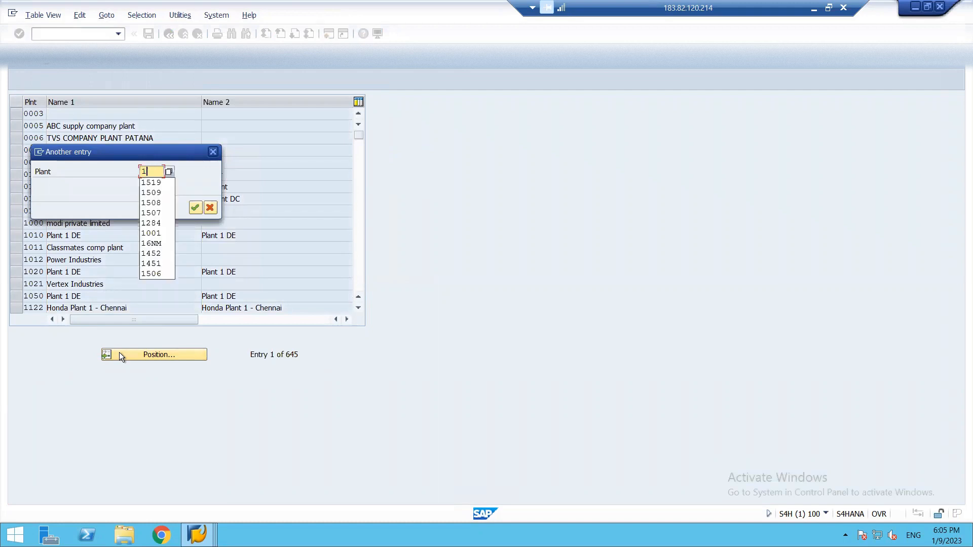
{"action": "type", "text": "br18"}
{"action": "key", "text": "Return"}
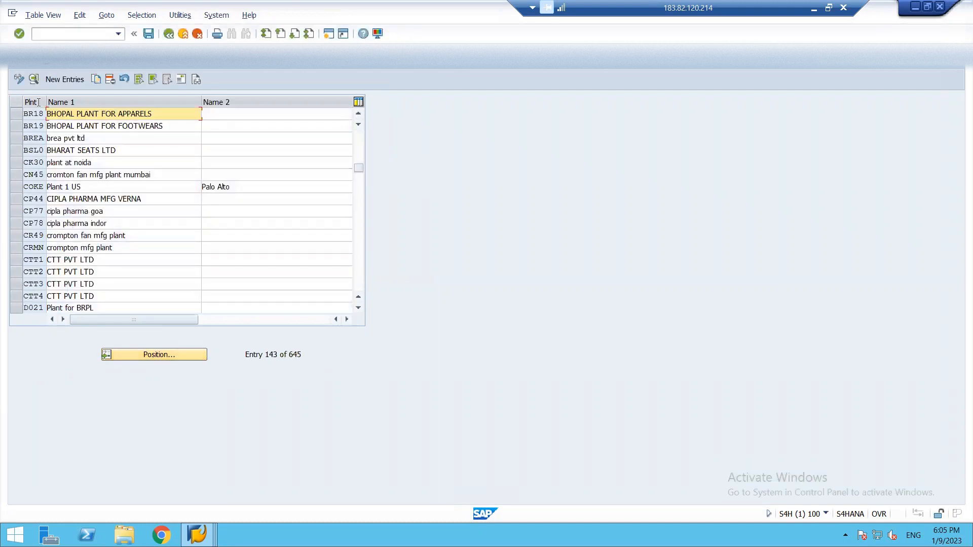
Step: Examine the detailed information of plant BR18 and return to the implementation guide structure
{"action": "left_click", "coordinate": [13, 111]}
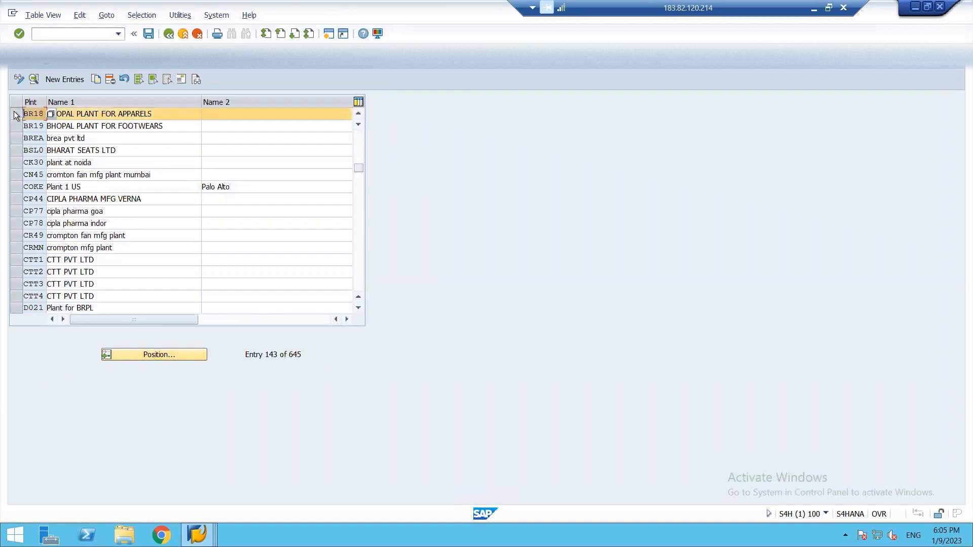
{"action": "double_click", "coordinate": [82, 117]}
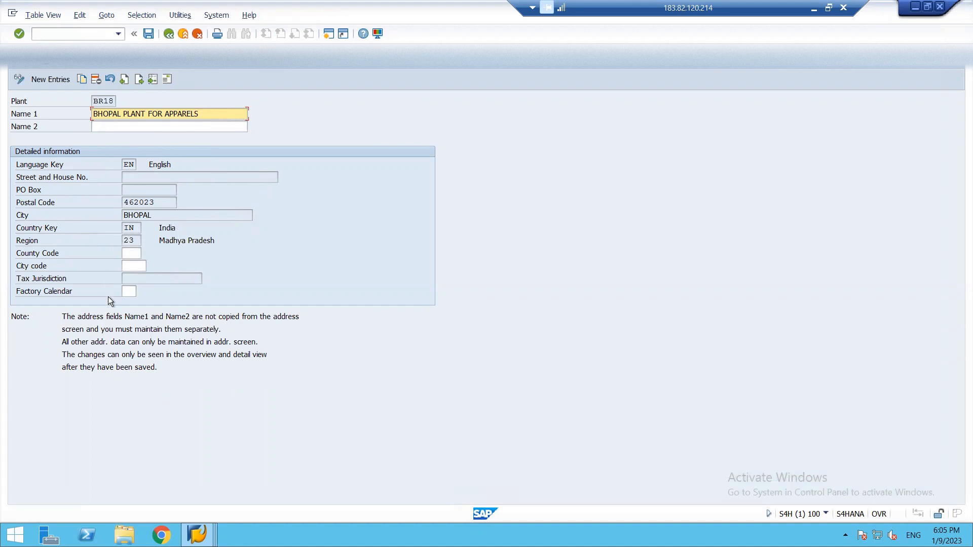
{"action": "key", "text": "F3"}
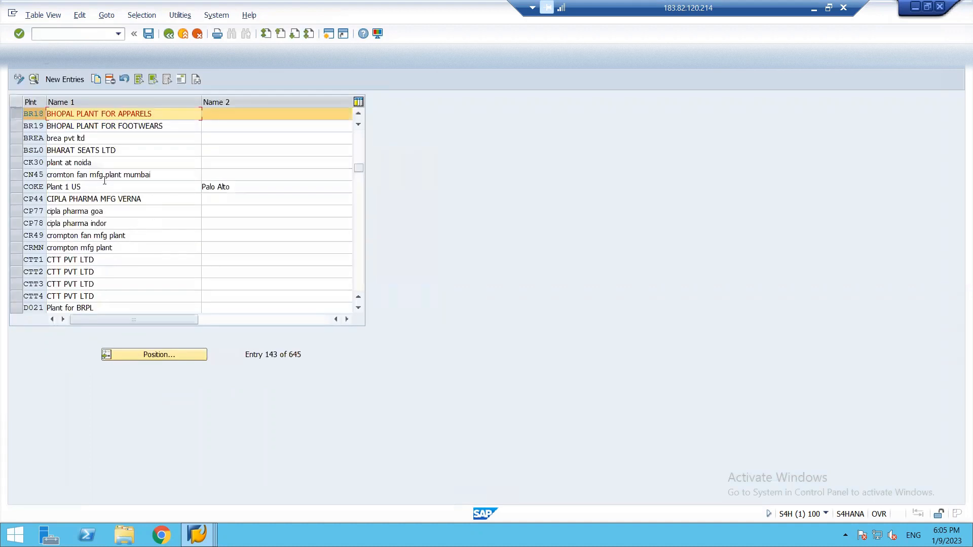
{"action": "key", "text": "F3"}
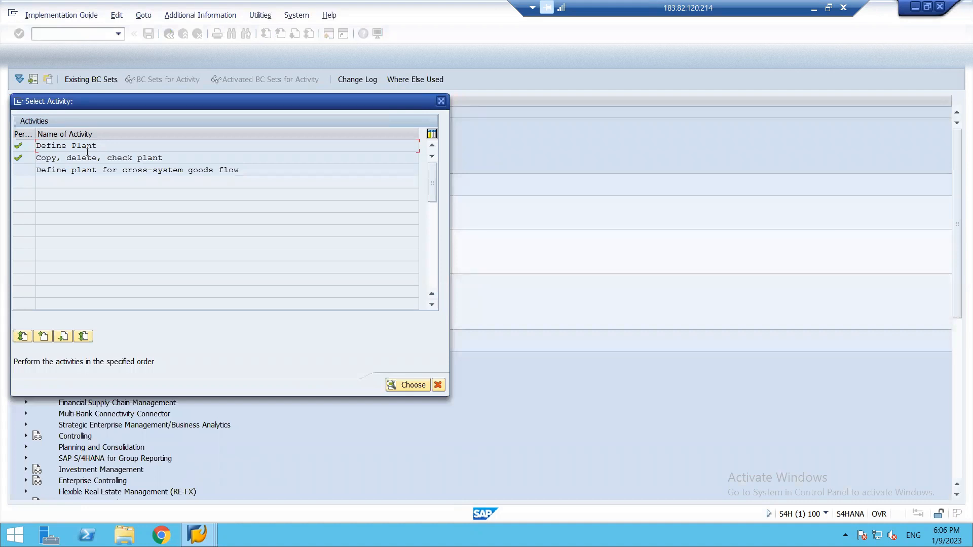
{"action": "key", "text": "F3"}
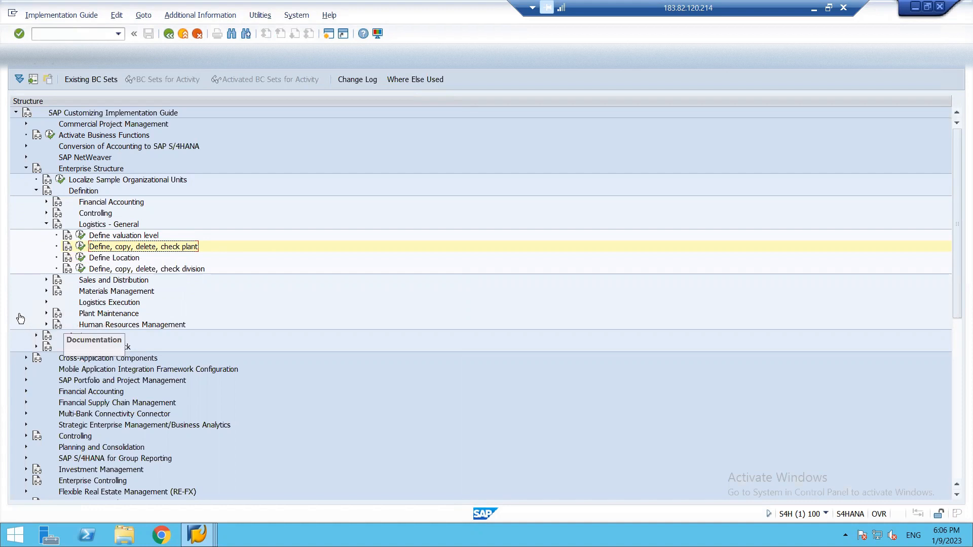
Step: Open Maintain storage location under Materials Management for plant BR18 and view the blank table for new storage locations
{"action": "left_click", "coordinate": [46, 289]}
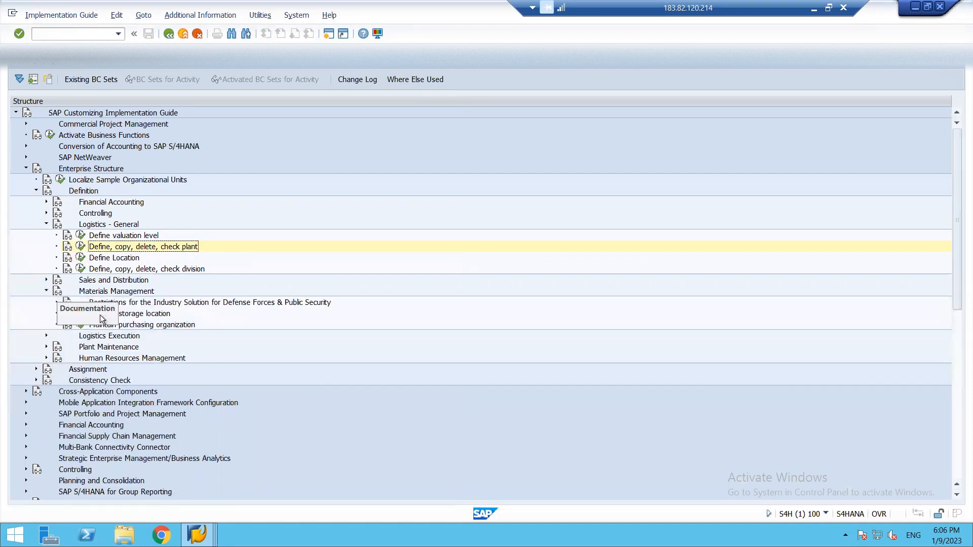
{"action": "left_click", "coordinate": [80, 313]}
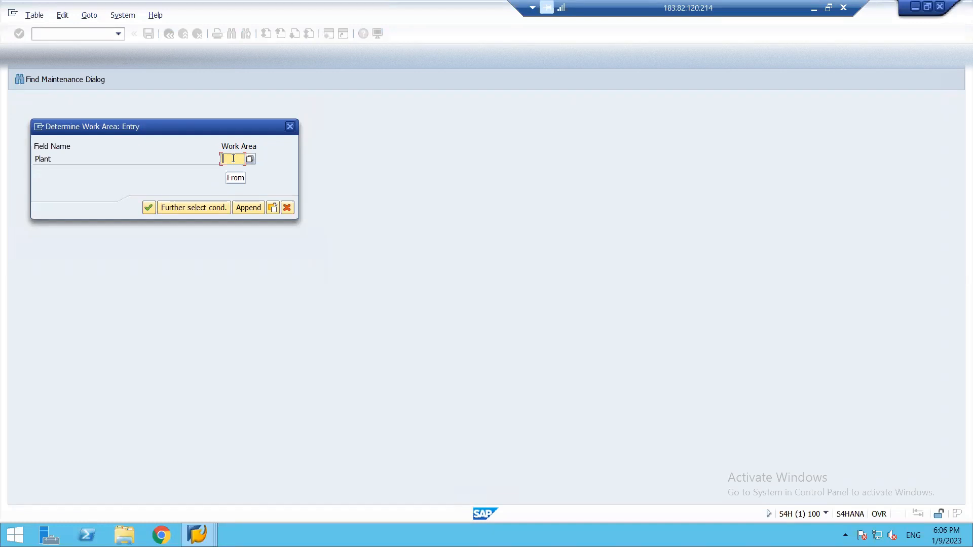
{"action": "type", "text": "br18"}
{"action": "key", "text": "Return"}
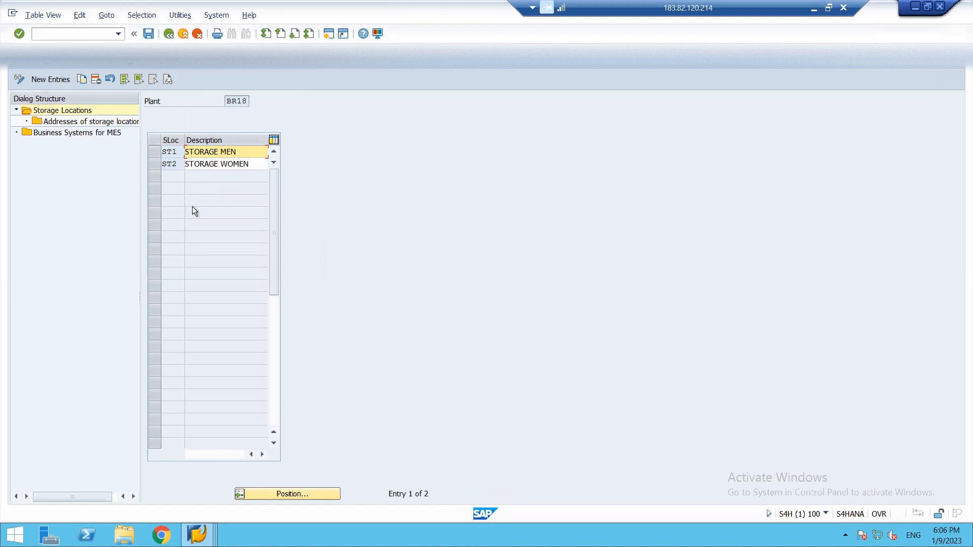
{"action": "left_click", "coordinate": [47, 80]}
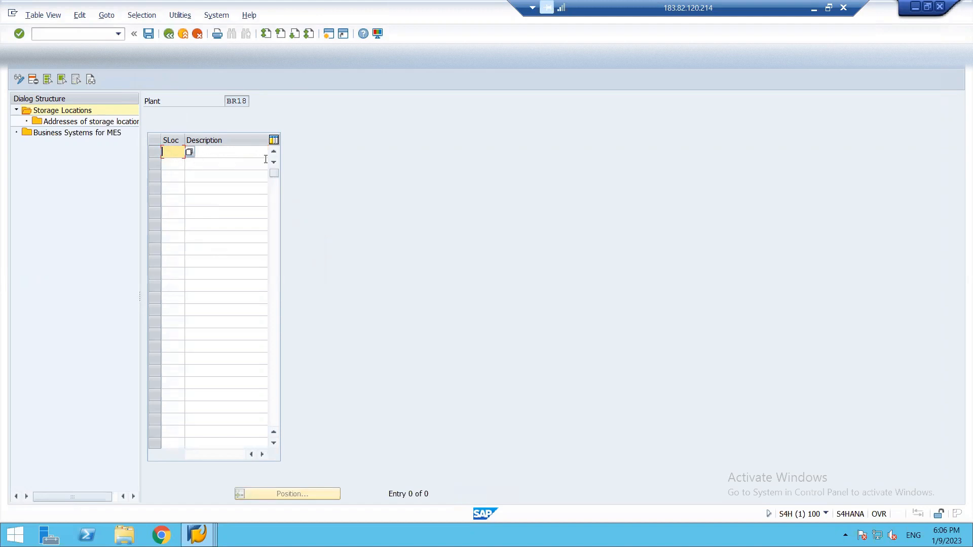
{"action": "key", "text": "F3"}
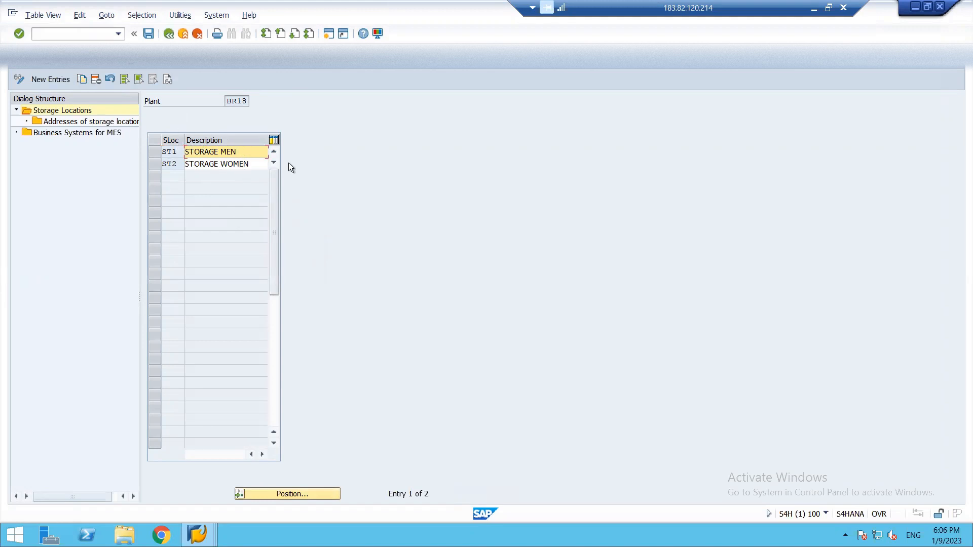
Step: Check the addresses of storage location ST1 and return to the implementation guide structure
{"action": "left_click", "coordinate": [155, 158]}
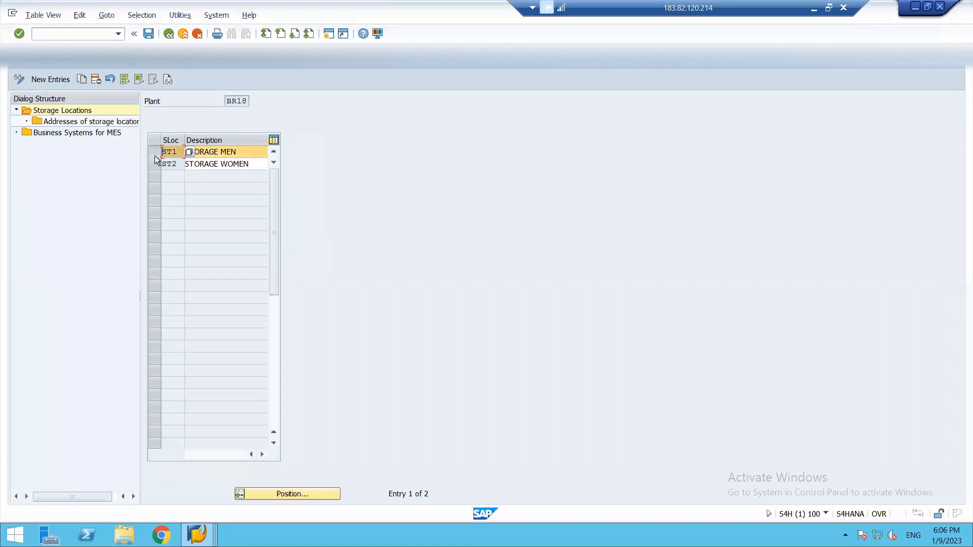
{"action": "double_click", "coordinate": [80, 123]}
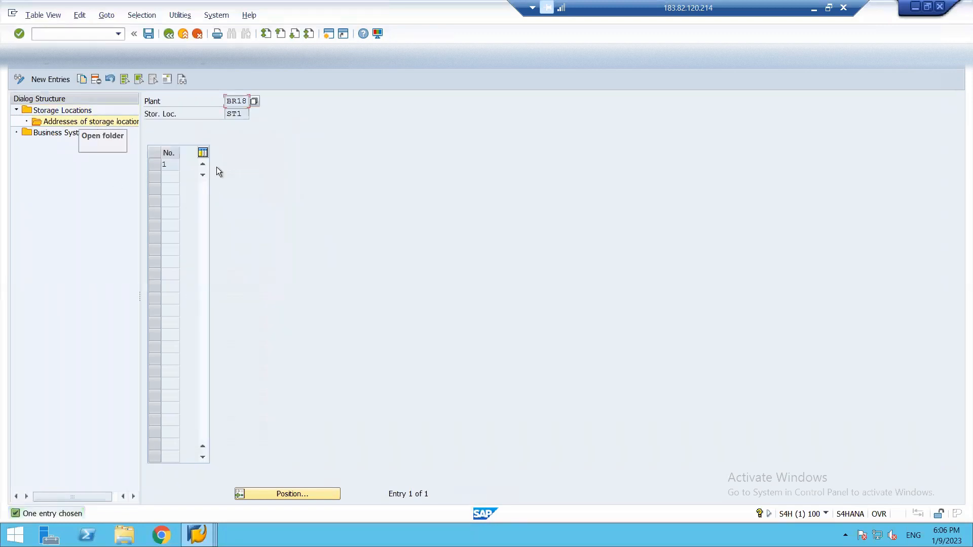
{"action": "double_click", "coordinate": [172, 162]}
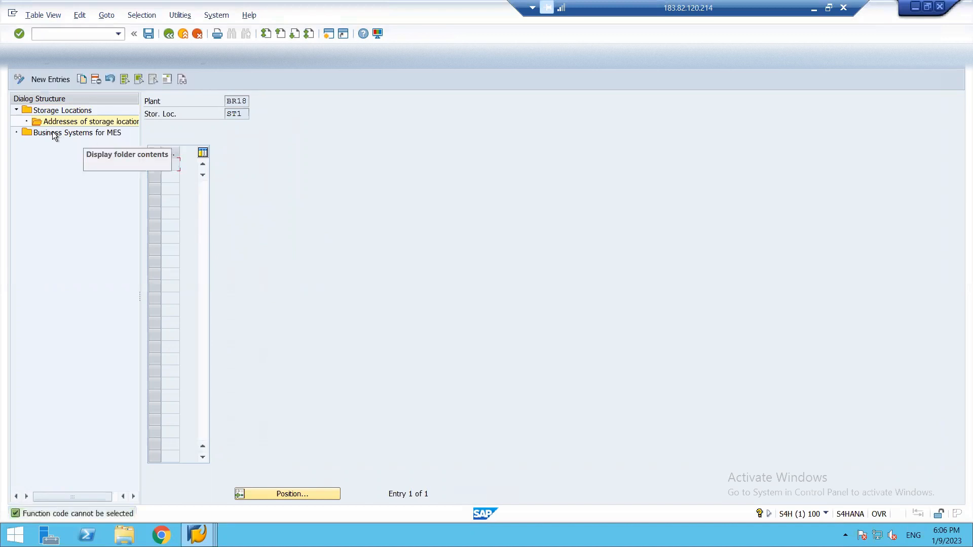
{"action": "key", "text": "F3"}
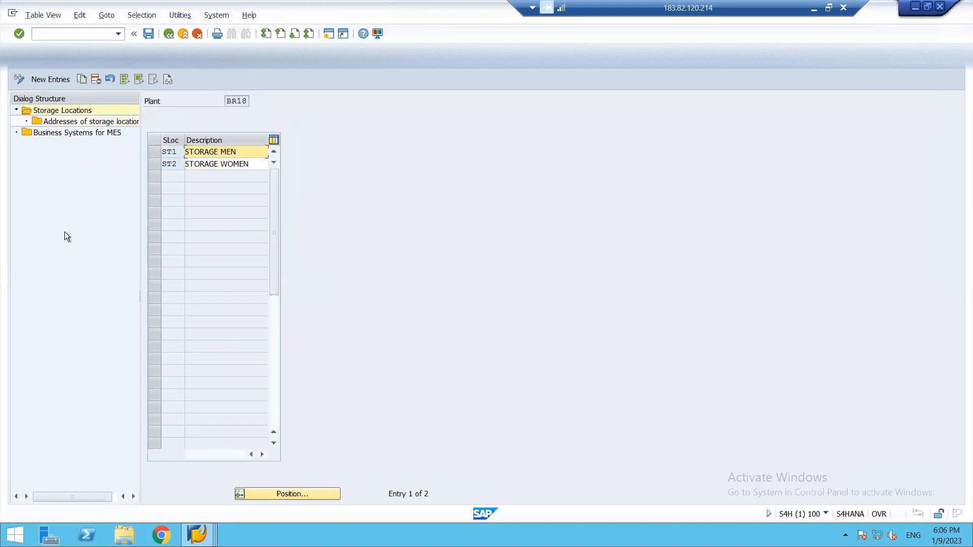
{"action": "key", "text": "F3"}
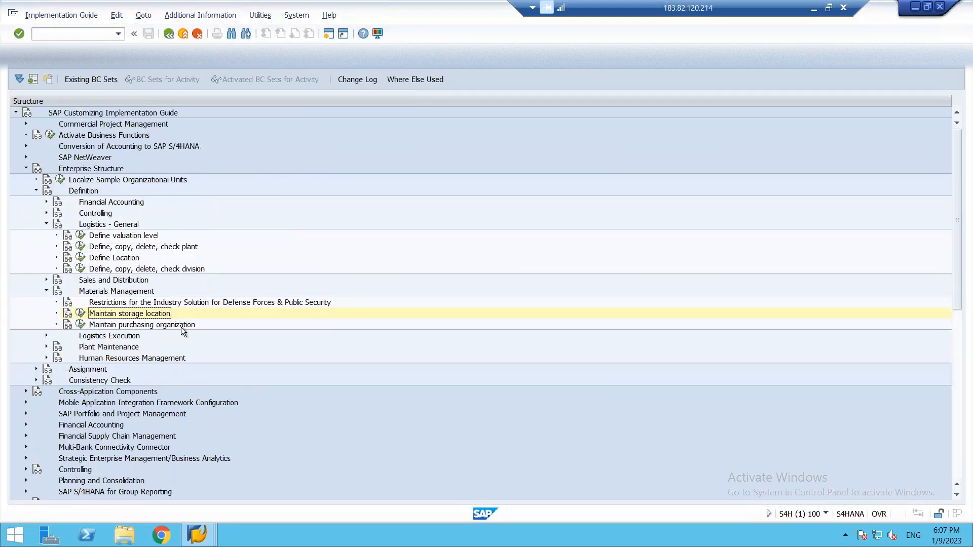
Step: Open Maintain purchasing organization, view its blank new entries table, and return to the list
{"action": "left_click", "coordinate": [77, 323]}
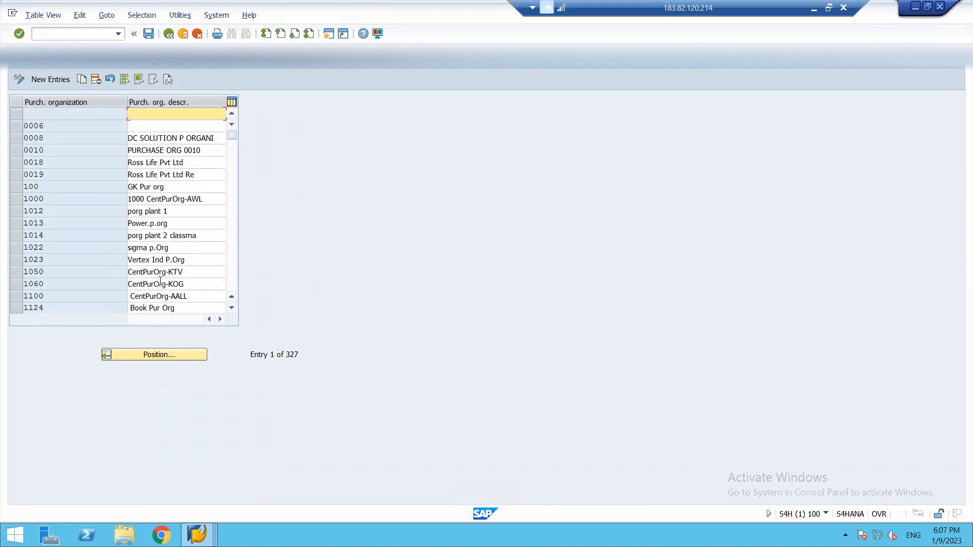
{"action": "left_click", "coordinate": [43, 81]}
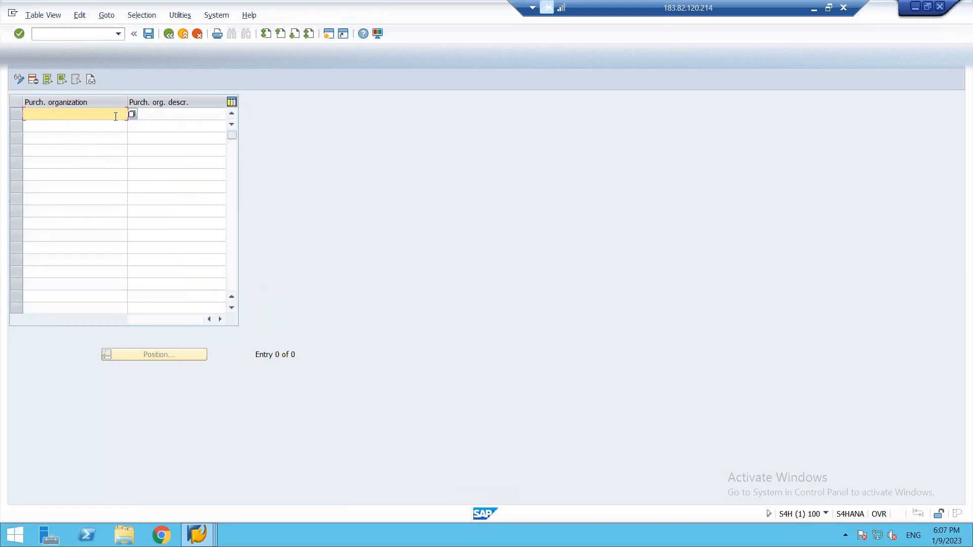
{"action": "key", "text": "F3"}
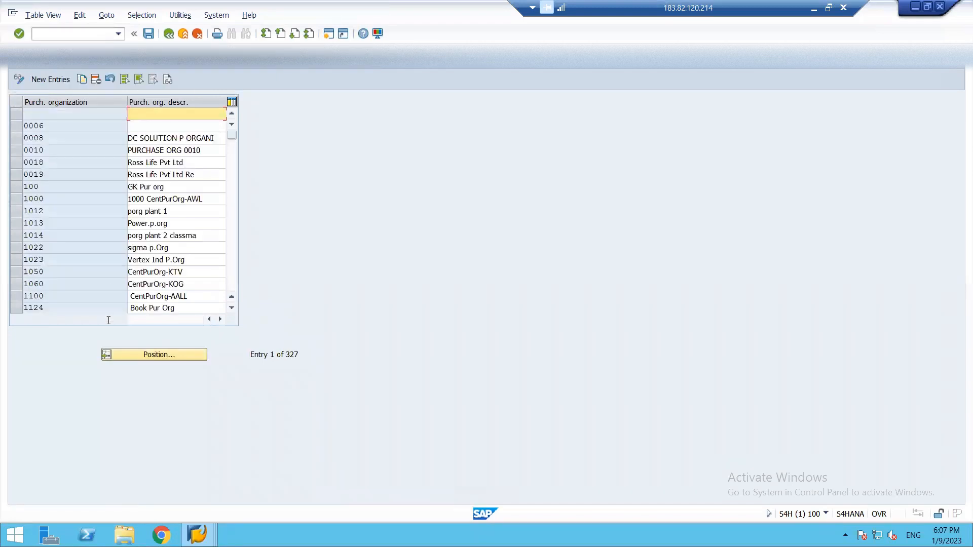
Step: Locate purchasing organization BRPO in the list and return to the implementation guide structure without keeping changes
{"action": "left_click", "coordinate": [114, 354]}
{"action": "type", "text": "brpo"}
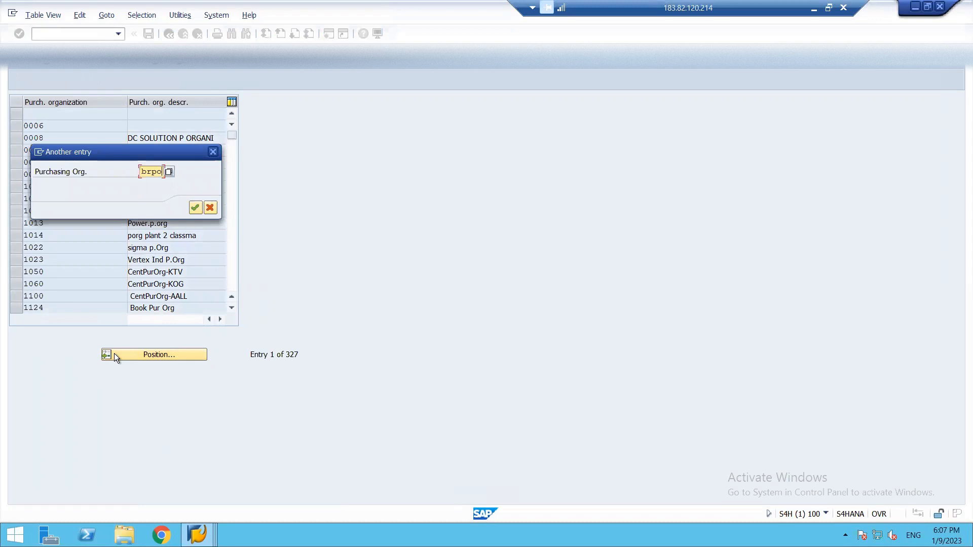
{"action": "key", "text": "Return"}
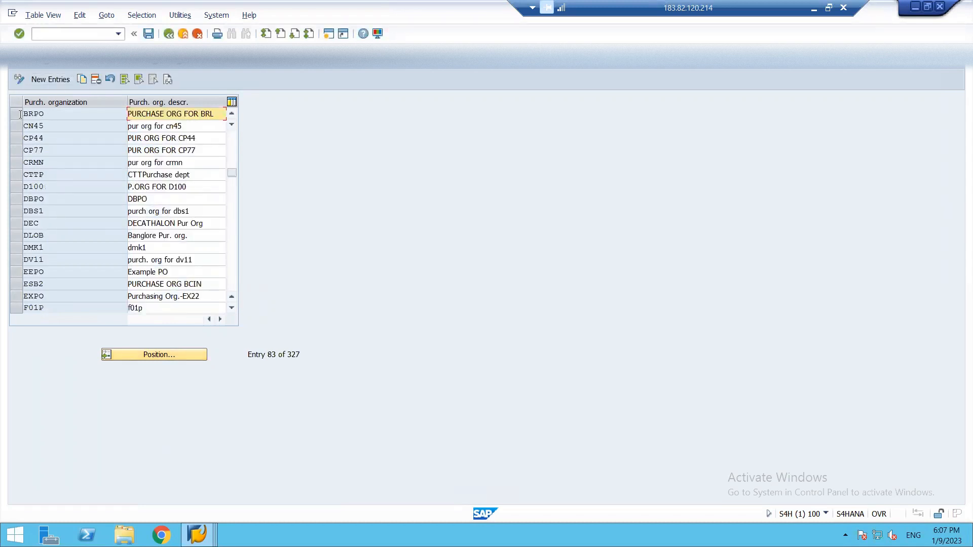
{"action": "left_click", "coordinate": [20, 114]}
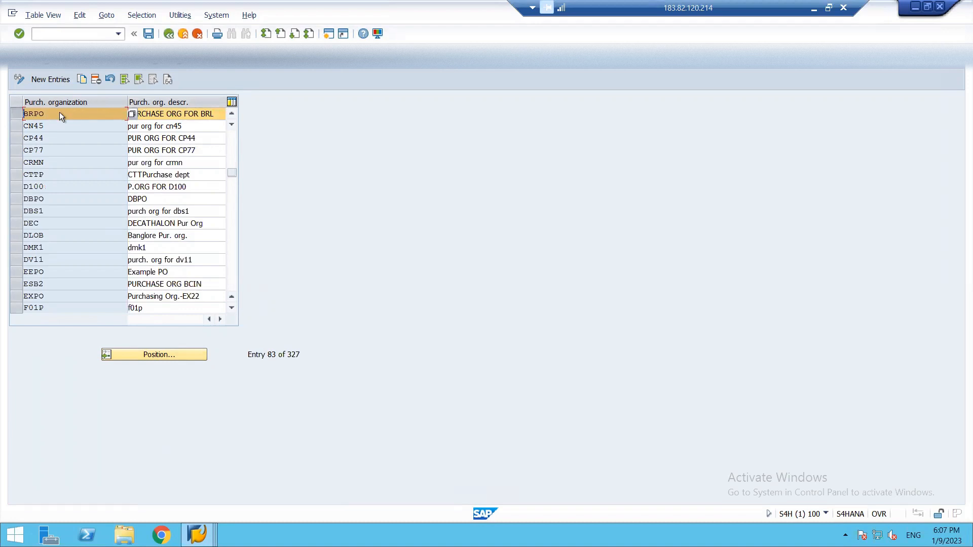
{"action": "key", "text": "F12"}
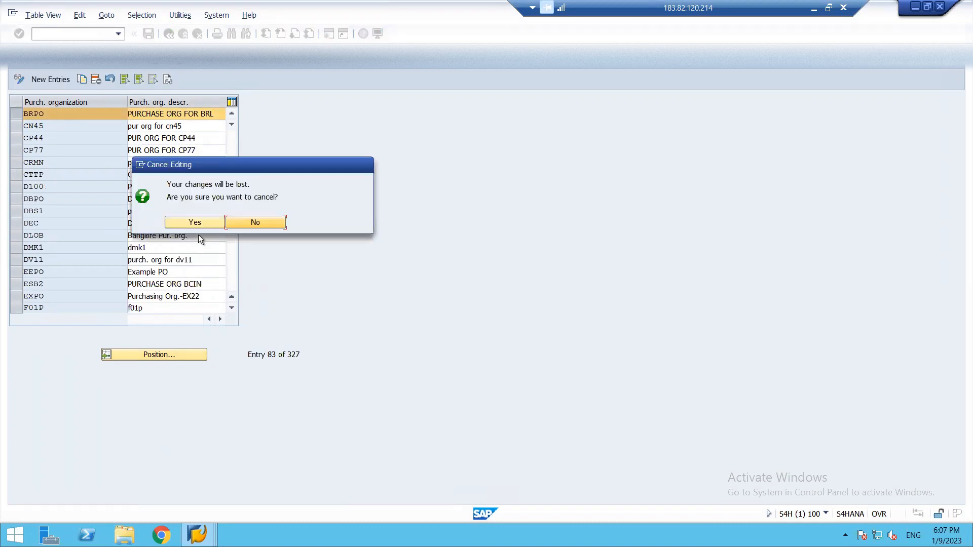
{"action": "left_click", "coordinate": [193, 223]}
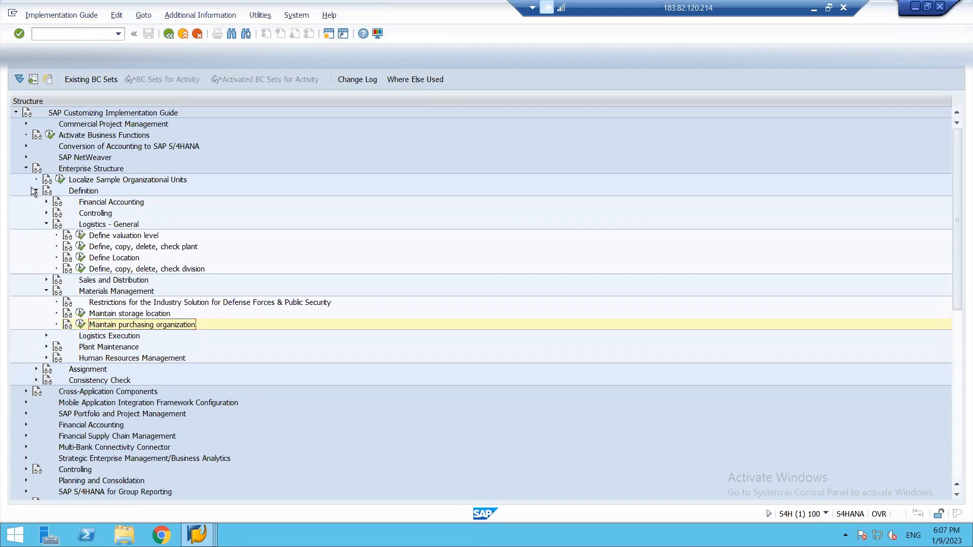
Step: Collapse Enterprise Structure and open Create Purchasing Groups under Materials Management, Purchasing
{"action": "left_click", "coordinate": [26, 168]}
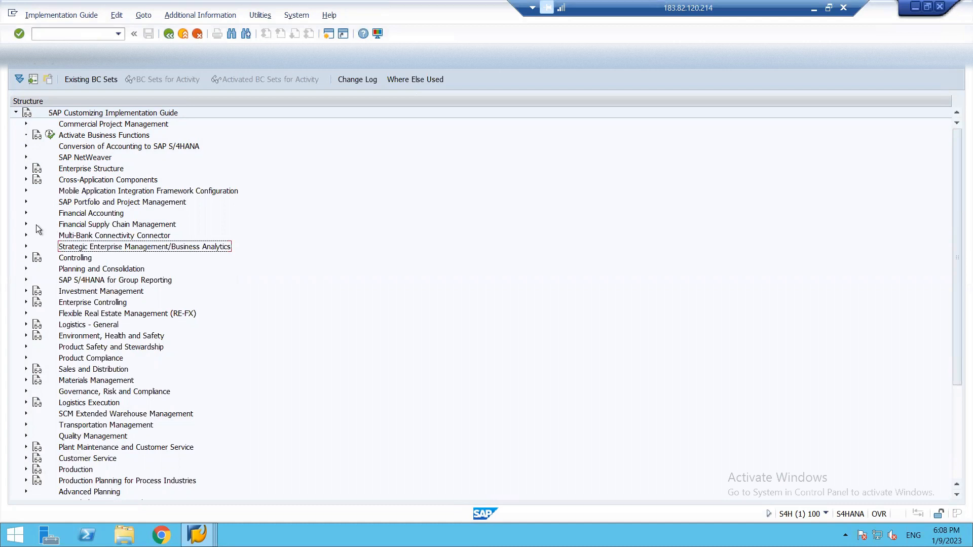
{"action": "left_click", "coordinate": [26, 380]}
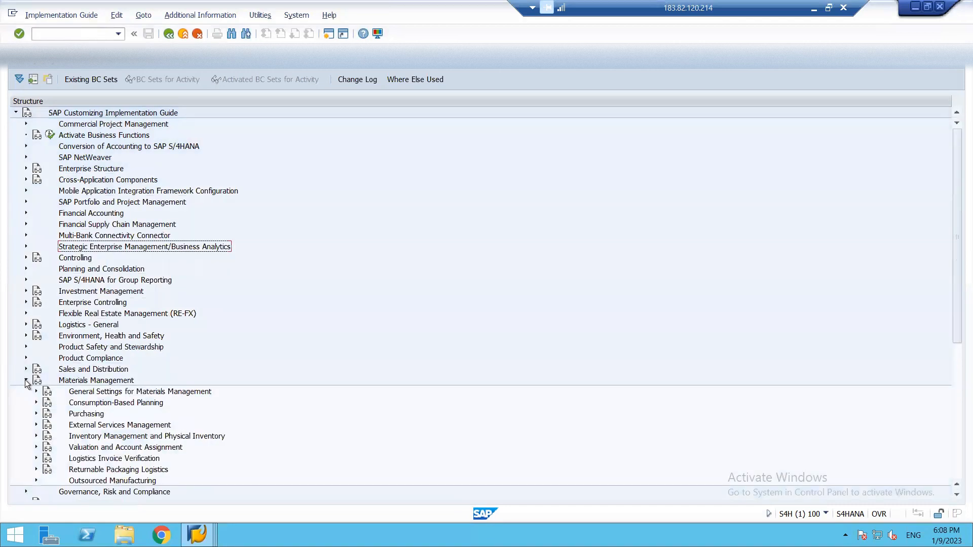
{"action": "left_click", "coordinate": [36, 414]}
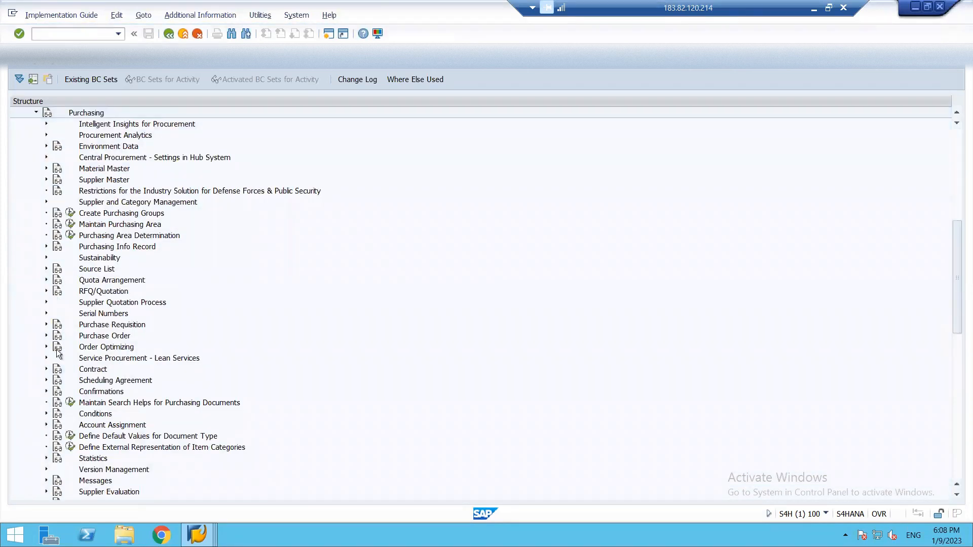
{"action": "left_click", "coordinate": [70, 213]}
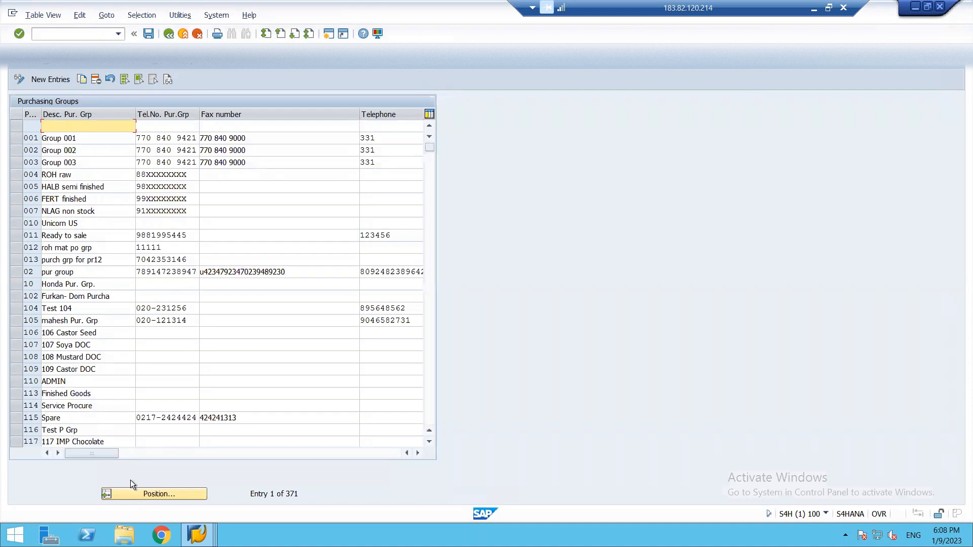
Step: Locate purchasing group BR8, view the blank table for new purchasing groups, and return to the implementation guide
{"action": "left_click", "coordinate": [142, 491]}
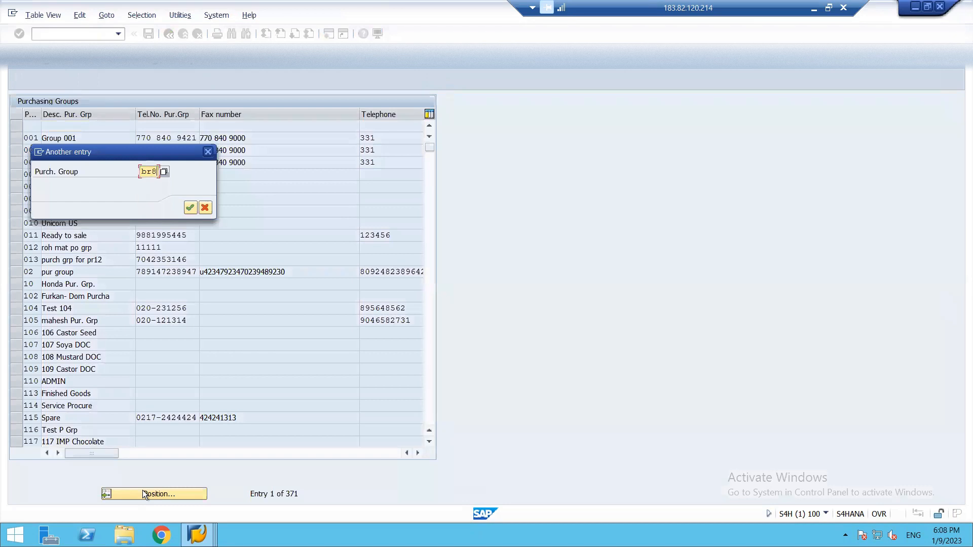
{"action": "key", "text": "Return"}
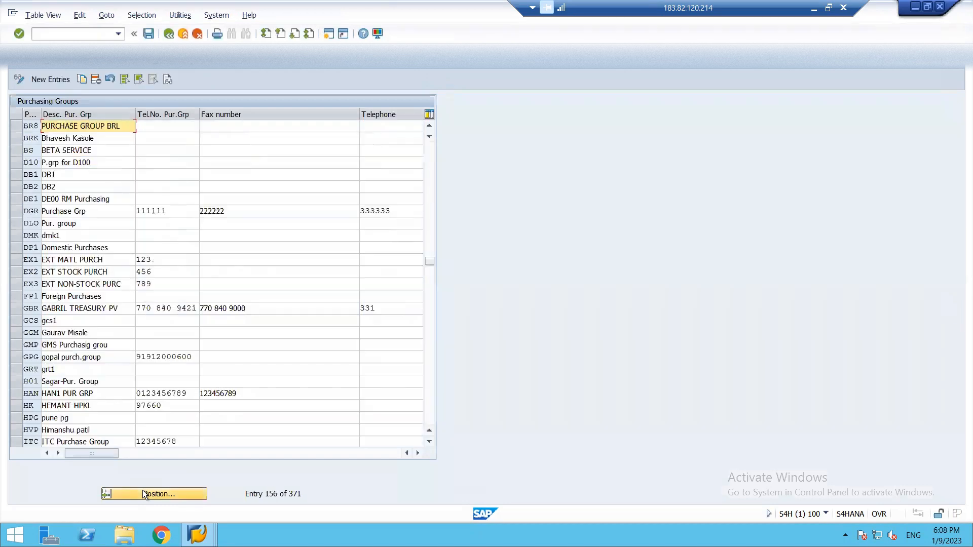
{"action": "left_click", "coordinate": [13, 123]}
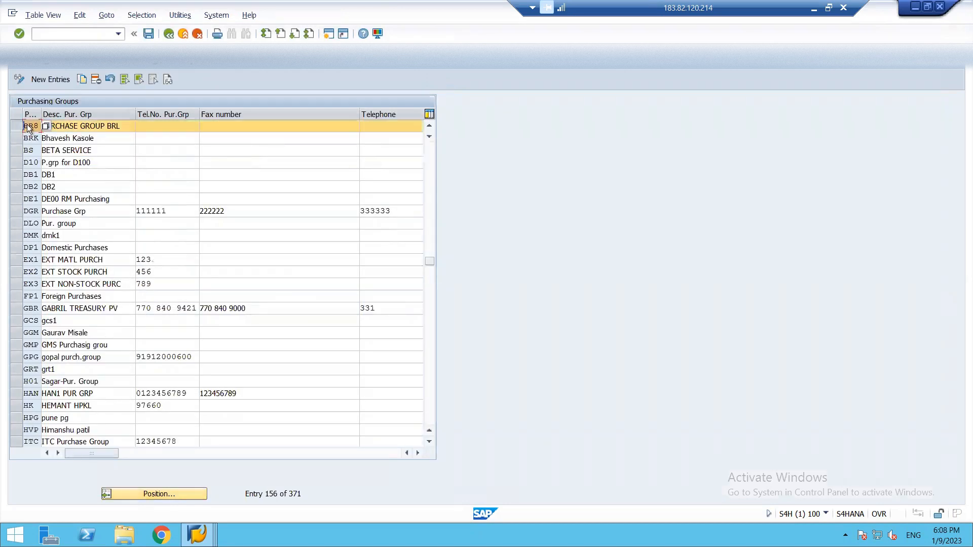
{"action": "double_click", "coordinate": [71, 126]}
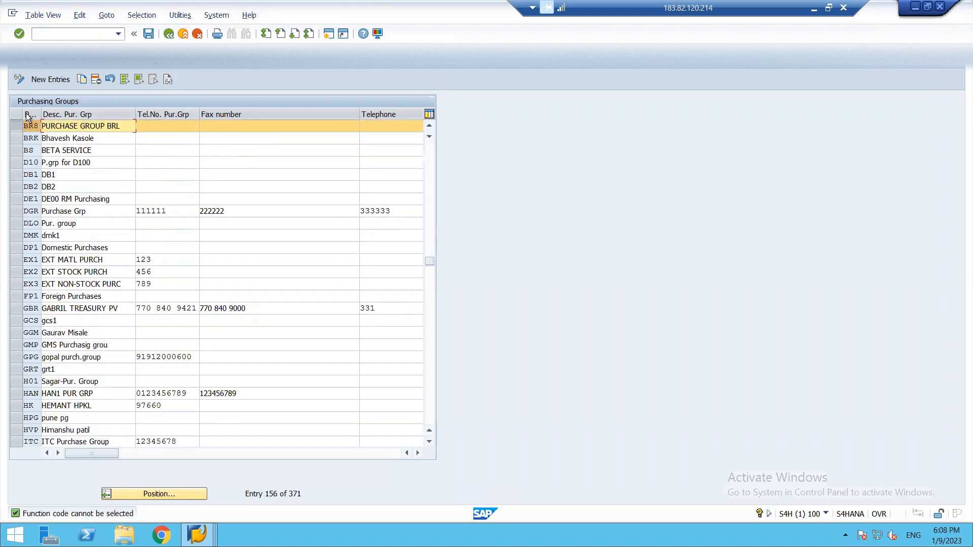
{"action": "left_click", "coordinate": [44, 79]}
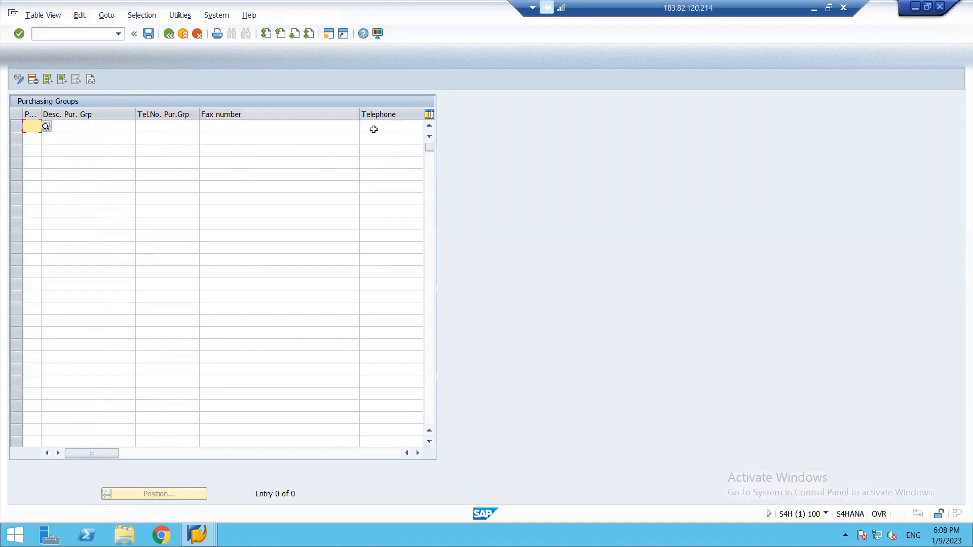
{"action": "key", "text": "F3"}
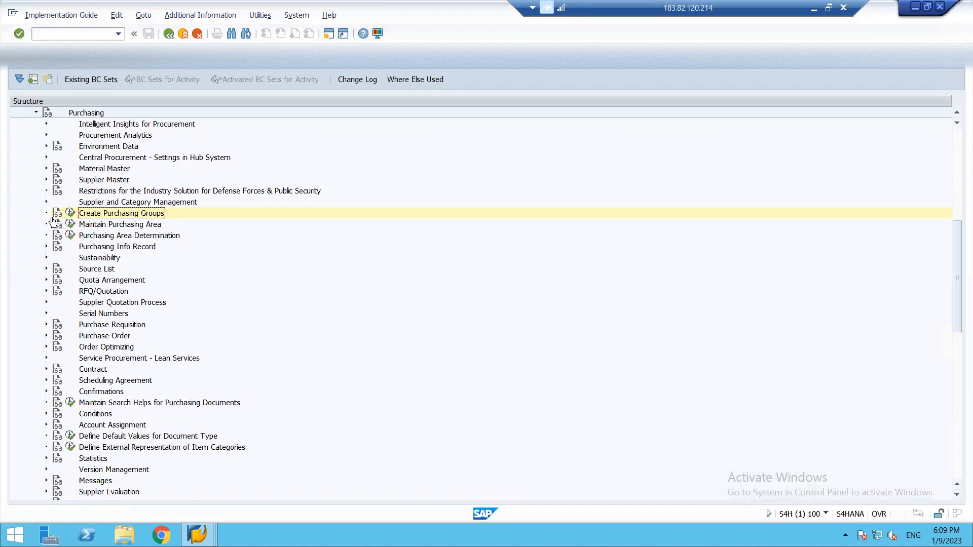
Step: Collapse the Purchasing, Materials Management and Definition nodes and expand Assignment under Enterprise Structure
{"action": "left_click", "coordinate": [35, 112]}
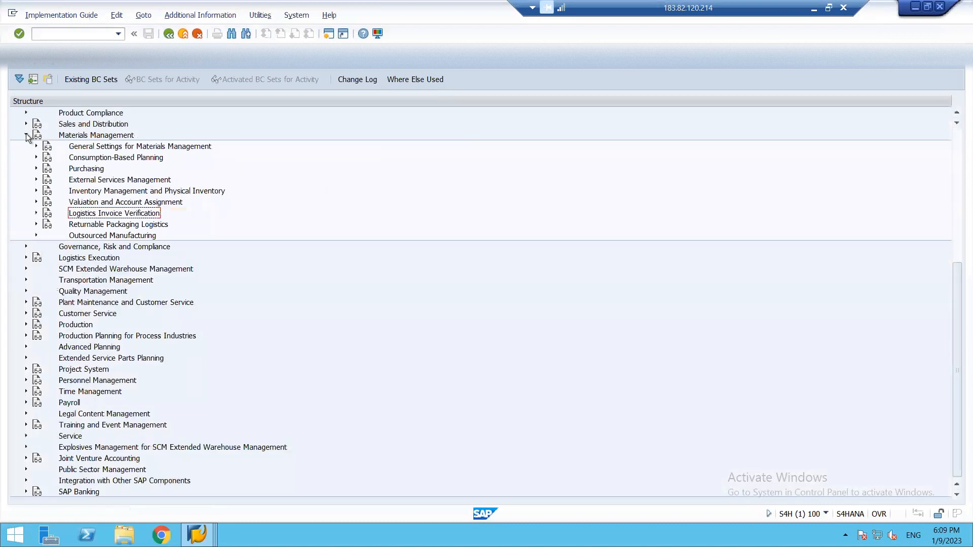
{"action": "left_click", "coordinate": [26, 135]}
{"action": "left_click", "coordinate": [958, 115]}
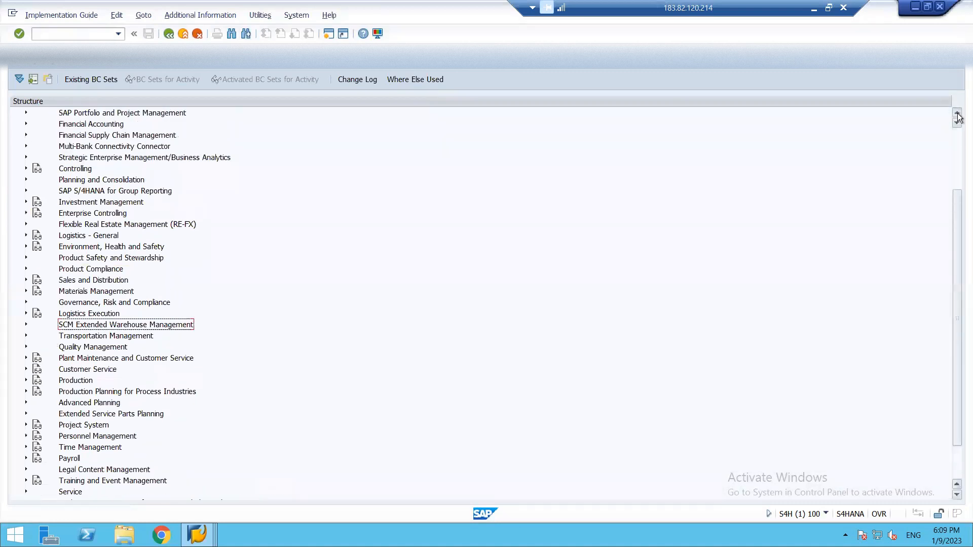
{"action": "left_click", "coordinate": [957, 113]}
{"action": "left_click", "coordinate": [958, 114]}
{"action": "left_click", "coordinate": [957, 114]}
{"action": "left_click", "coordinate": [957, 114]}
{"action": "left_click", "coordinate": [957, 114]}
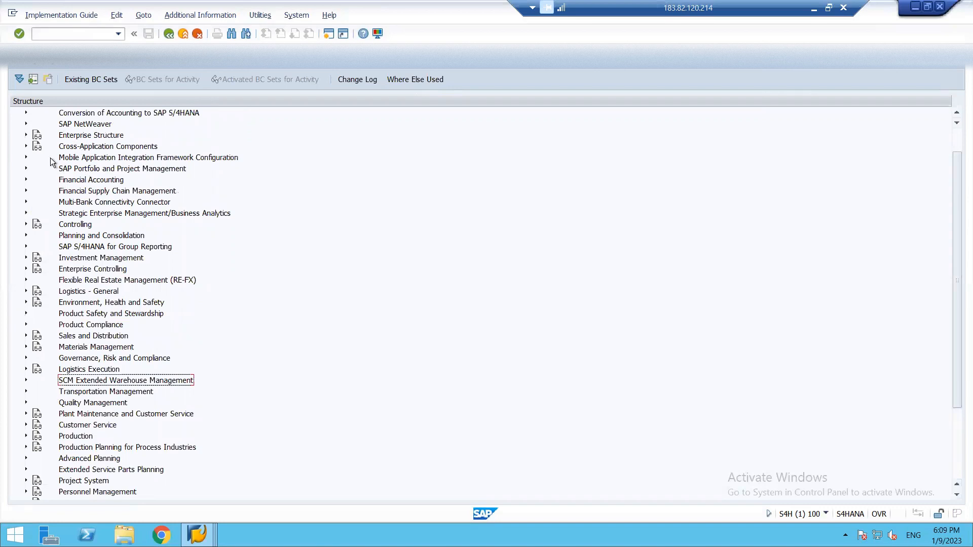
{"action": "left_click", "coordinate": [26, 135]}
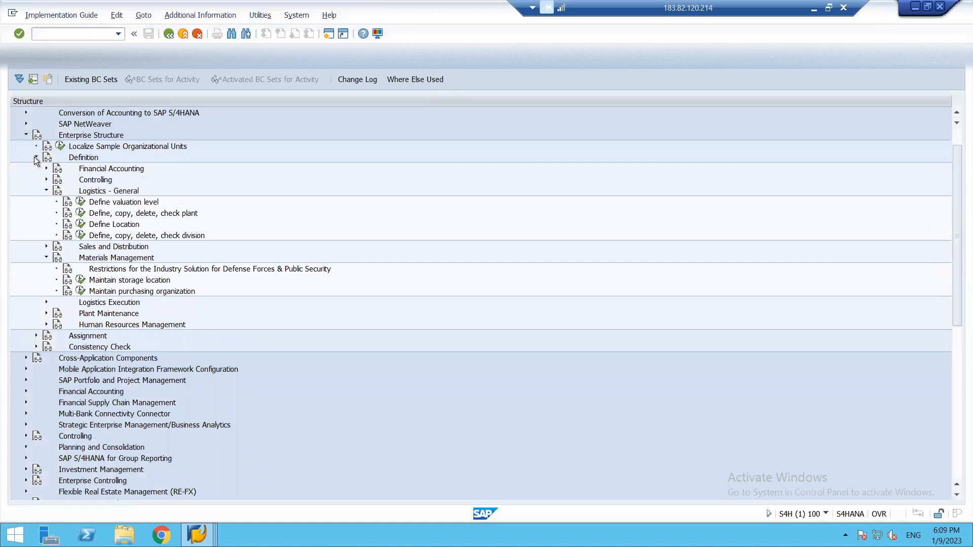
{"action": "left_click", "coordinate": [35, 157]}
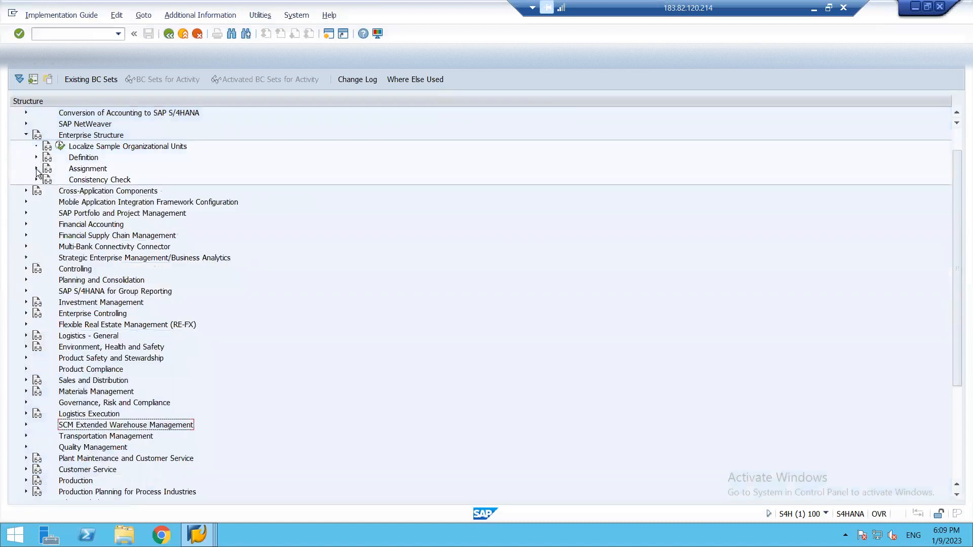
{"action": "left_click", "coordinate": [35, 168]}
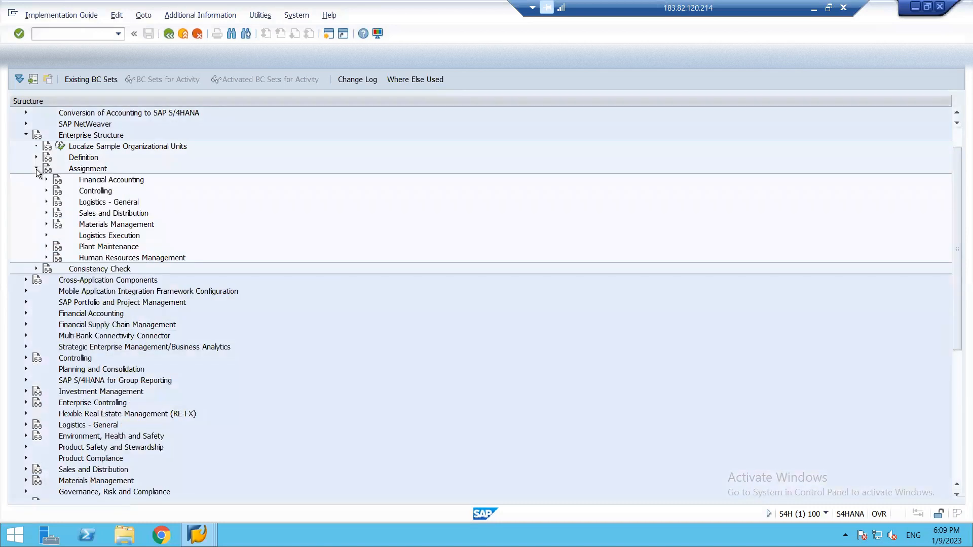
Step: Expand Logistics - General under Assignment and open Assign plant to company code in display-only mode
{"action": "left_click", "coordinate": [59, 202]}
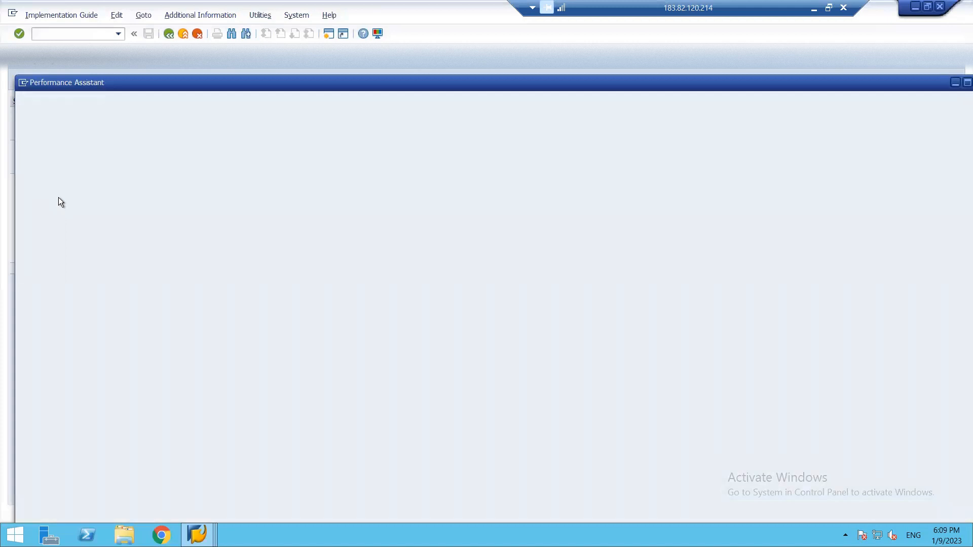
{"action": "key", "text": "Escape"}
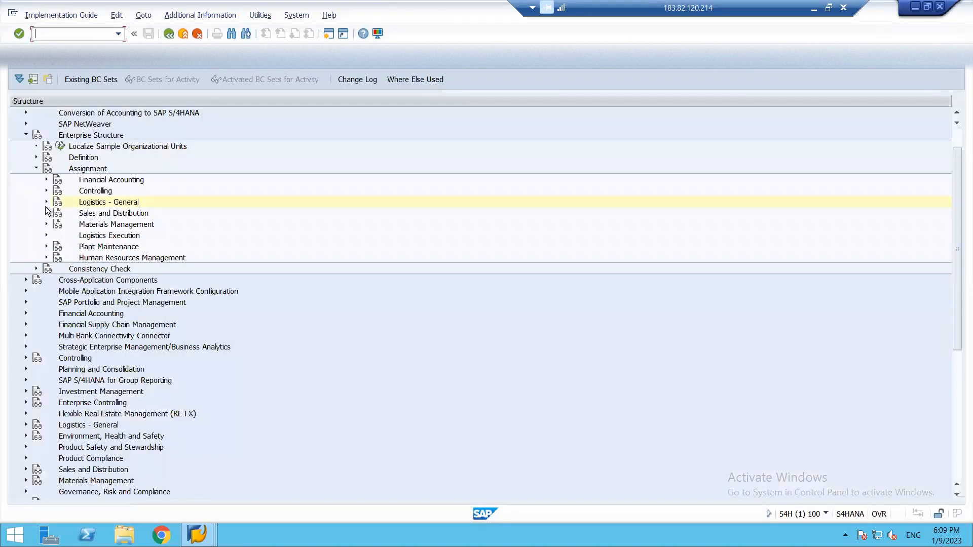
{"action": "left_click", "coordinate": [46, 201]}
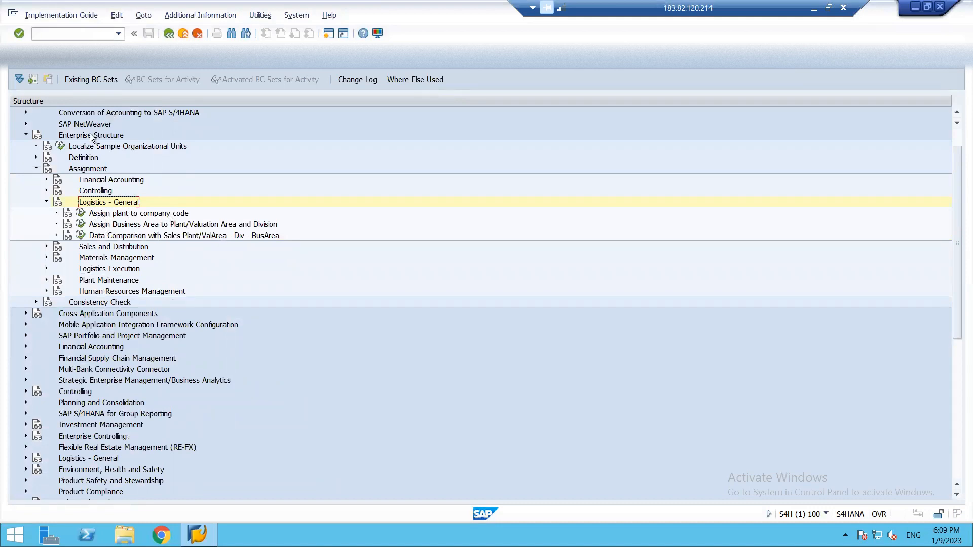
{"action": "left_click", "coordinate": [81, 214]}
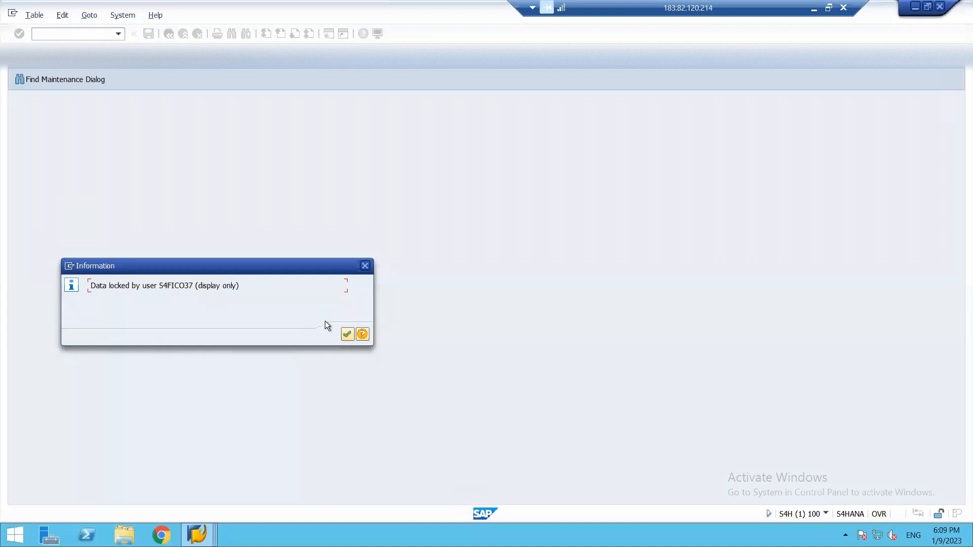
{"action": "left_click", "coordinate": [347, 335]}
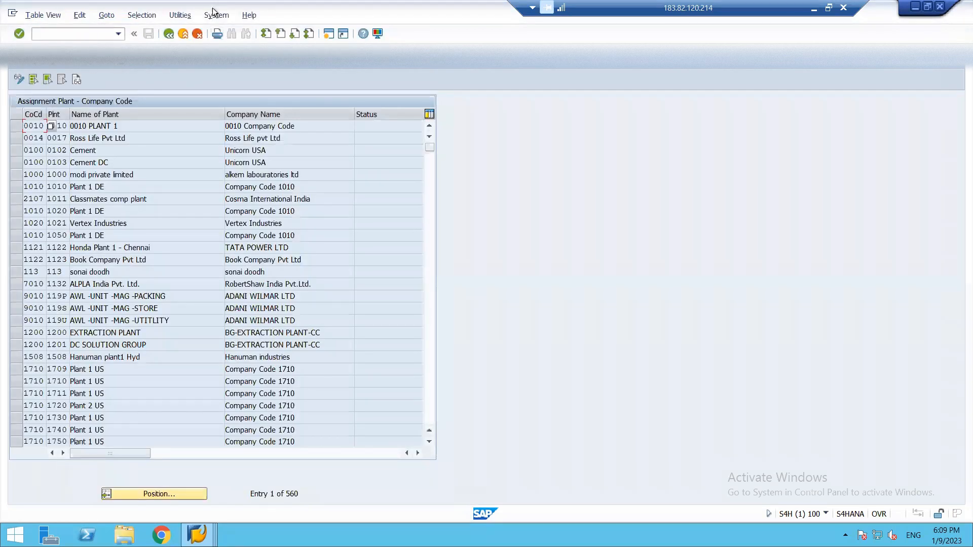
Step: Start a new session with transaction SM12, list the lock entries, and refresh the list
{"action": "left_click", "coordinate": [327, 33]}
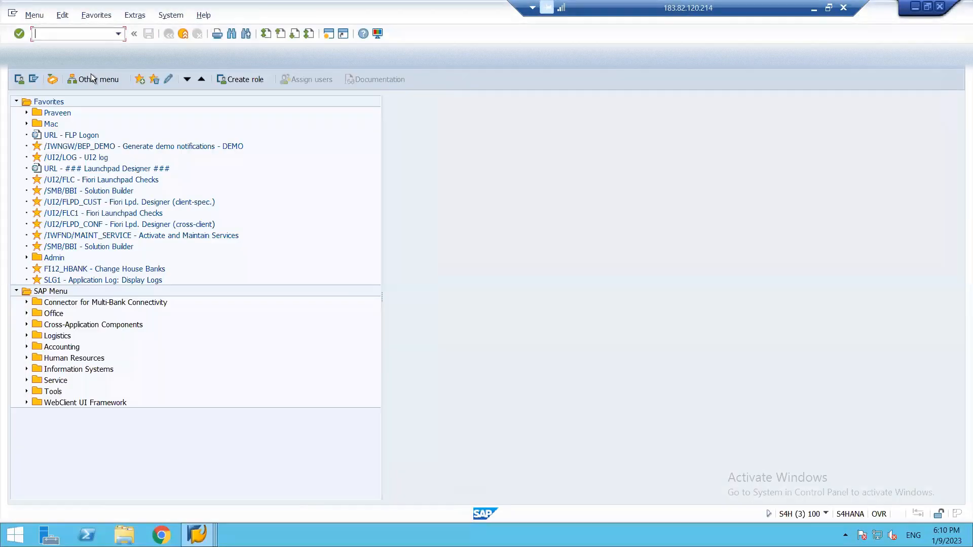
{"action": "type", "text": "sm12"}
{"action": "key", "text": "Return"}
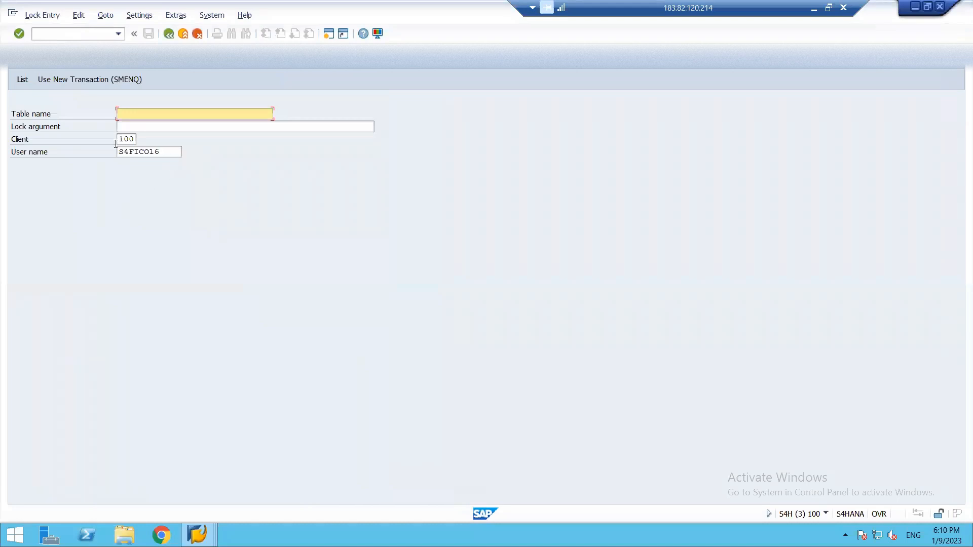
{"action": "left_click_drag", "start_coordinate": [161, 152], "coordinate": [112, 143]}
{"action": "left_click", "coordinate": [22, 85]}
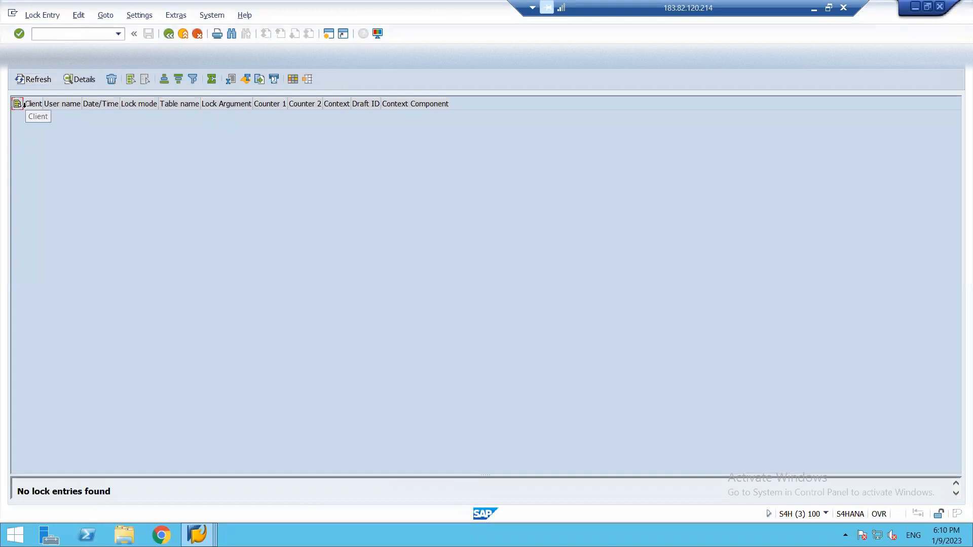
{"action": "left_click", "coordinate": [37, 83]}
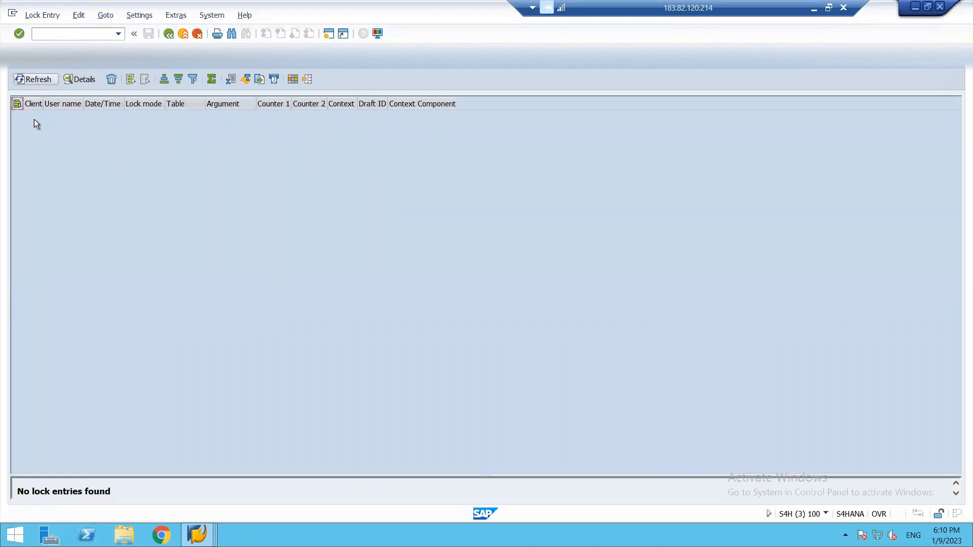
Step: Switch back to the customizing session, reopen Assign plant to company code, and locate plant BR18
{"action": "key", "text": "alt+Tab"}
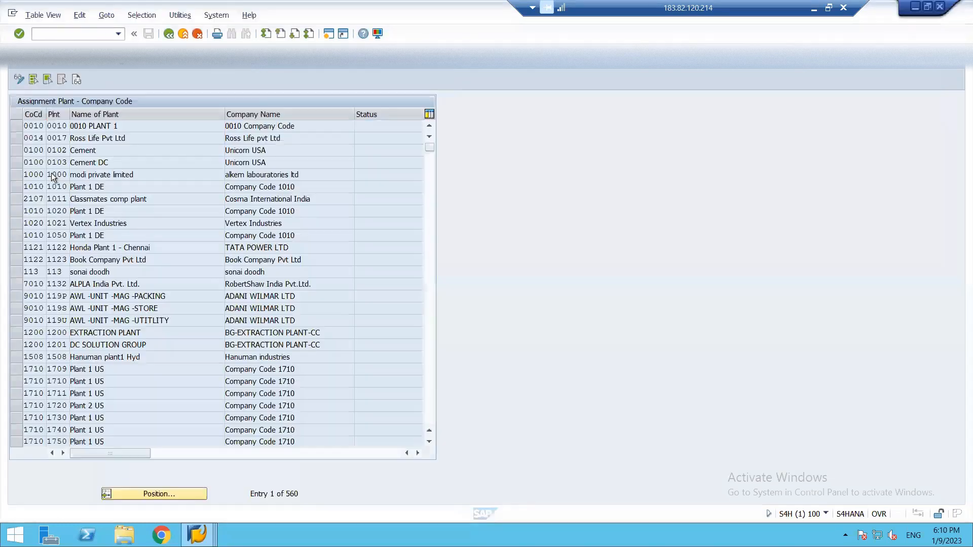
{"action": "key", "text": "F3"}
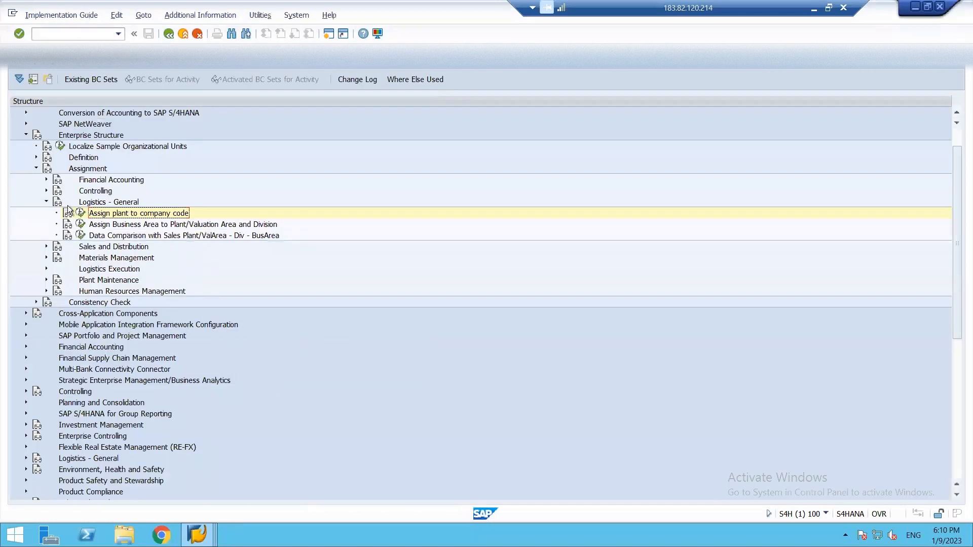
{"action": "left_click", "coordinate": [80, 214]}
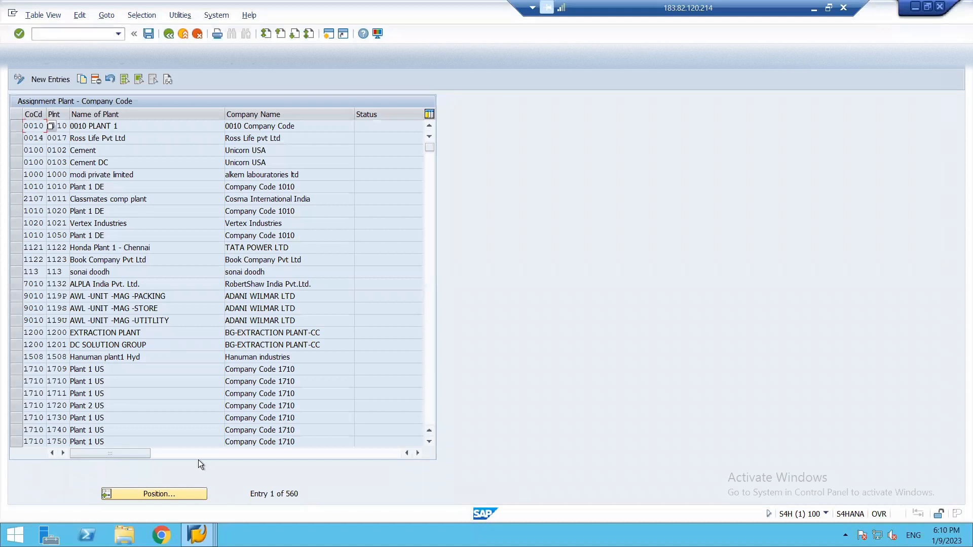
{"action": "left_click", "coordinate": [162, 494]}
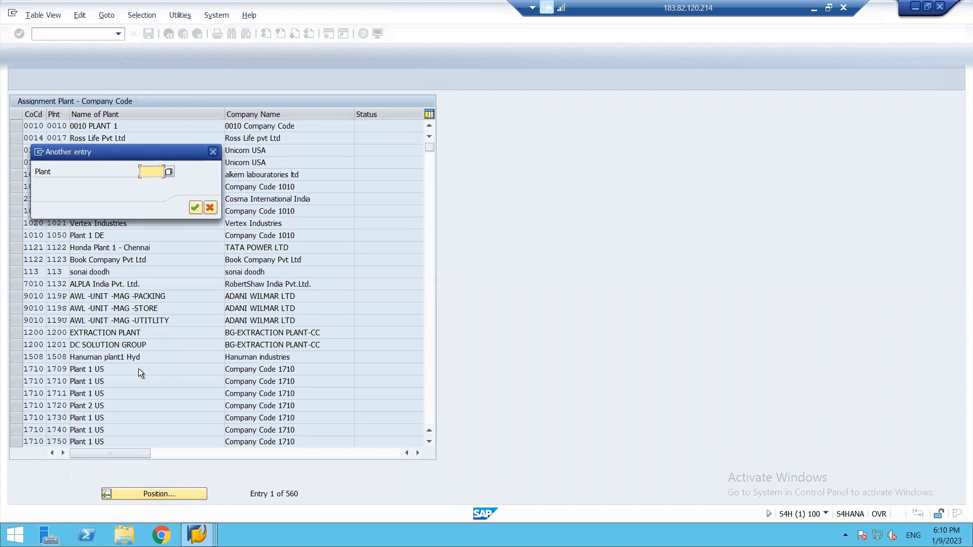
{"action": "type", "text": "br18"}
{"action": "key", "text": "Return"}
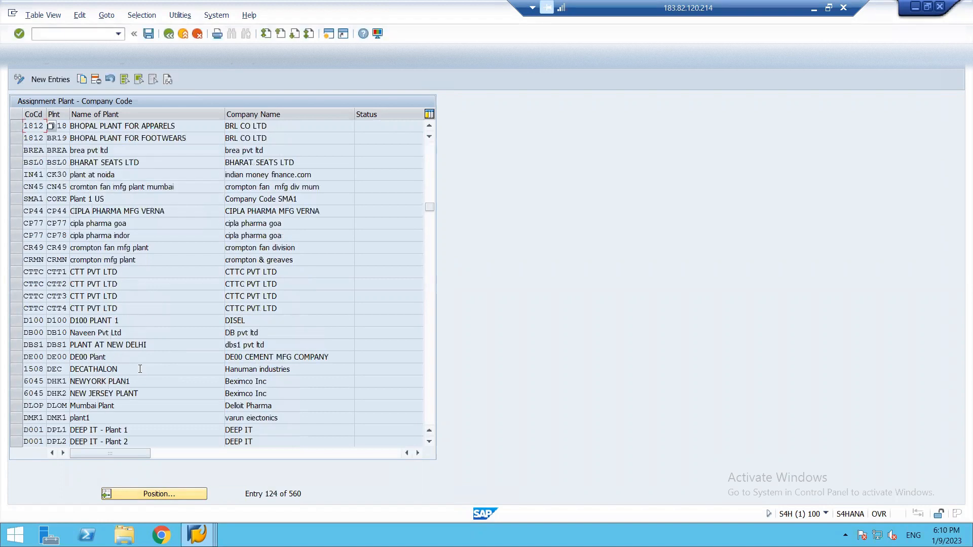
Step: Open the blank new-entries list for the plant to company code assignment and return to the customizing tree without adding anything
{"action": "left_click", "coordinate": [94, 128]}
{"action": "left_click", "coordinate": [56, 126]}
{"action": "left_click", "coordinate": [49, 79]}
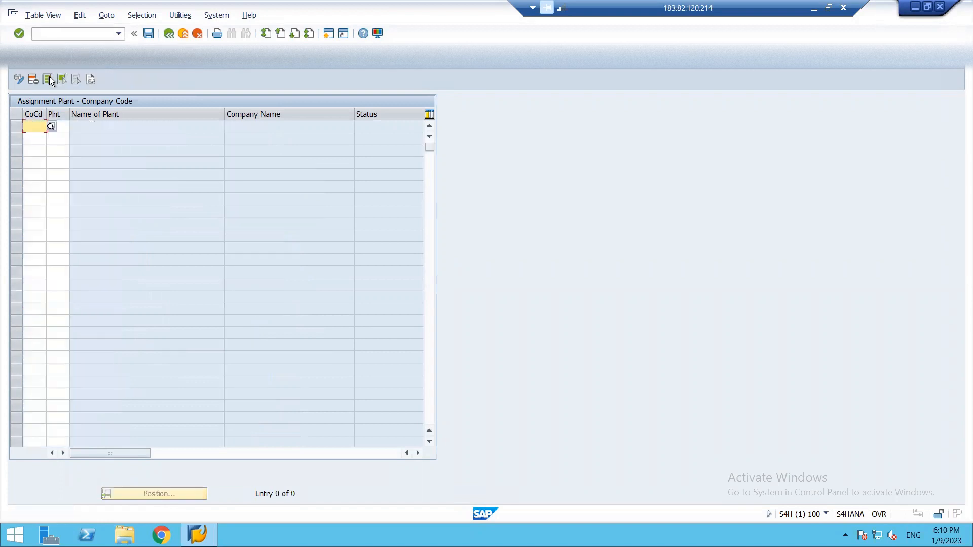
{"action": "left_click", "coordinate": [64, 125]}
{"action": "key", "text": "F3"}
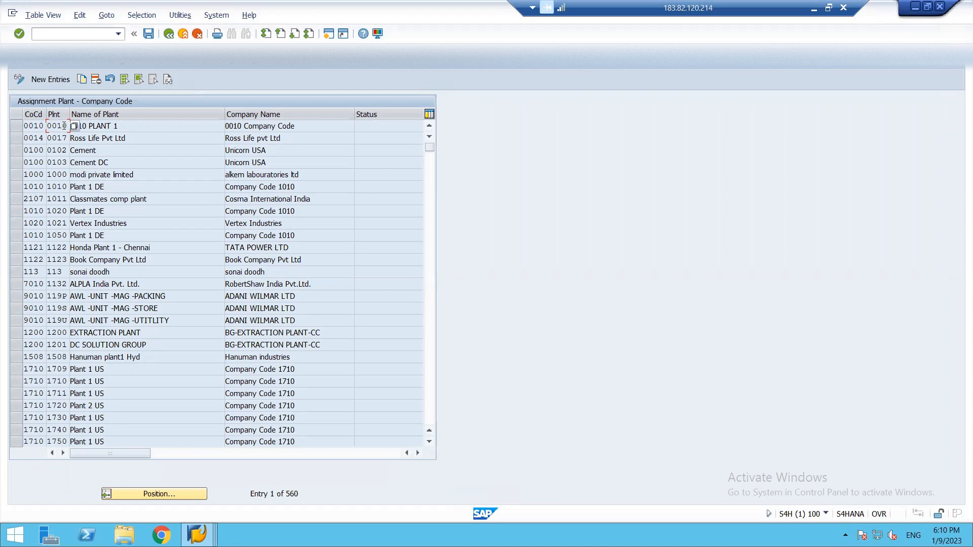
{"action": "key", "text": "F3"}
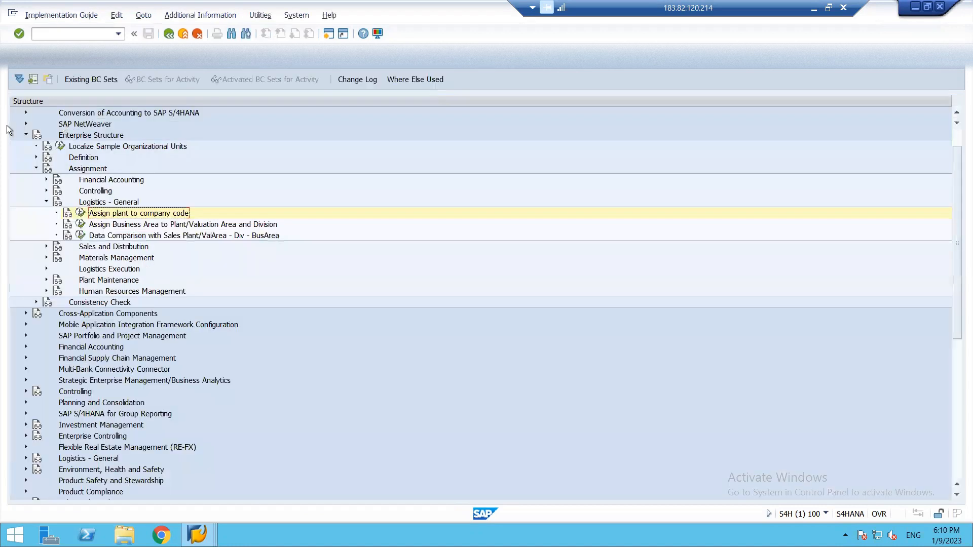
Step: Under Assignment > Materials Management, open Assign purchasing organization to company code, locate purchasing organization BRPO, and return to the tree
{"action": "left_click", "coordinate": [46, 201]}
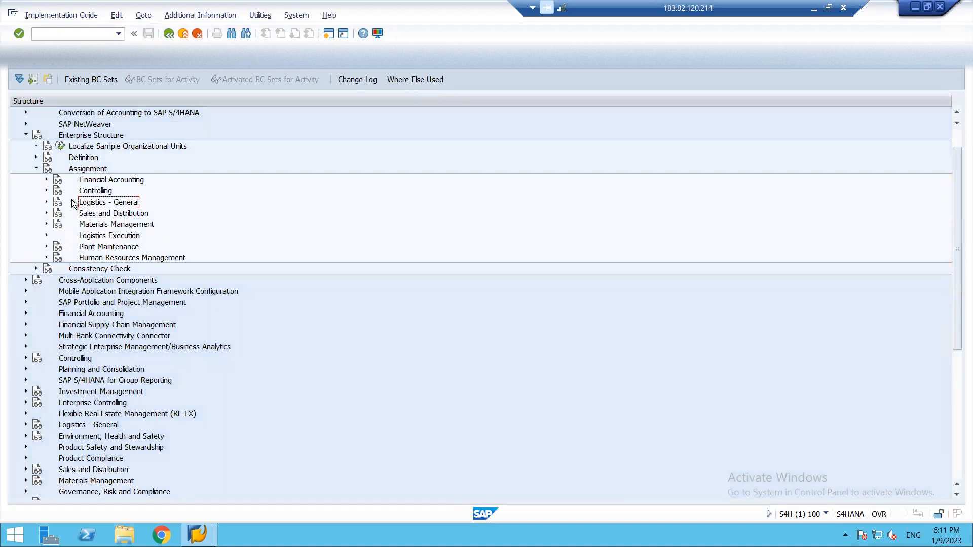
{"action": "left_click", "coordinate": [45, 224]}
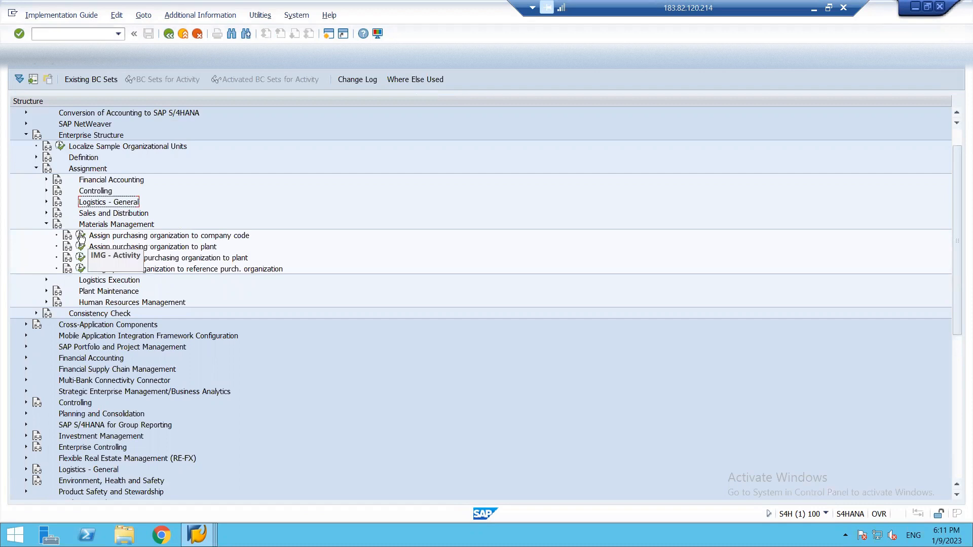
{"action": "left_click", "coordinate": [81, 237]}
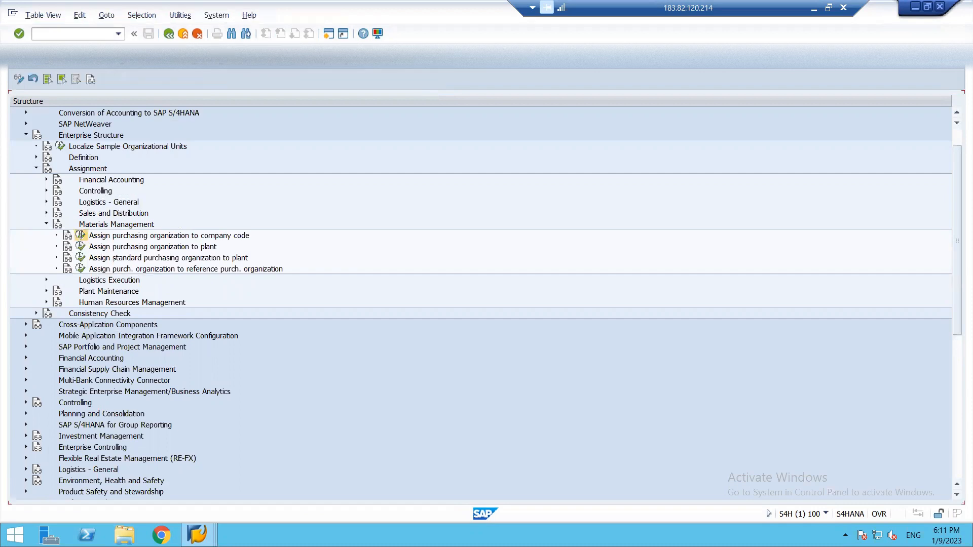
{"action": "left_click", "coordinate": [144, 493]}
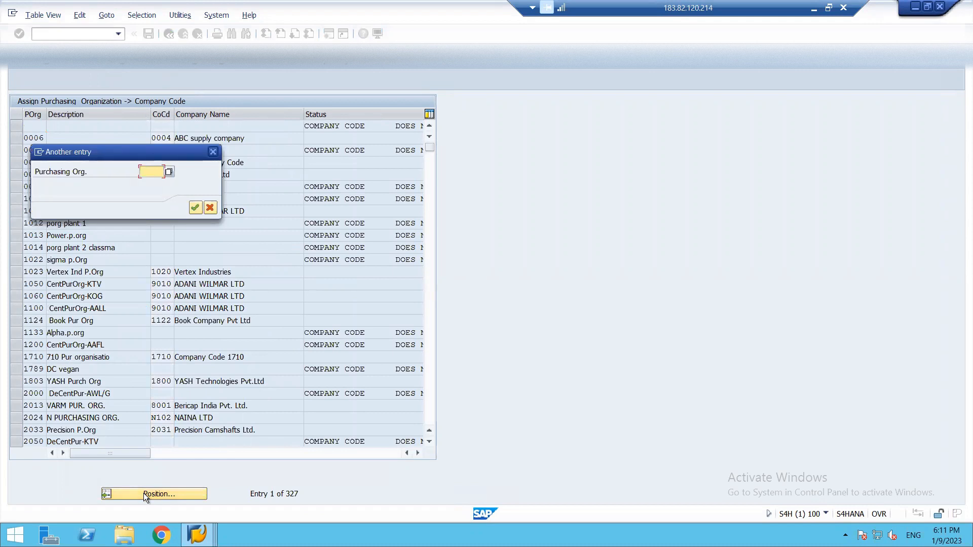
{"action": "type", "text": "brpo"}
{"action": "key", "text": "Return"}
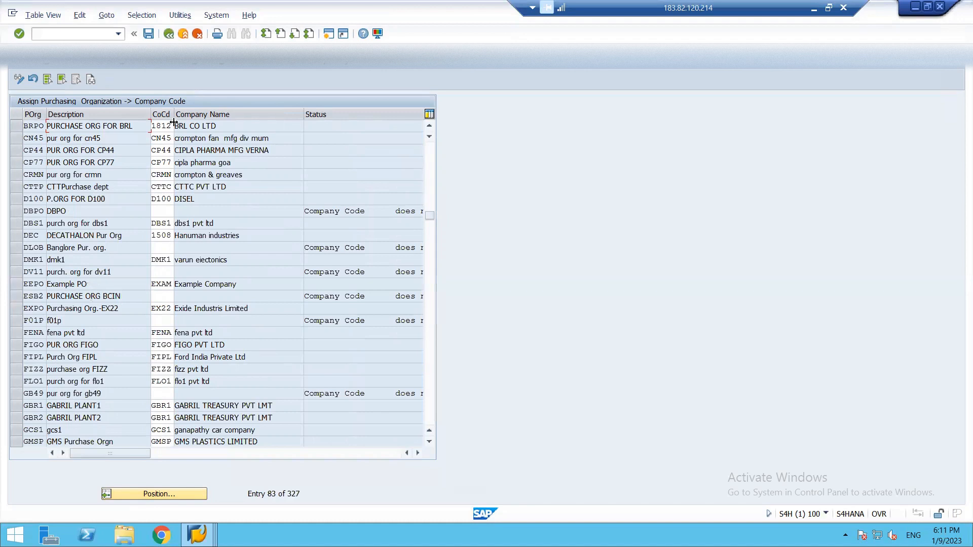
{"action": "key", "text": "F3"}
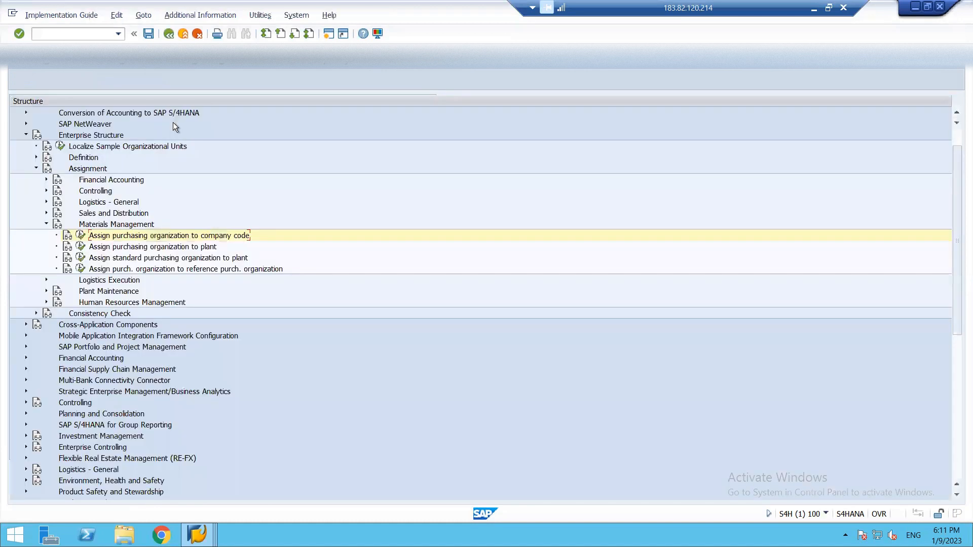
Step: Open Assign purchasing organization to plant and locate the entries of purchasing organization BRPO
{"action": "left_click", "coordinate": [80, 247]}
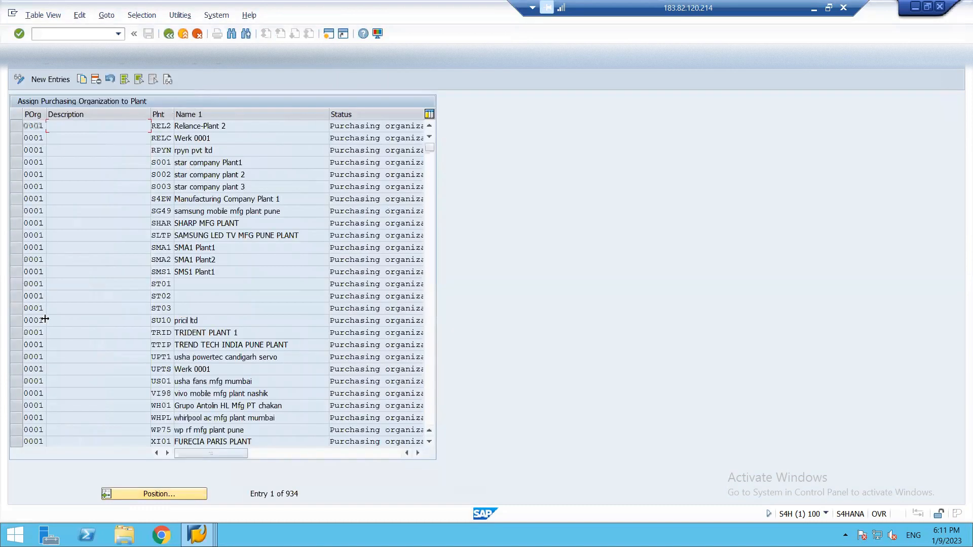
{"action": "left_click", "coordinate": [136, 494]}
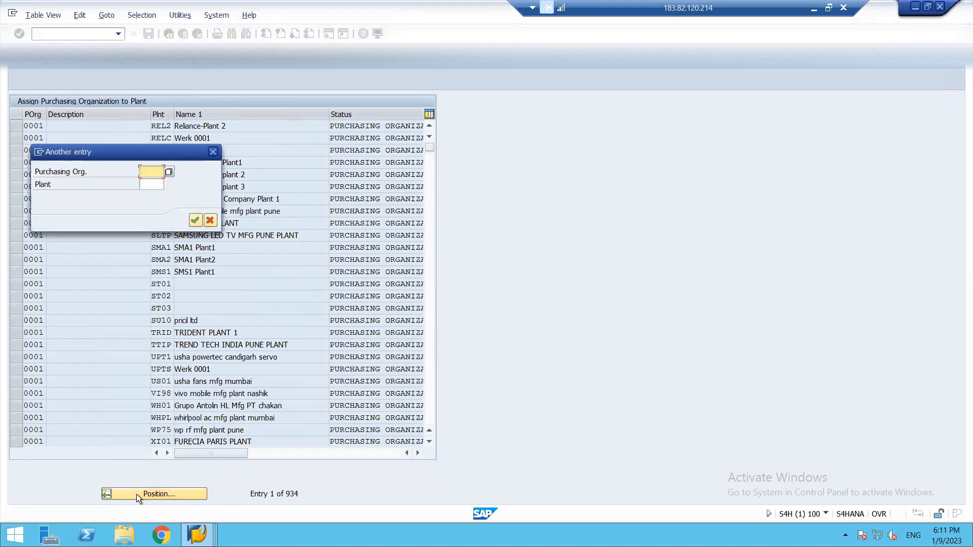
{"action": "type", "text": "brpo"}
{"action": "key", "text": "Return"}
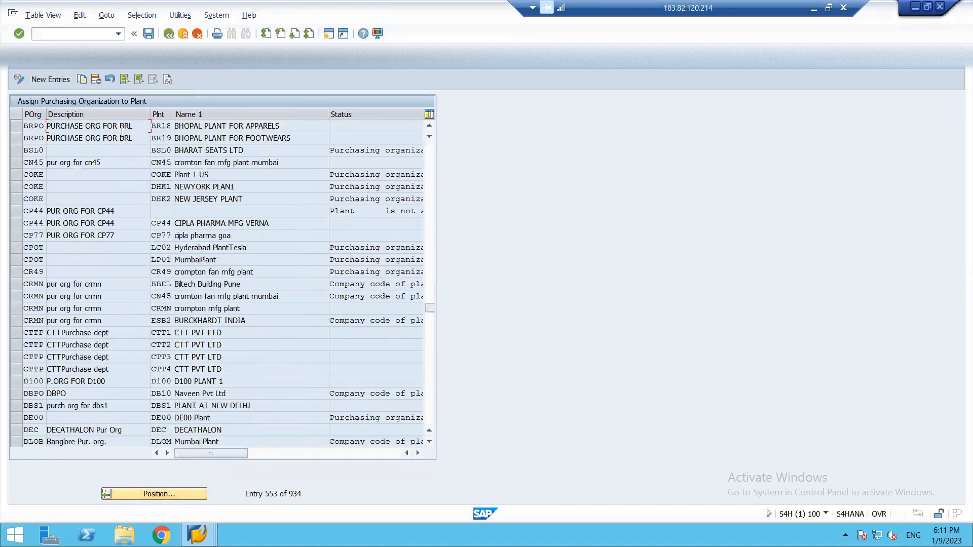
Step: View the blank new-entries list for the purchasing organization to plant assignment and return to the customizing tree
{"action": "left_click", "coordinate": [51, 79]}
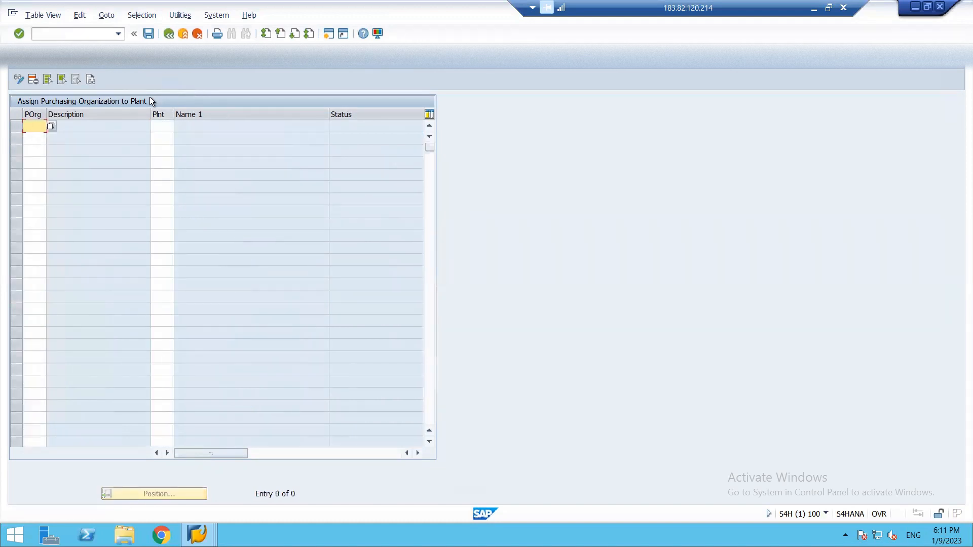
{"action": "key", "text": "F3"}
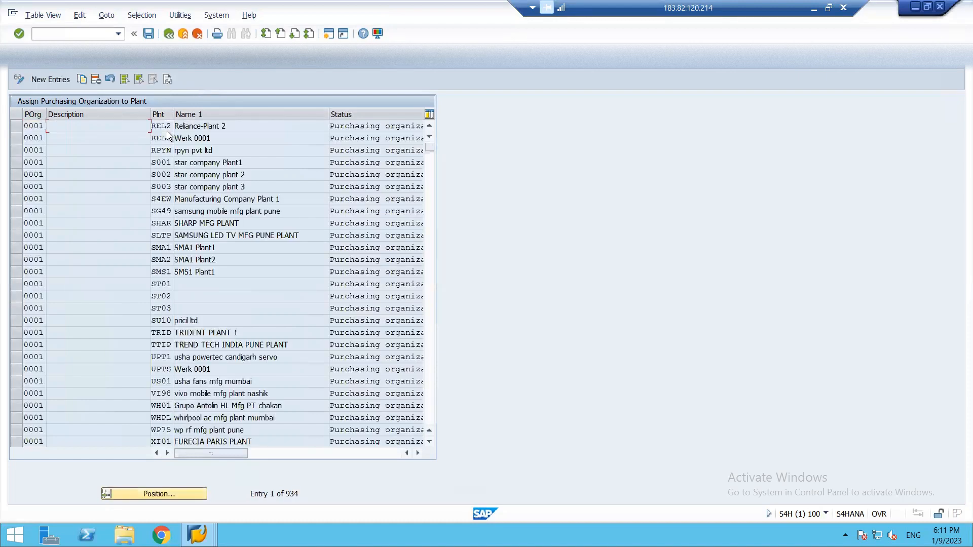
{"action": "key", "text": "F3"}
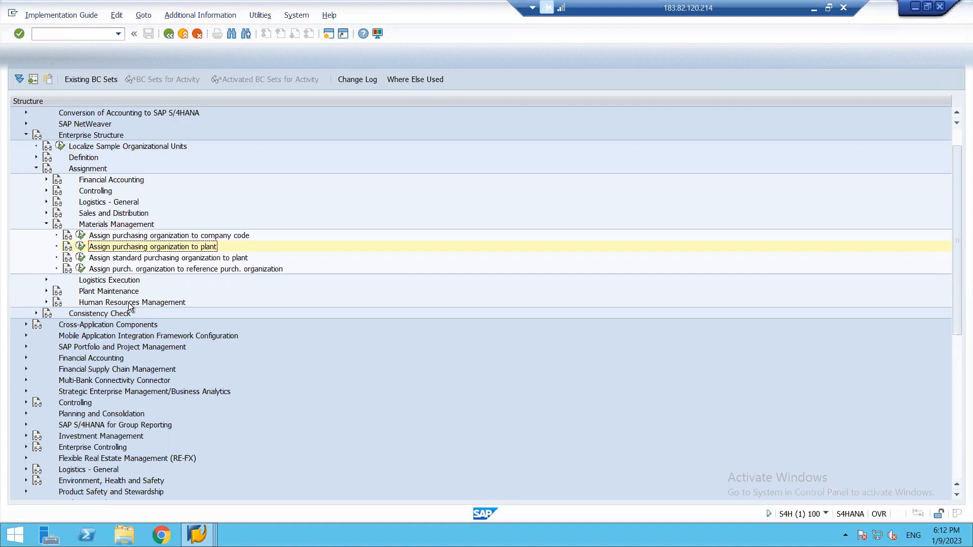
Step: Collapse Enterprise Structure and open Carry Out Overall Maintenance of Plant Parameters under Materials Management > Consumption-Based Planning > Plant Parameters
{"action": "left_click", "coordinate": [26, 134]}
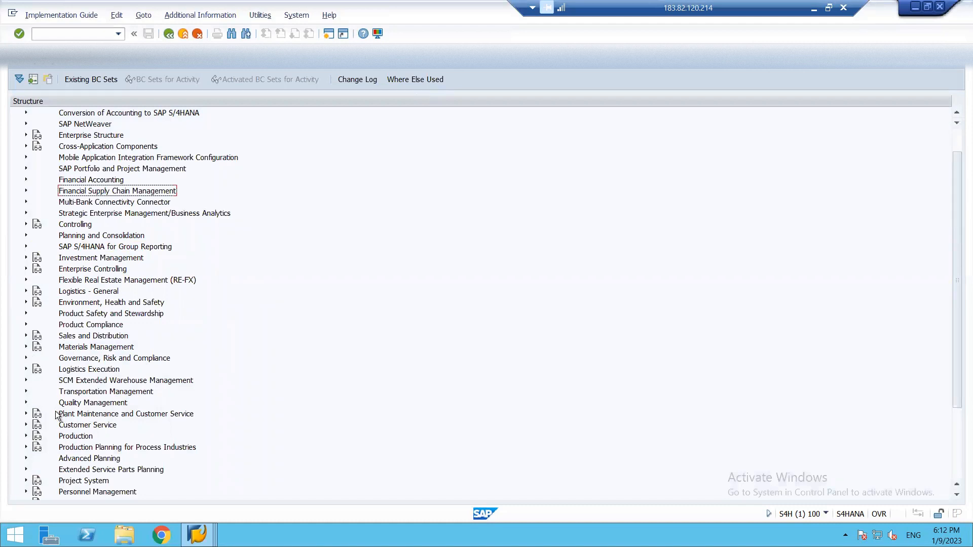
{"action": "left_click", "coordinate": [26, 346]}
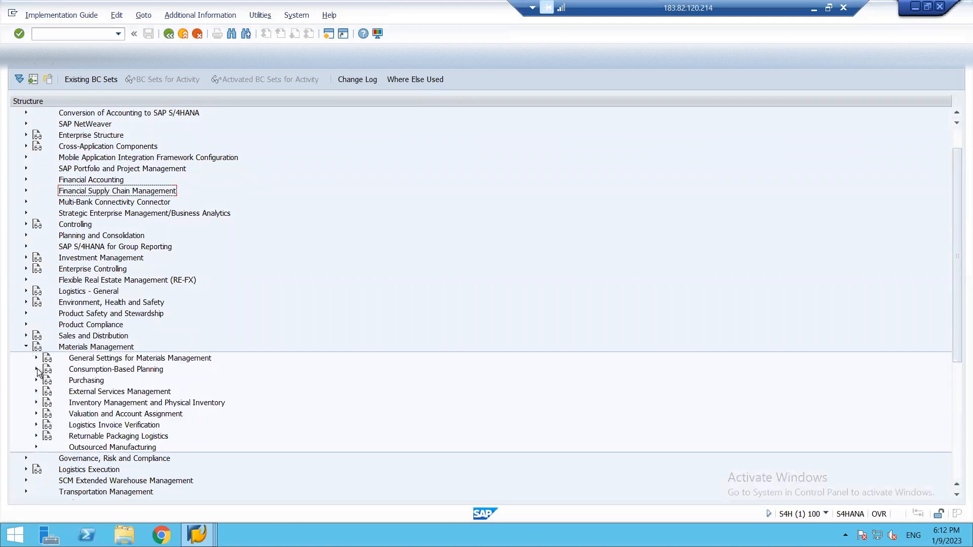
{"action": "left_click", "coordinate": [36, 369]}
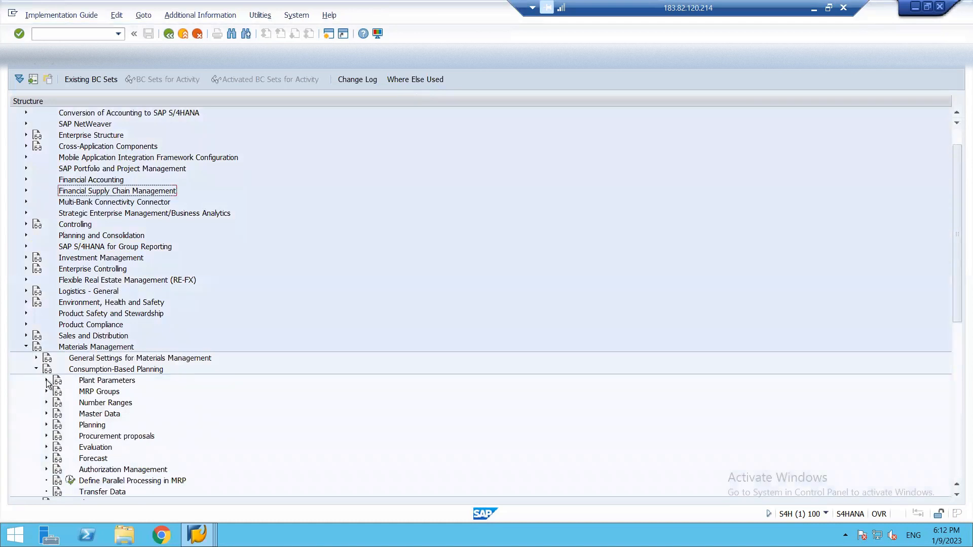
{"action": "left_click", "coordinate": [47, 380]}
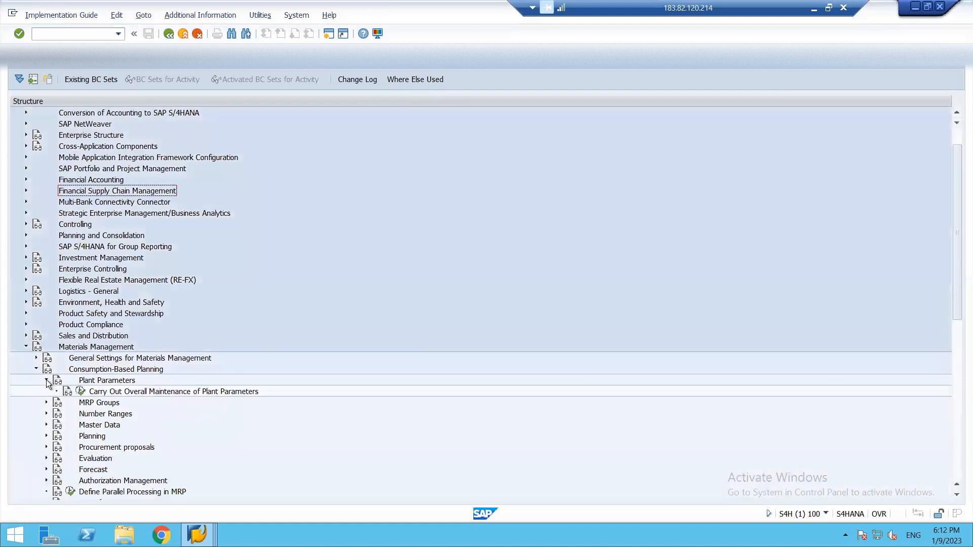
{"action": "left_click", "coordinate": [80, 392]}
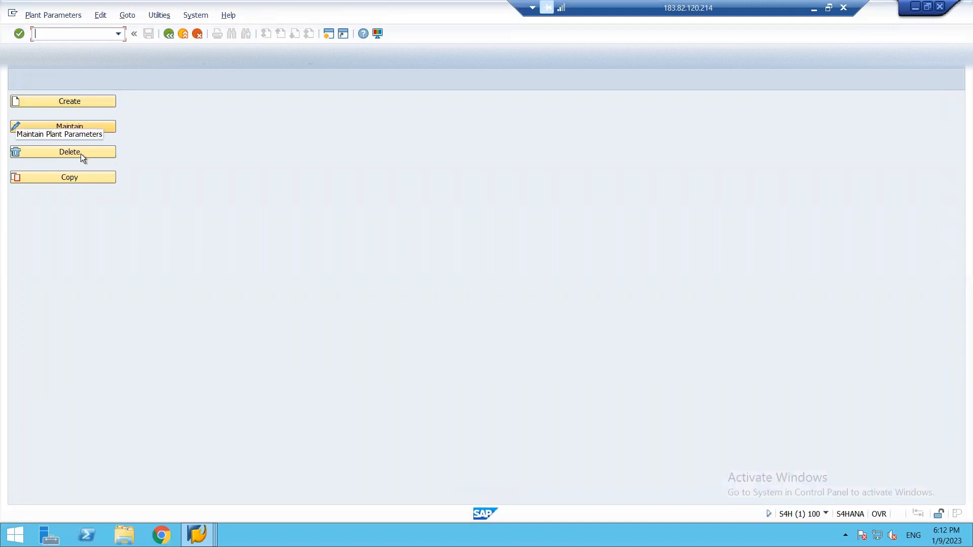
Step: Open the plant parameters of plant BR18 for maintenance, view its number ranges, and return to the initial plant parameters screen
{"action": "left_click", "coordinate": [73, 125]}
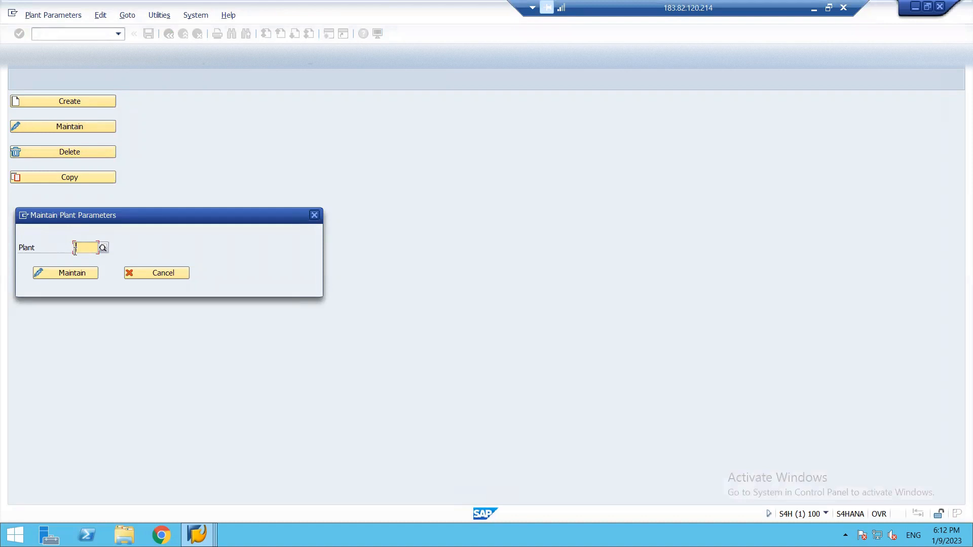
{"action": "type", "text": "br18"}
{"action": "key", "text": "Return"}
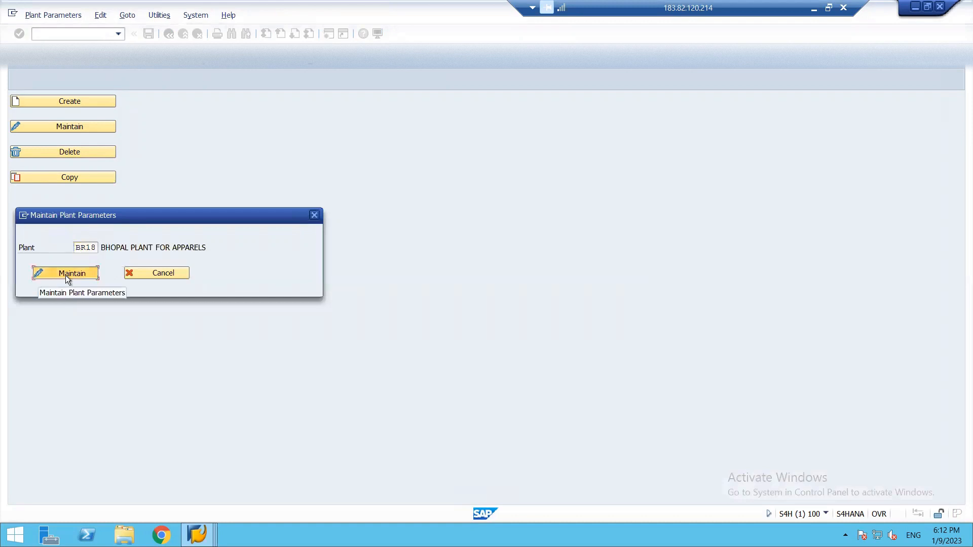
{"action": "left_click", "coordinate": [66, 275]}
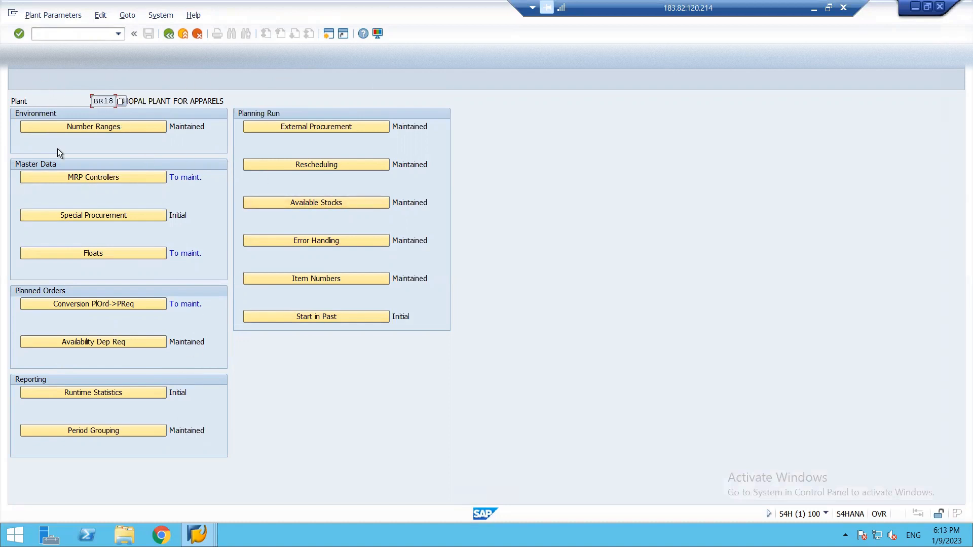
{"action": "left_click", "coordinate": [96, 131]}
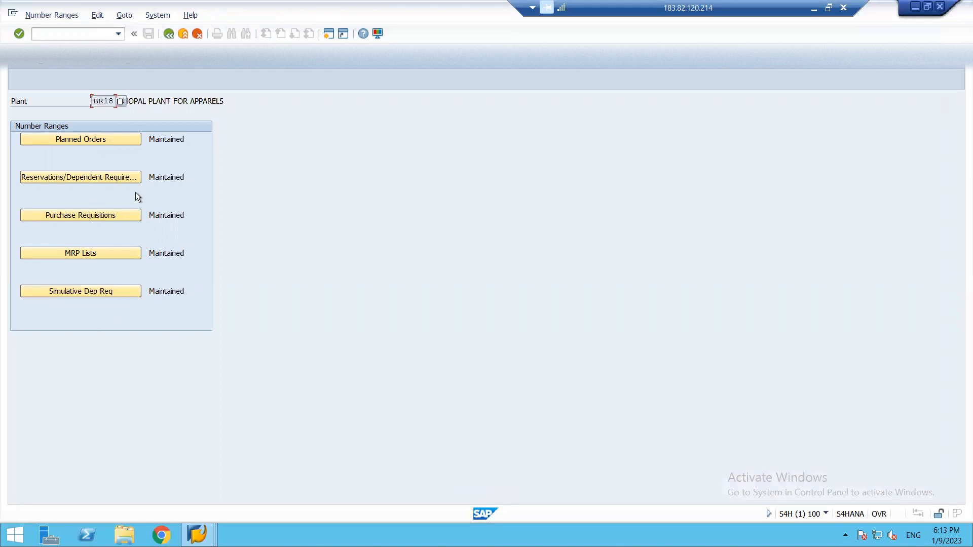
{"action": "key", "text": "F3"}
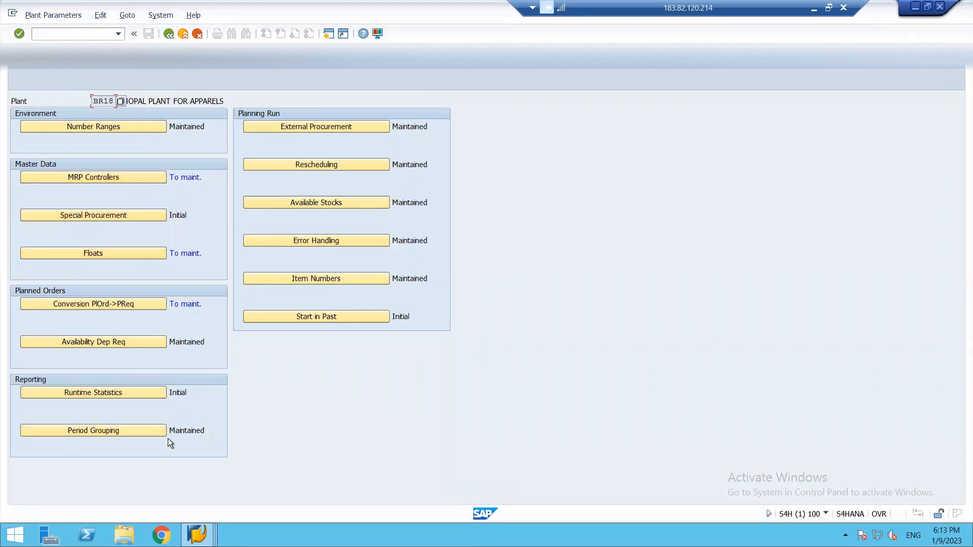
{"action": "key", "text": "F3"}
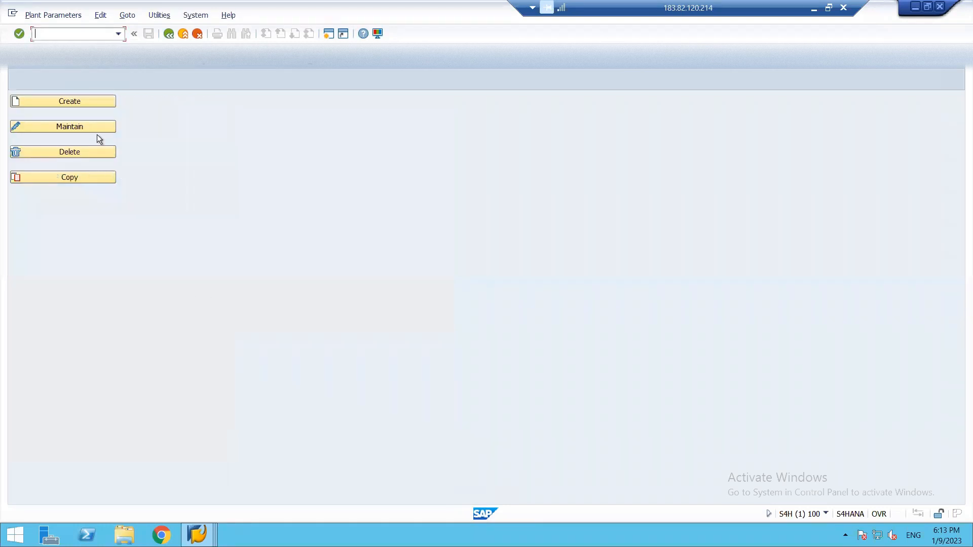
Step: View the Create and Copy plant parameters dialogs, list the plants available as copy source, and cancel without changes
{"action": "left_click", "coordinate": [86, 100]}
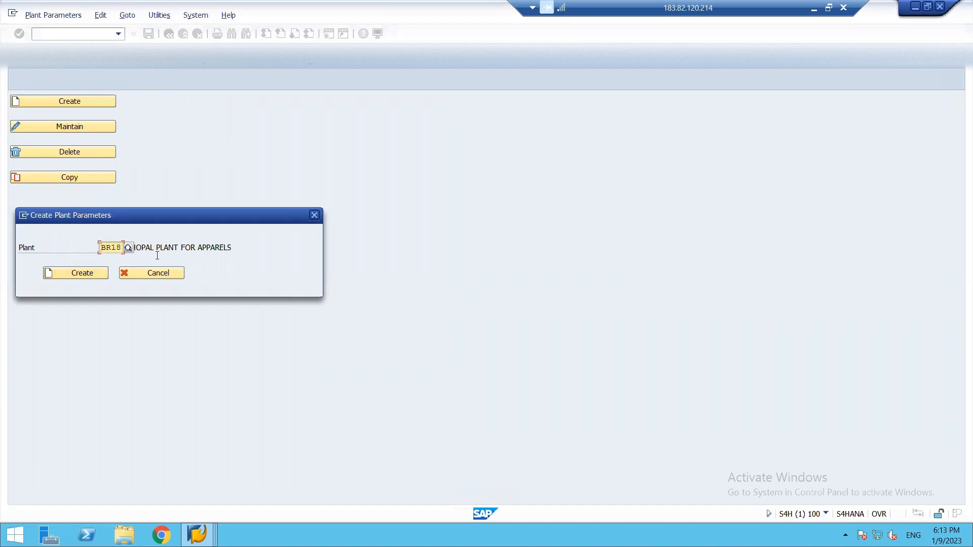
{"action": "left_click", "coordinate": [314, 215]}
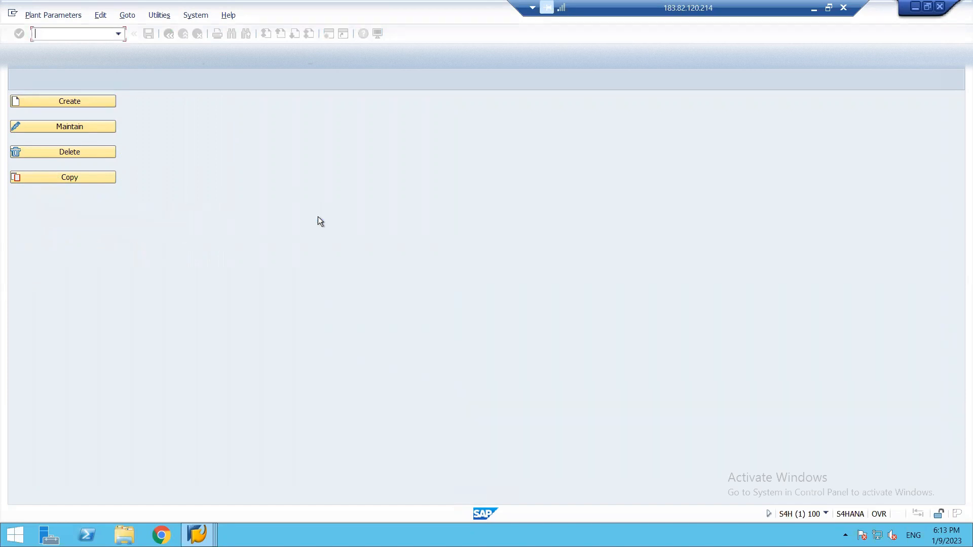
{"action": "left_click", "coordinate": [94, 175]}
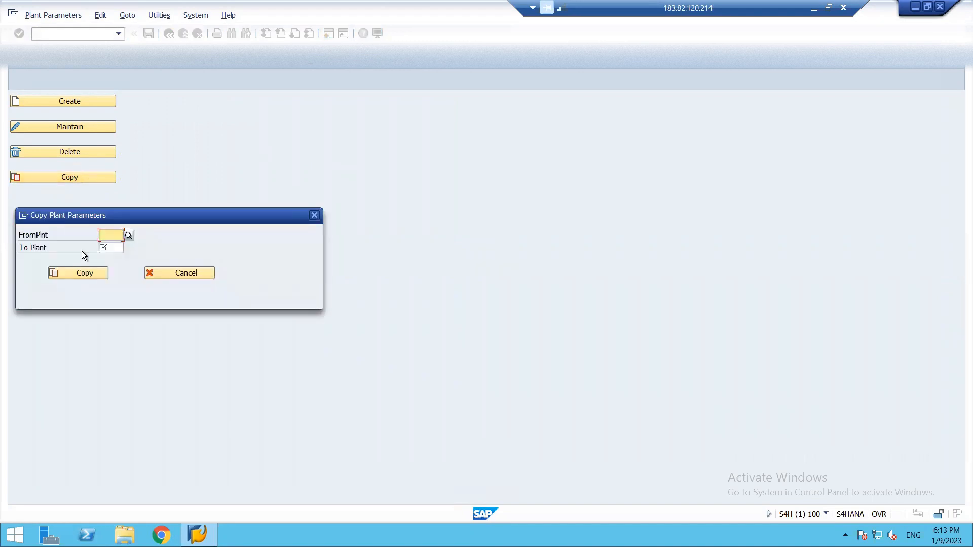
{"action": "left_click", "coordinate": [128, 235]}
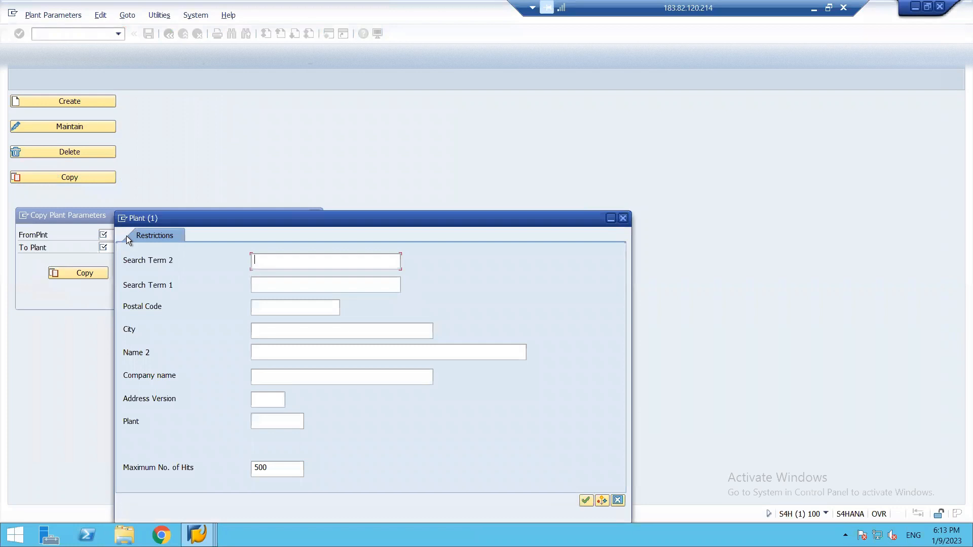
{"action": "key", "text": "Return"}
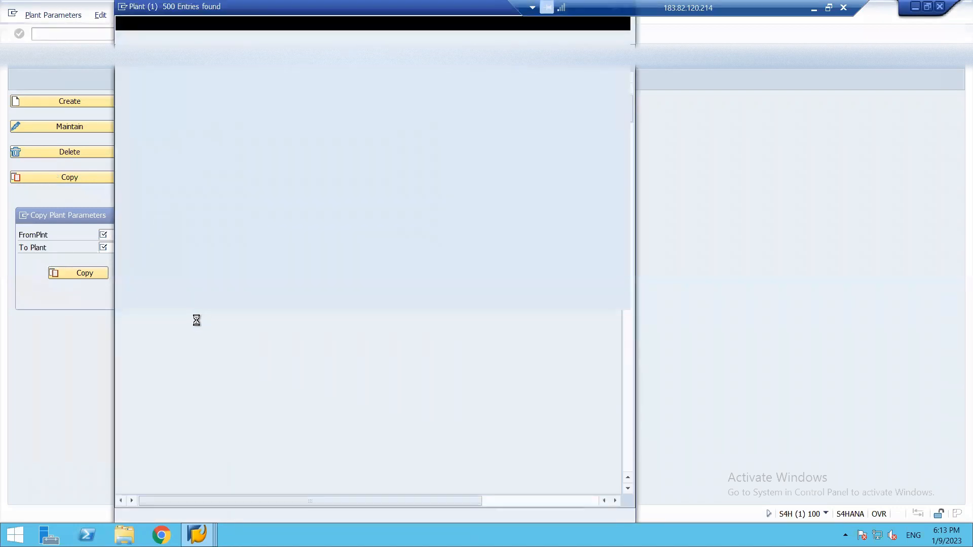
{"action": "key", "text": "Escape"}
{"action": "key", "text": "Escape"}
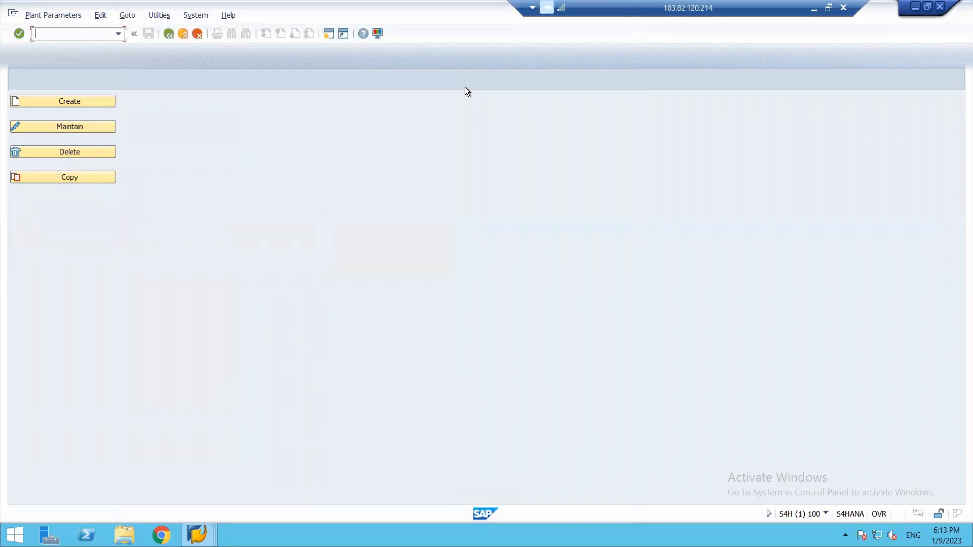
Step: Return to the customizing tree and collapse the Plant Parameters and Materials Management nodes
{"action": "key", "text": "Escape"}
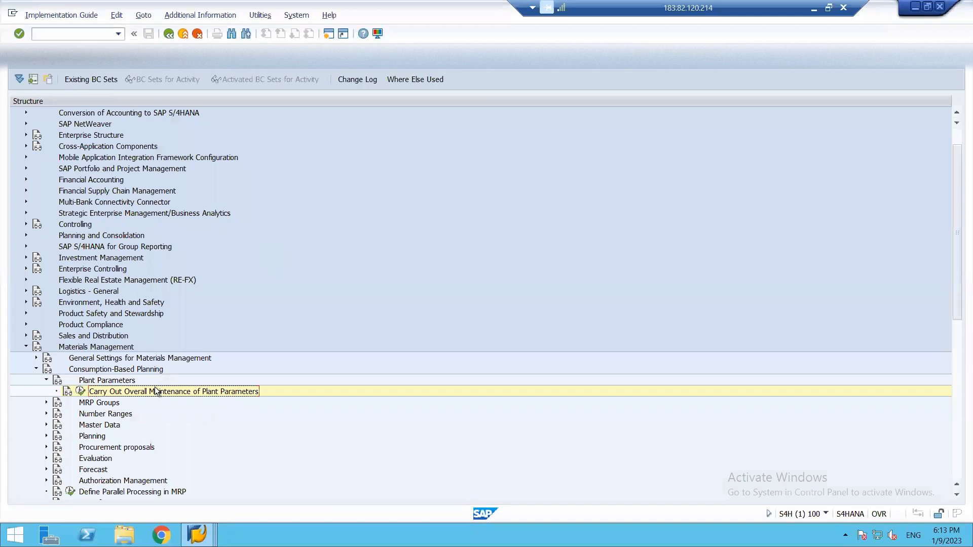
{"action": "left_click", "coordinate": [45, 380]}
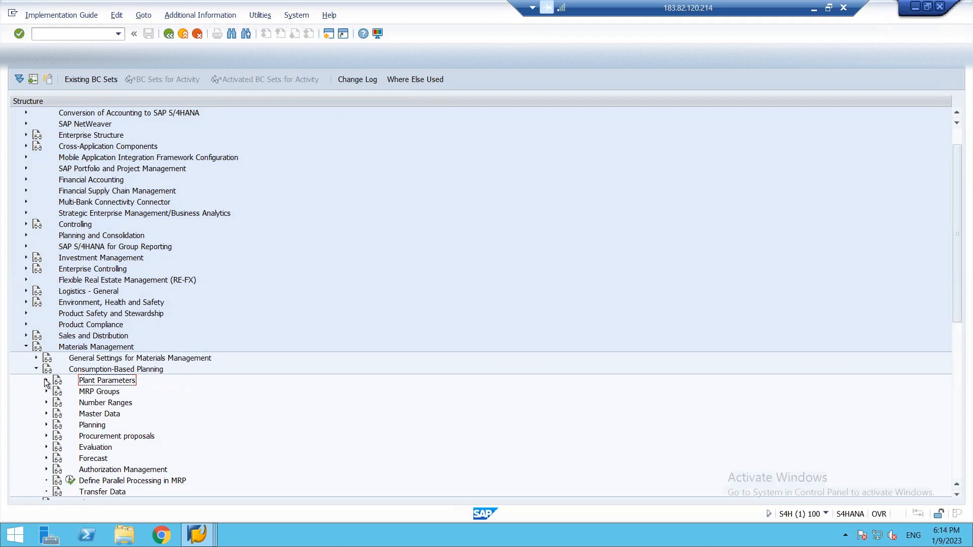
{"action": "left_click", "coordinate": [23, 346]}
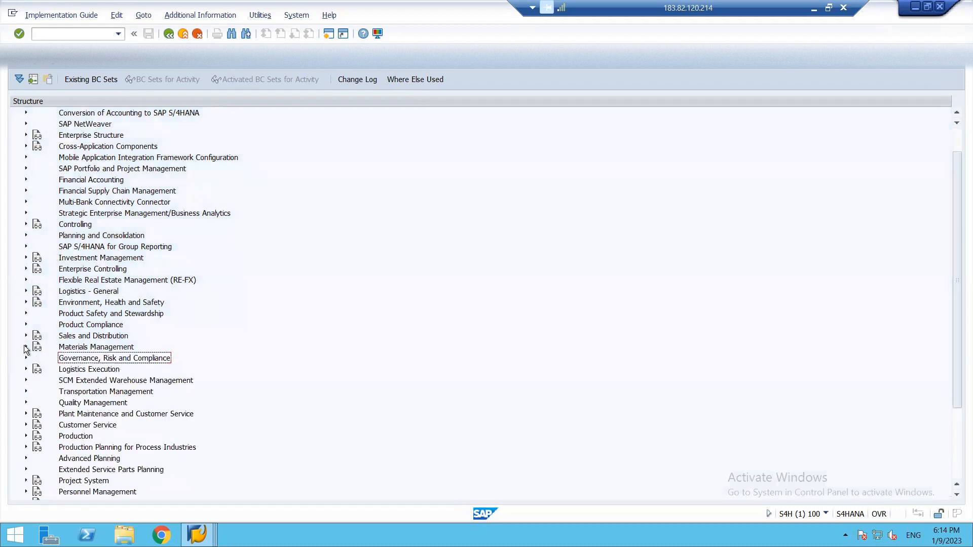
Step: Open Maintain Company Codes for Materials Management under Logistics - General > Material Master > Basic Settings, displaying the locked data
{"action": "left_click", "coordinate": [26, 292]}
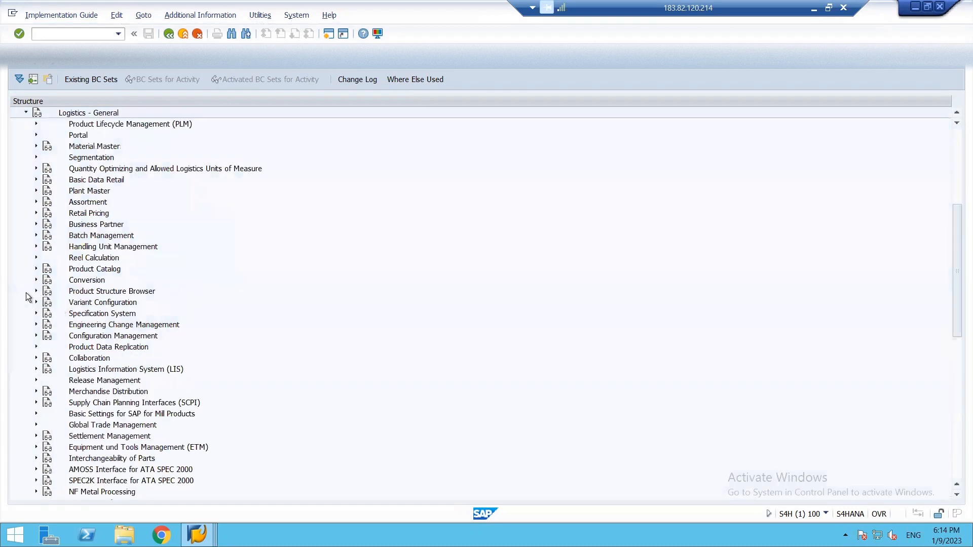
{"action": "left_click", "coordinate": [36, 146]}
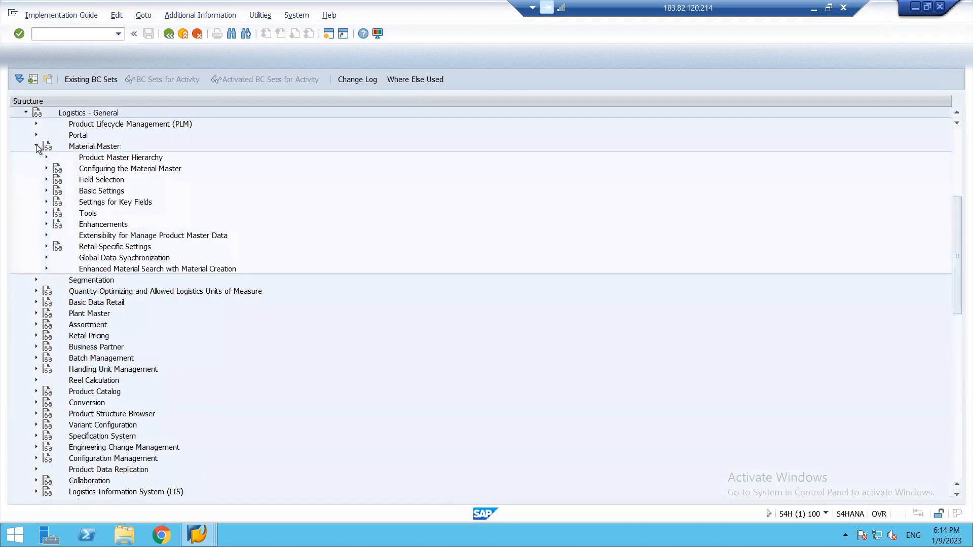
{"action": "left_click", "coordinate": [46, 191]}
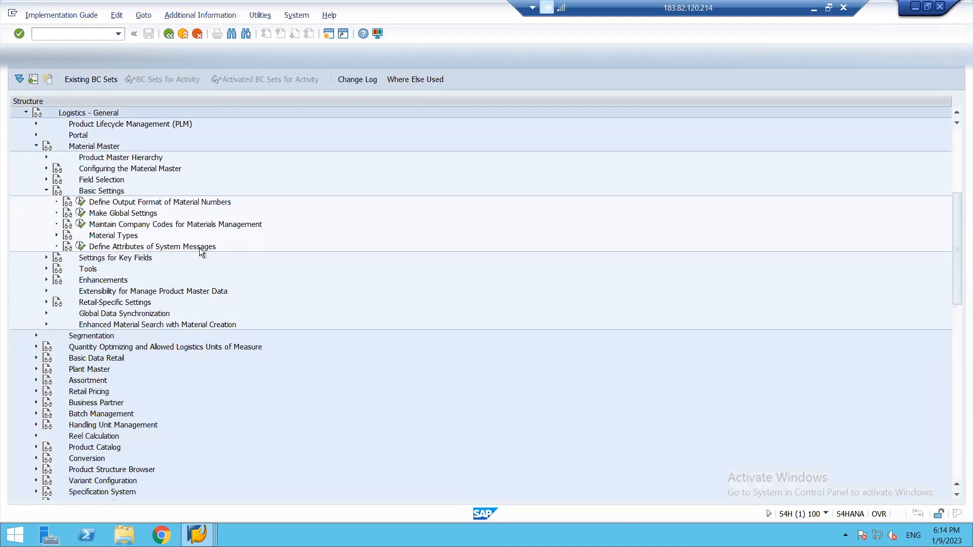
{"action": "left_click", "coordinate": [81, 224]}
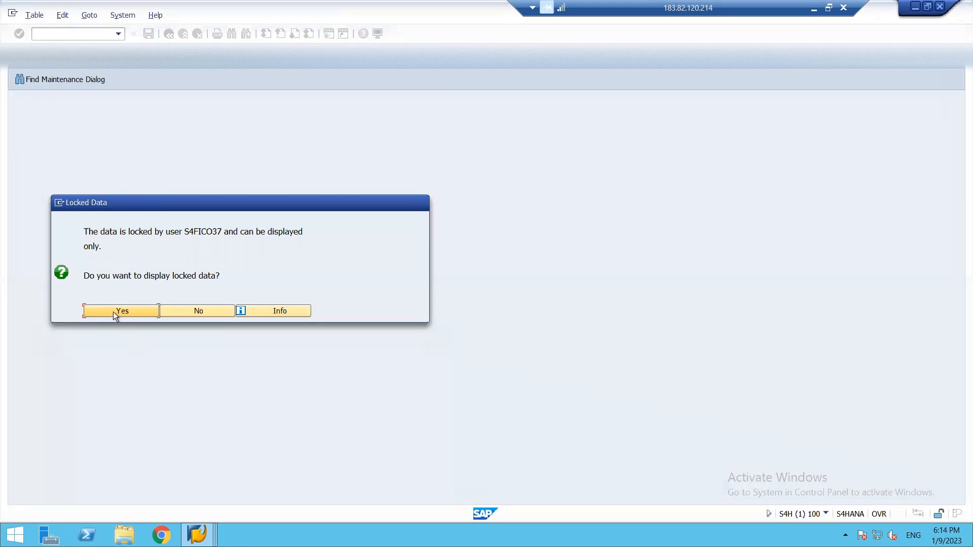
{"action": "left_click", "coordinate": [113, 312]}
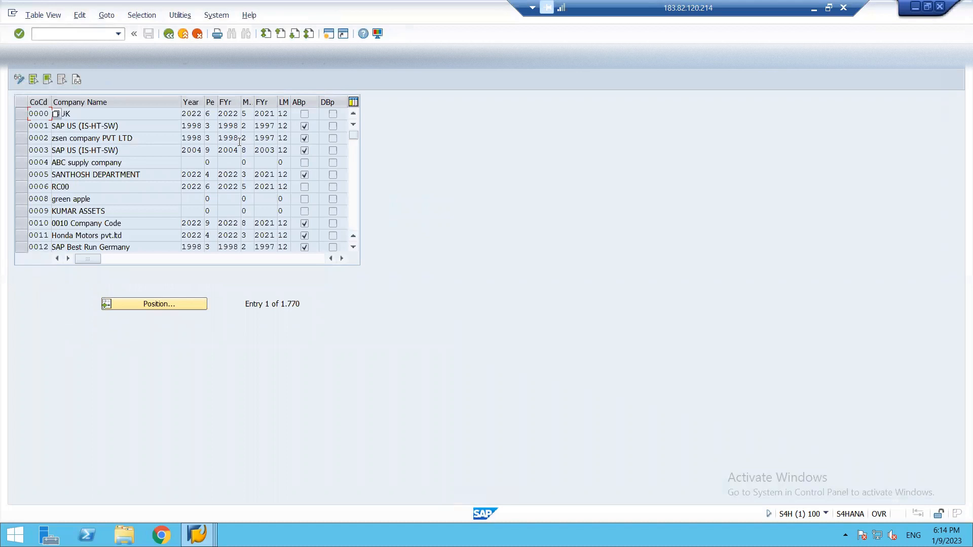
Step: Look up the materials management period settings of company code 1812 and return to the customizing tree
{"action": "left_click", "coordinate": [128, 303]}
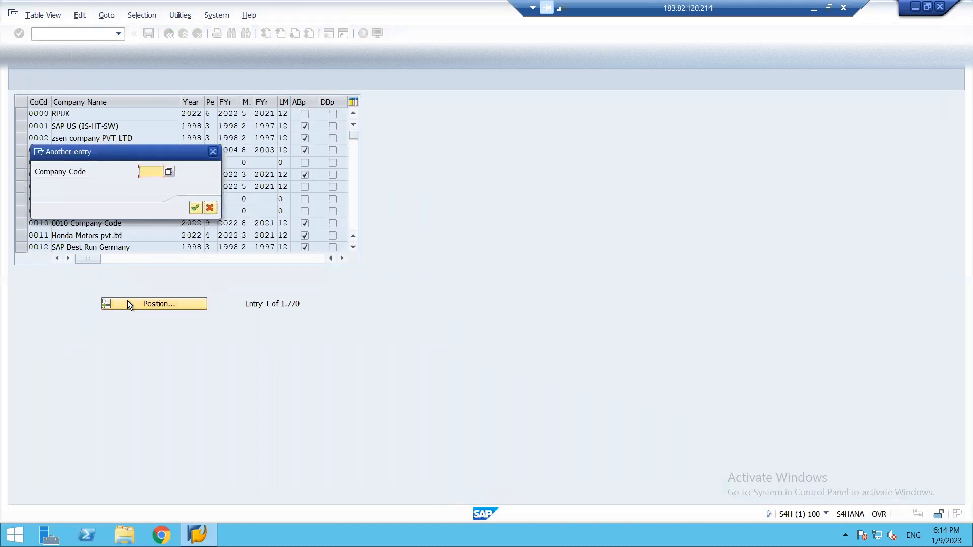
{"action": "type", "text": "1812"}
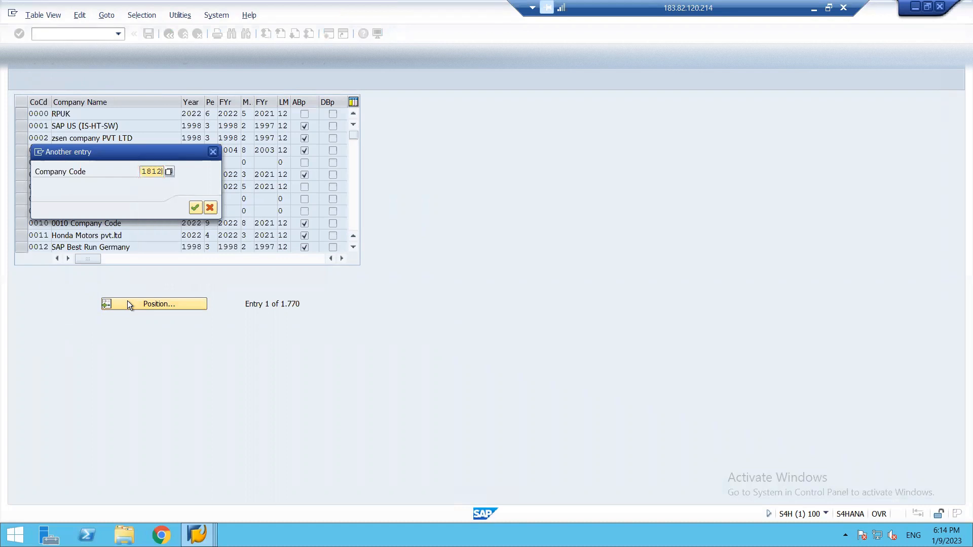
{"action": "key", "text": "Return"}
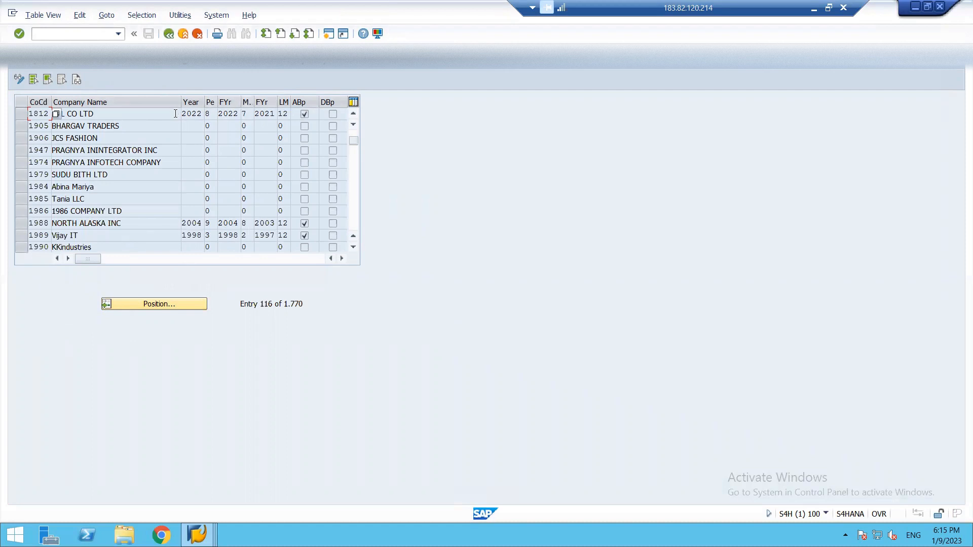
{"action": "left_click", "coordinate": [141, 113]}
{"action": "key", "text": "F3"}
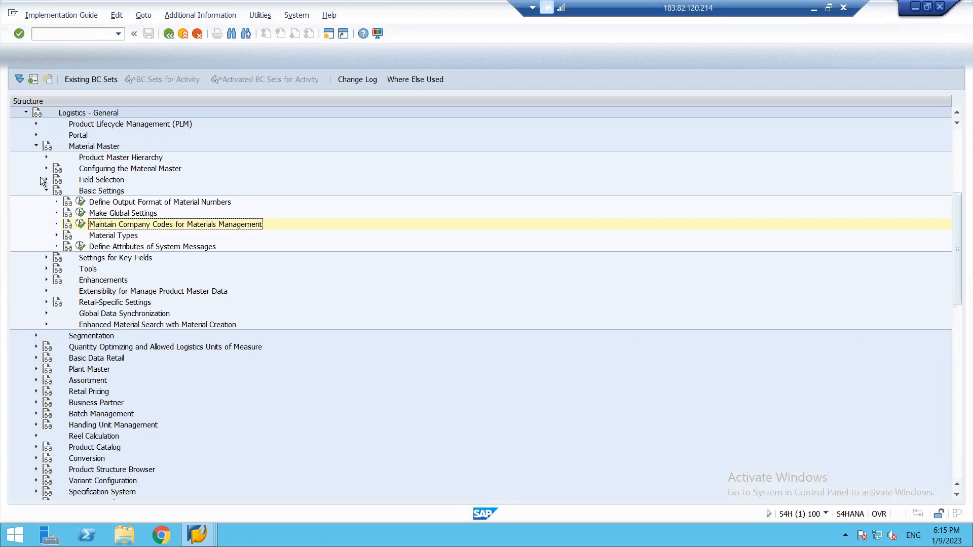
Step: Collapse Logistics - General and open Group Together Valuation Areas under Materials Management > Valuation and Account Assignment > Account Determination > Account Determination Without Wizard
{"action": "left_click", "coordinate": [26, 113]}
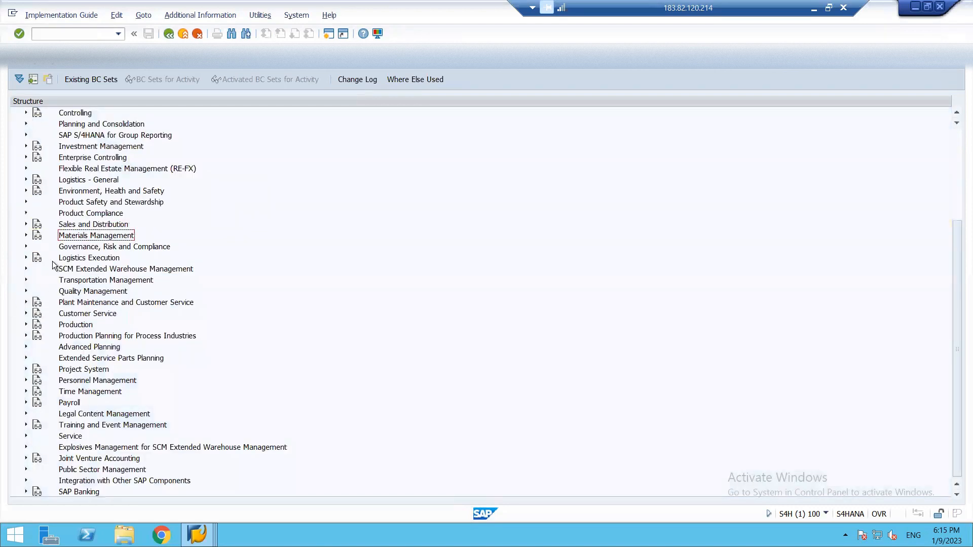
{"action": "left_click", "coordinate": [26, 235]}
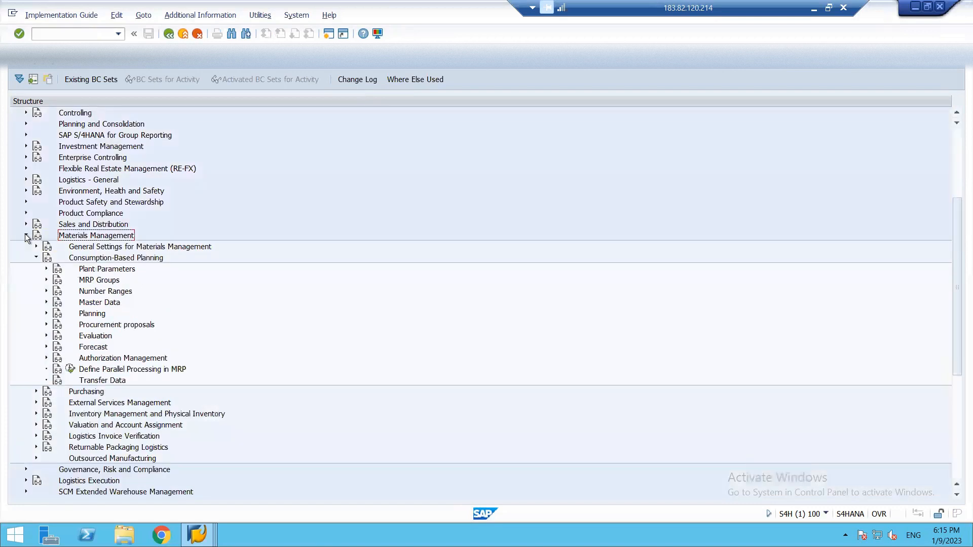
{"action": "left_click", "coordinate": [35, 258]}
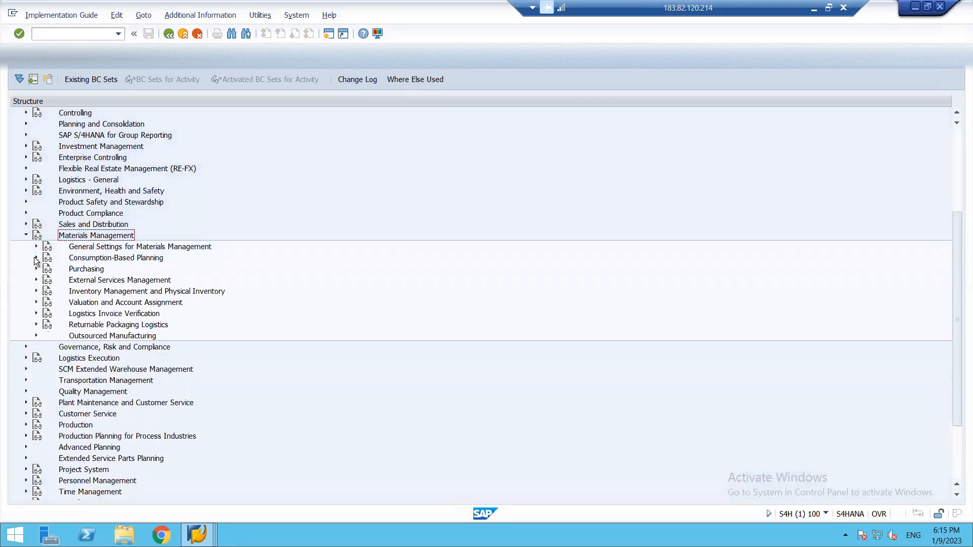
{"action": "left_click", "coordinate": [36, 303]}
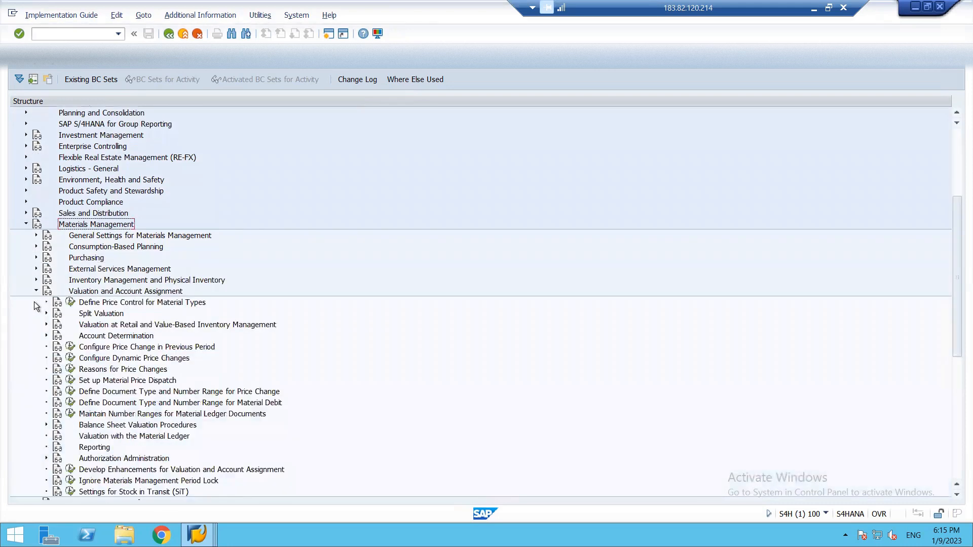
{"action": "left_click", "coordinate": [46, 336]}
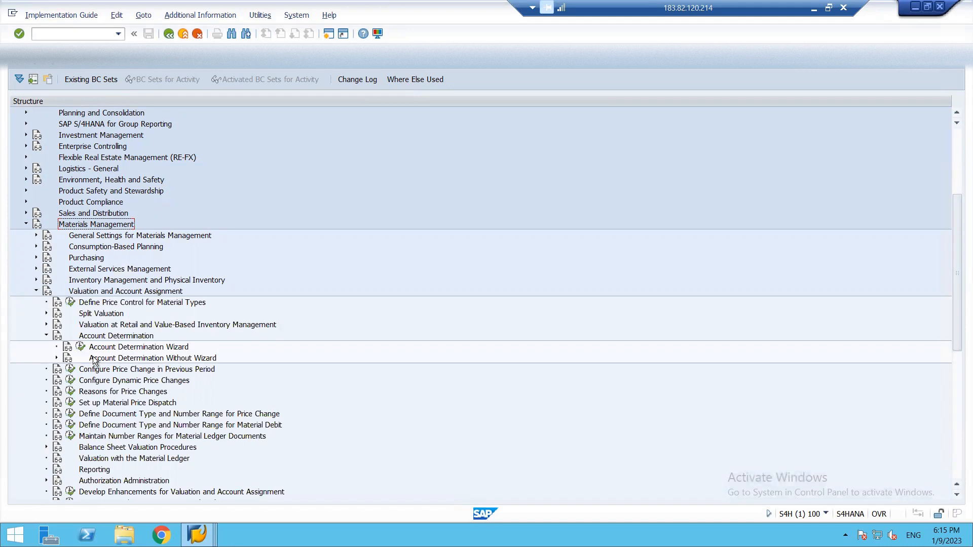
{"action": "left_click", "coordinate": [57, 358]}
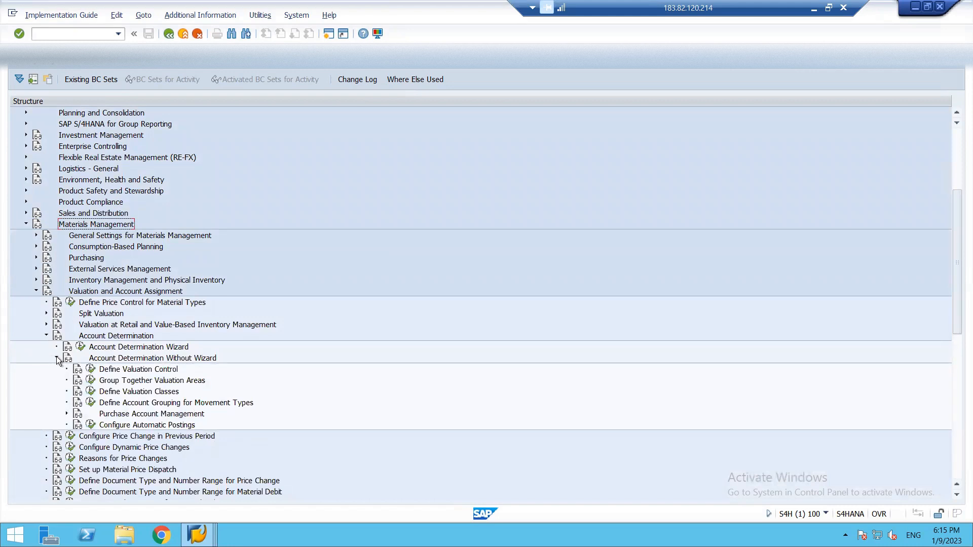
{"action": "left_click", "coordinate": [91, 379]}
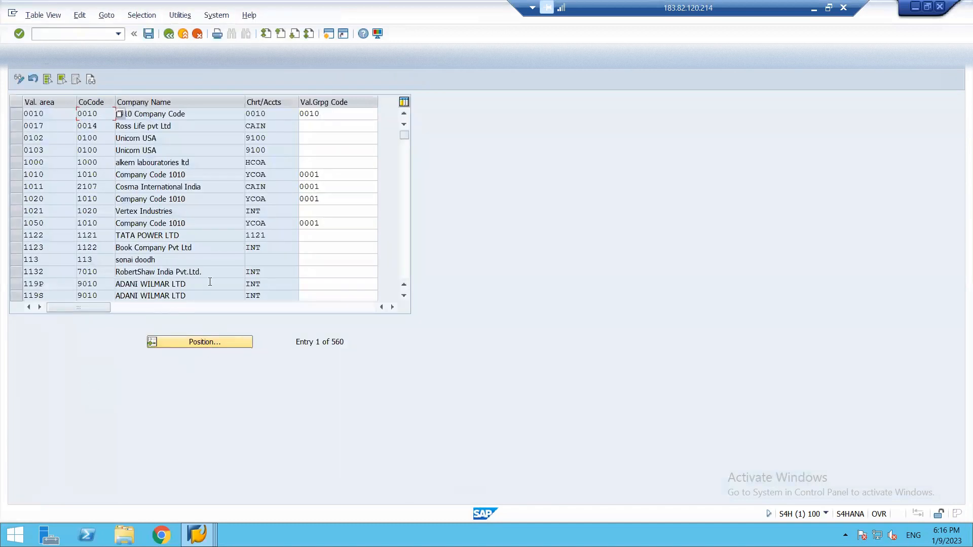
Step: Look up the valuation grouping code and chart of accounts of valuation area BR18 and return to the customizing tree
{"action": "left_click", "coordinate": [202, 343]}
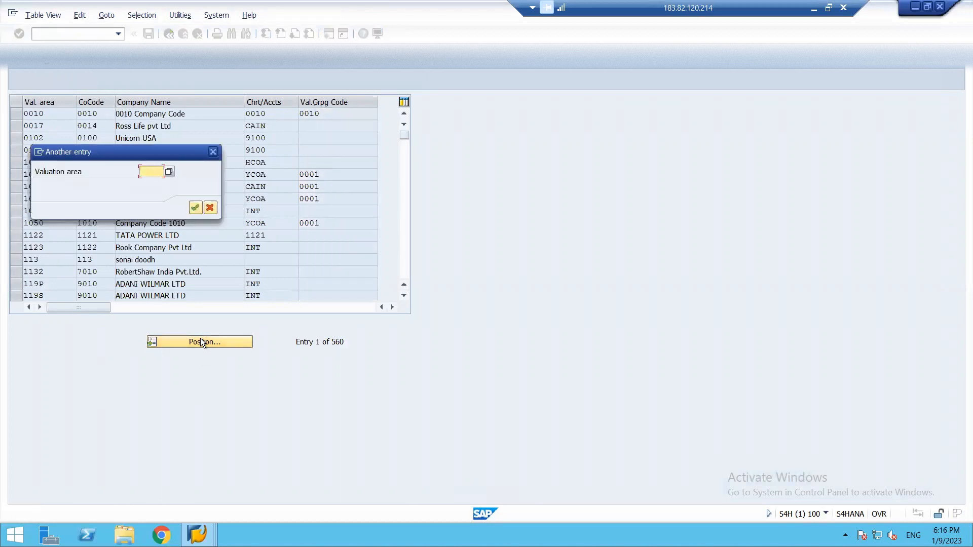
{"action": "left_click", "coordinate": [213, 152]}
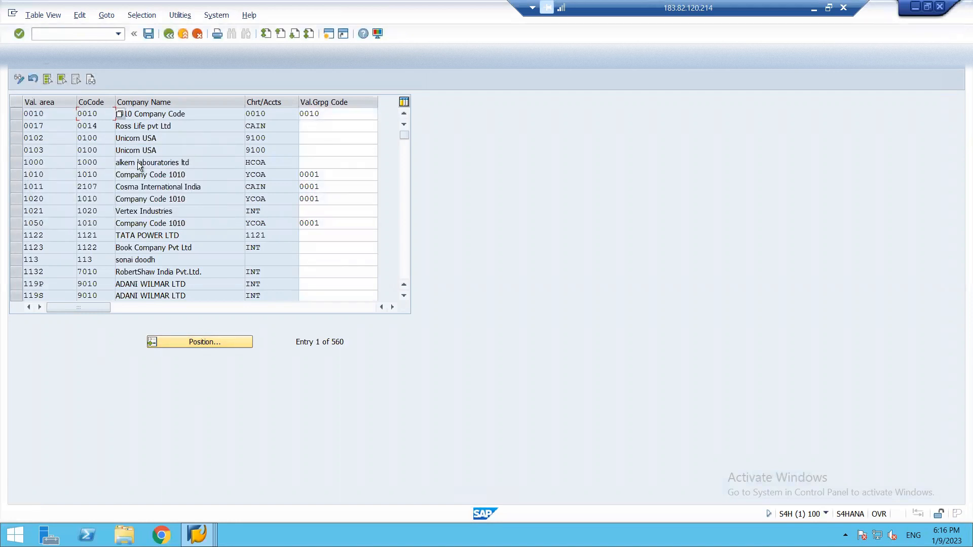
{"action": "left_click", "coordinate": [181, 342]}
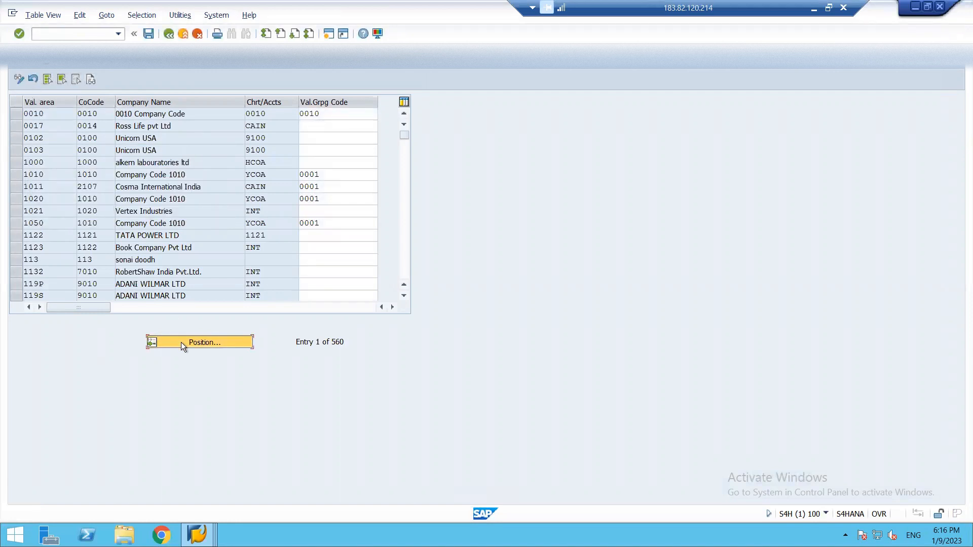
{"action": "type", "text": "br18"}
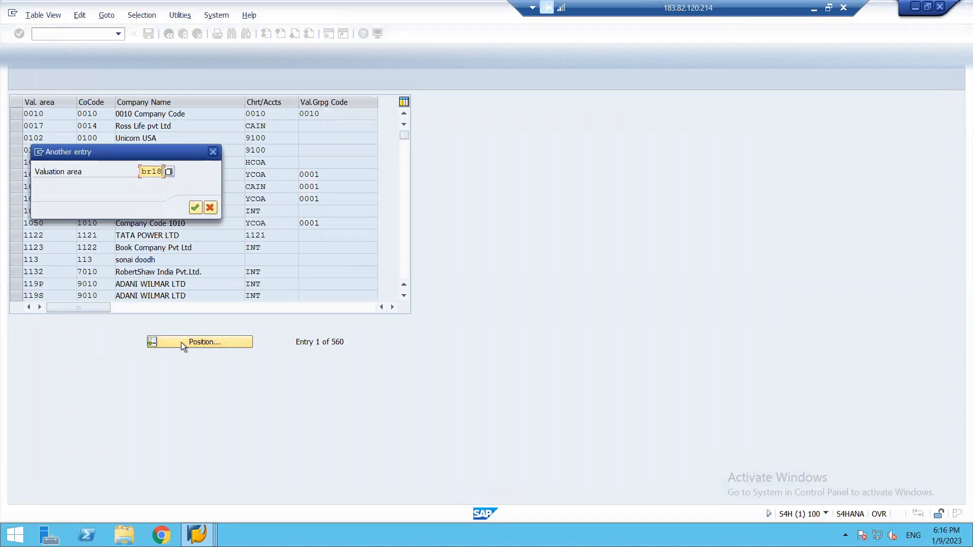
{"action": "key", "text": "Return"}
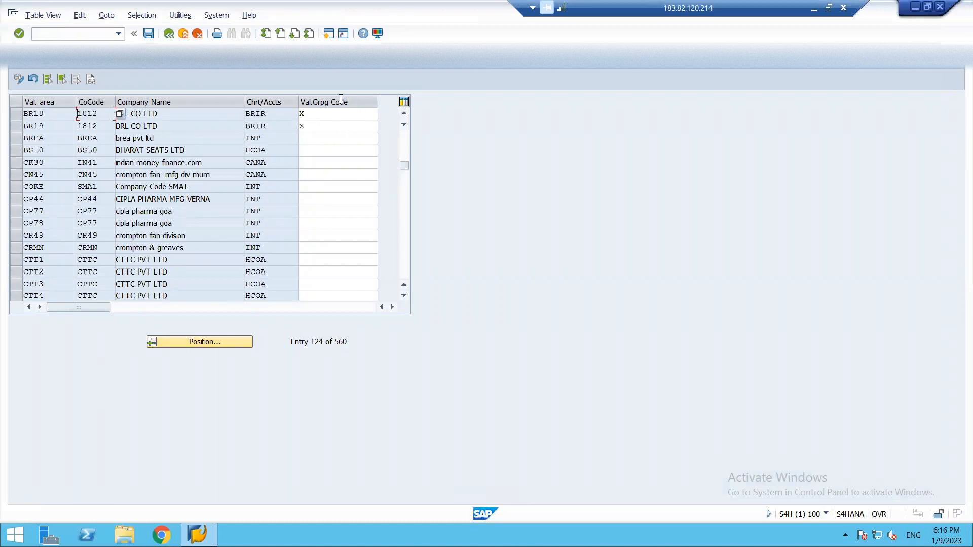
{"action": "left_click", "coordinate": [313, 115]}
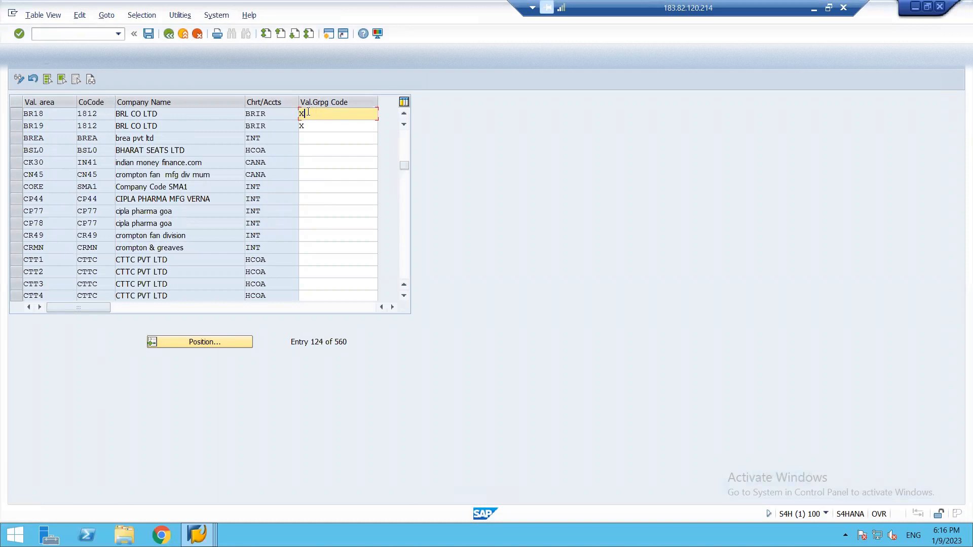
{"action": "key", "text": "shift+Tab"}
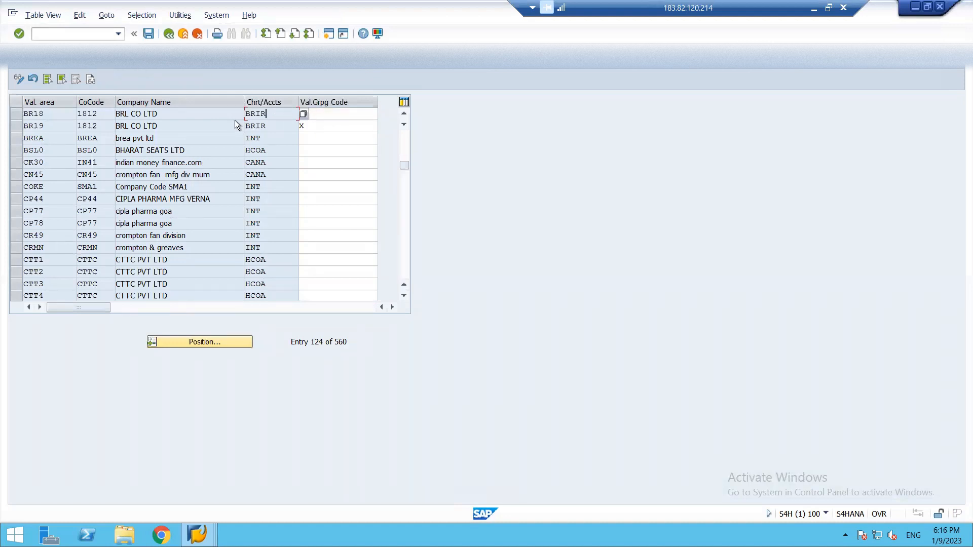
{"action": "key", "text": "F3"}
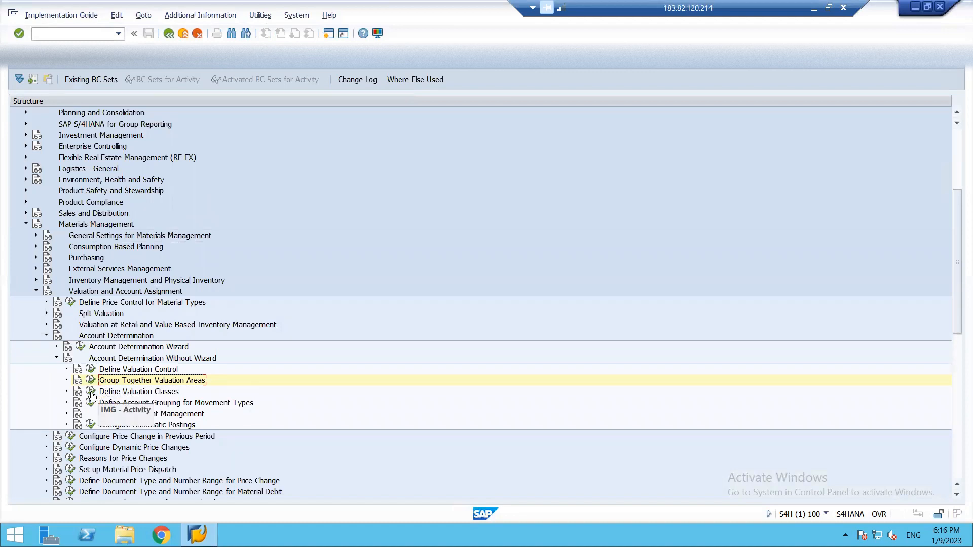
Step: Open the Valuation Class list in Define Valuation Classes, and view the blank new entries table before returning to the list
{"action": "left_click", "coordinate": [91, 392]}
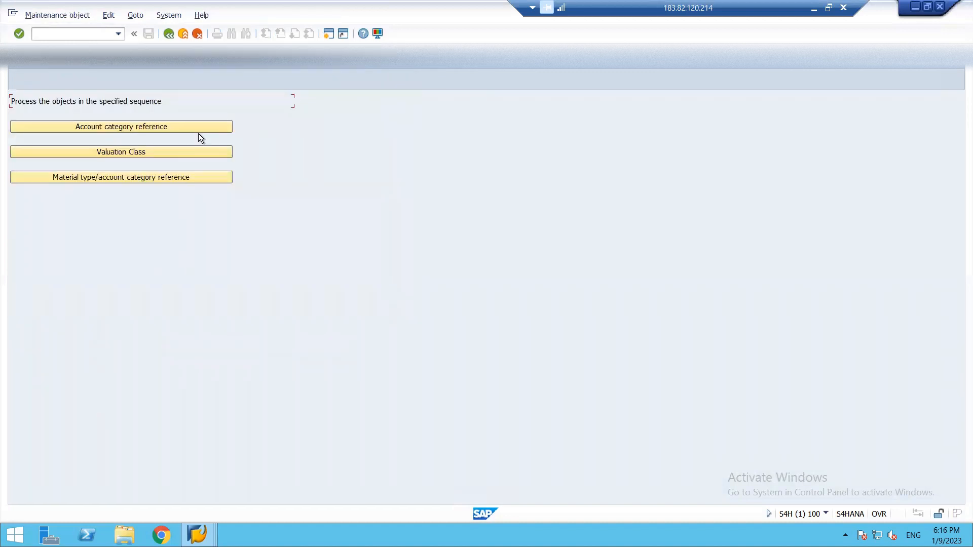
{"action": "left_click", "coordinate": [150, 152]}
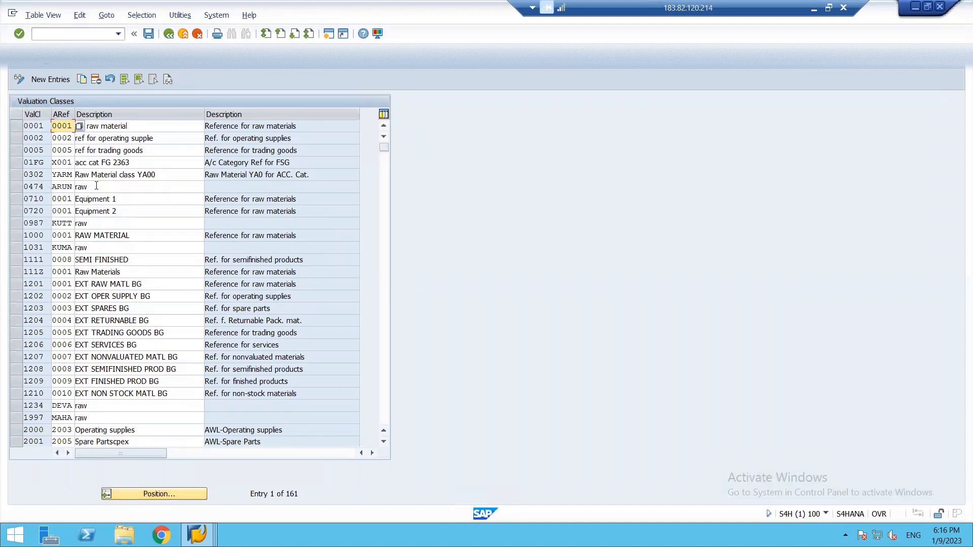
{"action": "left_click", "coordinate": [60, 80]}
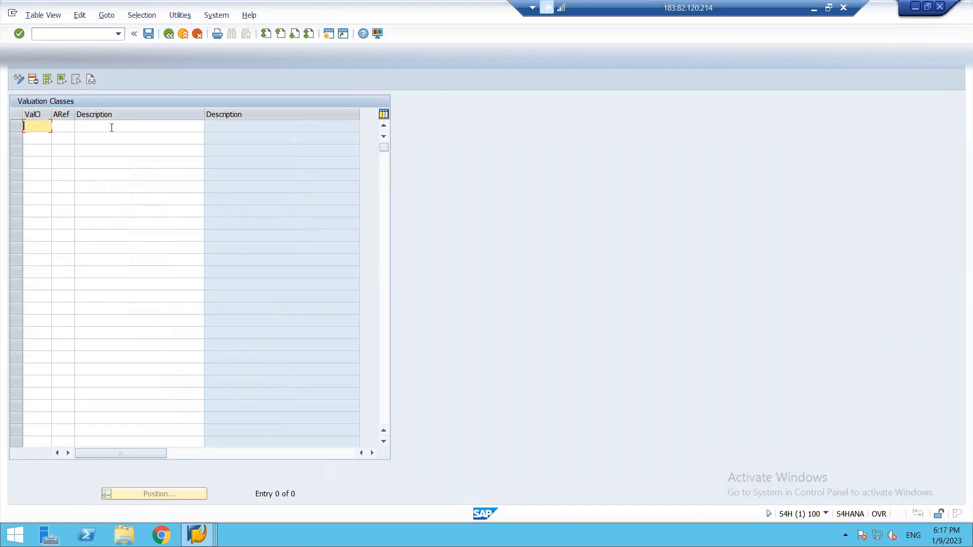
{"action": "key", "text": "F3"}
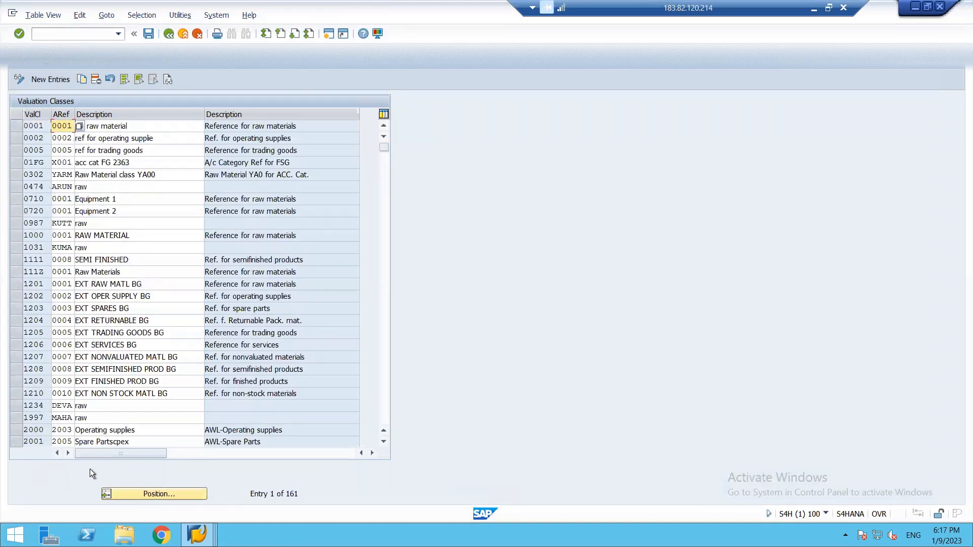
Step: Find valuation class 3100 in the Valuation Classes list and select its row
{"action": "left_click", "coordinate": [162, 494]}
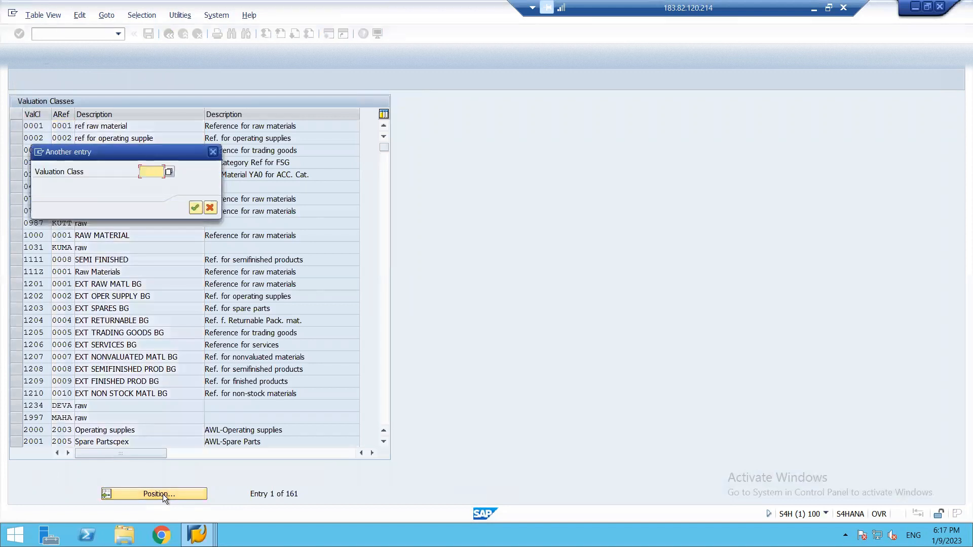
{"action": "type", "text": "3100"}
{"action": "key", "text": "Return"}
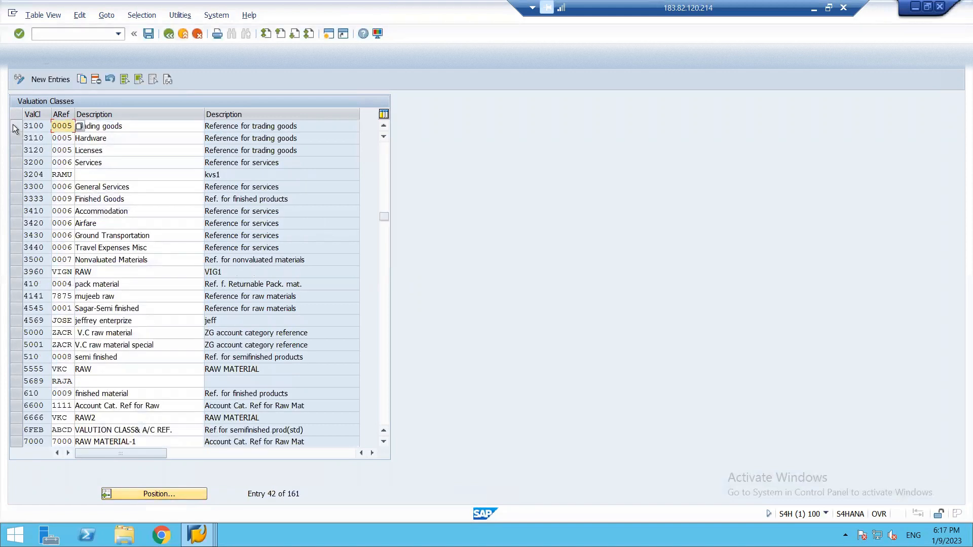
{"action": "left_click", "coordinate": [14, 125]}
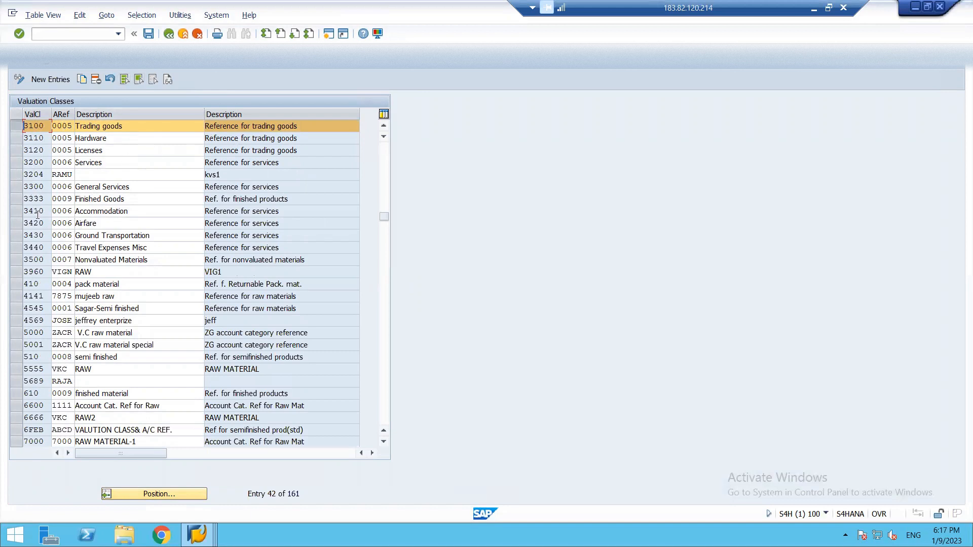
Step: Decline to cancel editing, return from the valuation classes to the customizing tree, and collapse Valuation and Account Assignment
{"action": "left_click", "coordinate": [51, 80]}
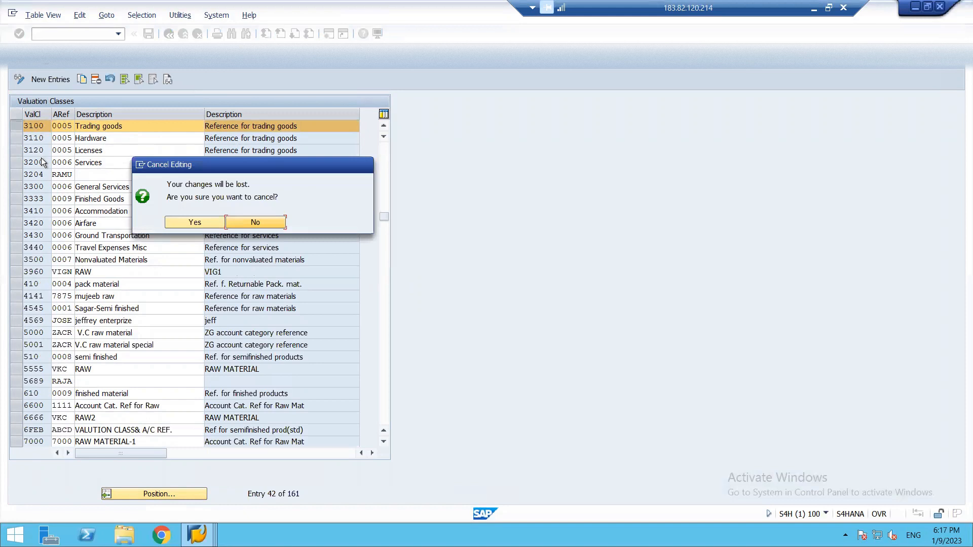
{"action": "left_click", "coordinate": [258, 222]}
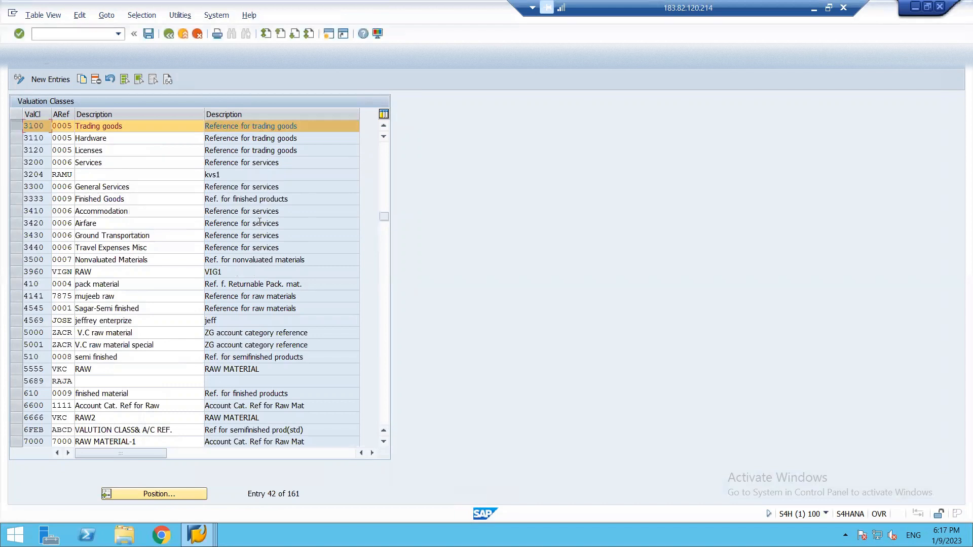
{"action": "key", "text": "F3"}
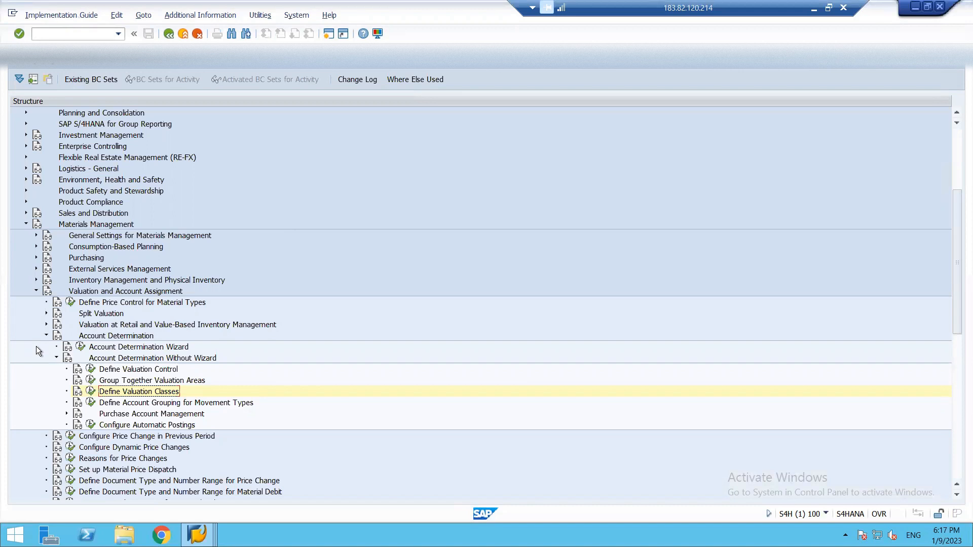
{"action": "left_click", "coordinate": [36, 291]}
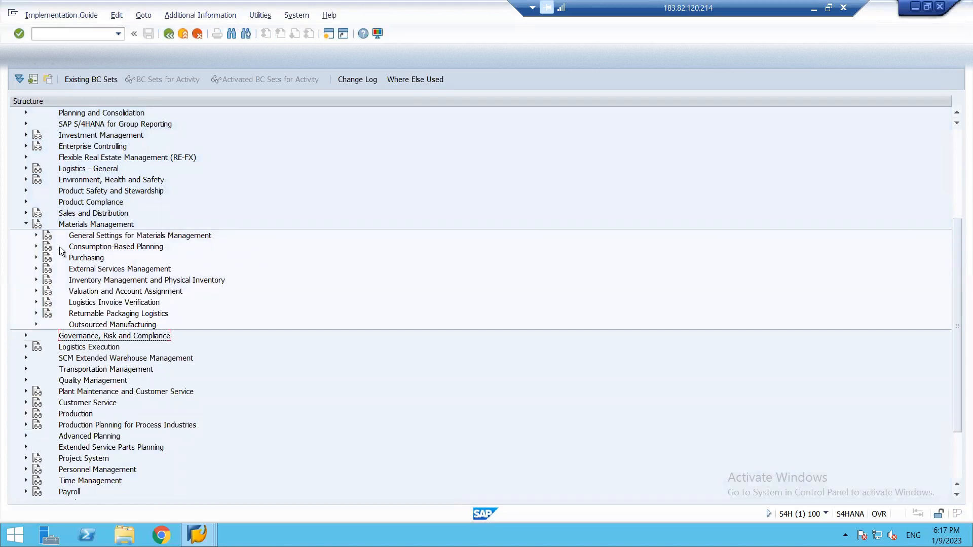
Step: Open Set Tolerance Limits under Inventory Management and Physical Inventory, Goods Receipt, and locate the entries of company code 1812
{"action": "left_click", "coordinate": [36, 280]}
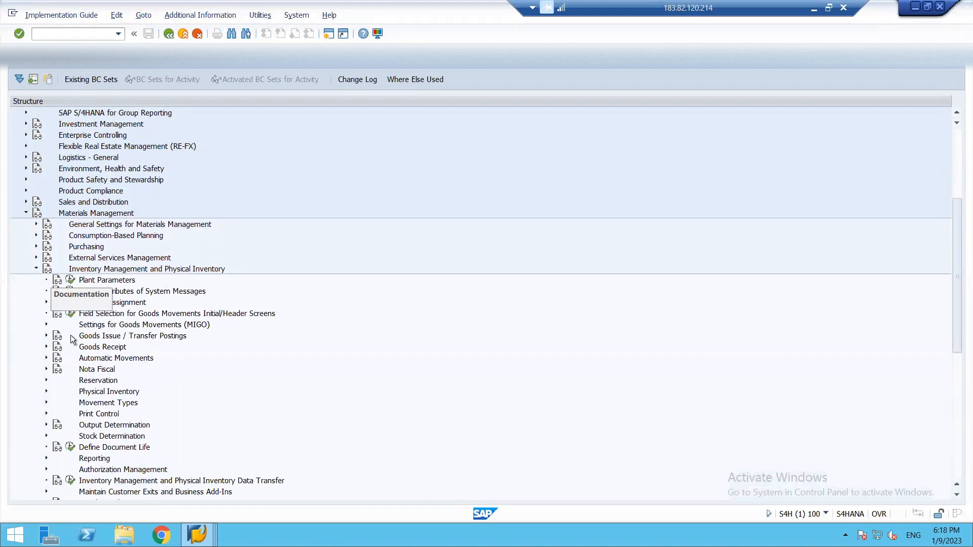
{"action": "left_click", "coordinate": [46, 347]}
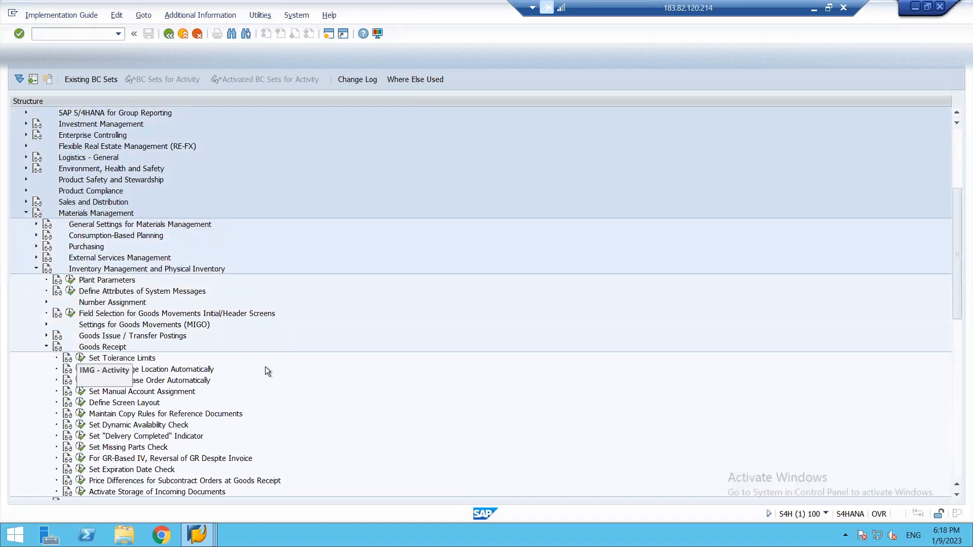
{"action": "left_click", "coordinate": [81, 357]}
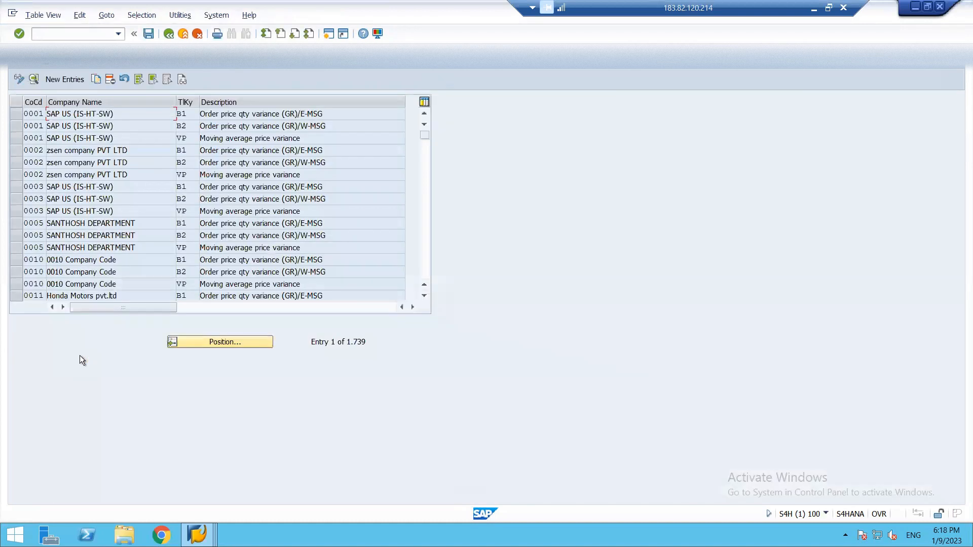
{"action": "left_click", "coordinate": [199, 345]}
{"action": "type", "text": "1812"}
{"action": "key", "text": "Return"}
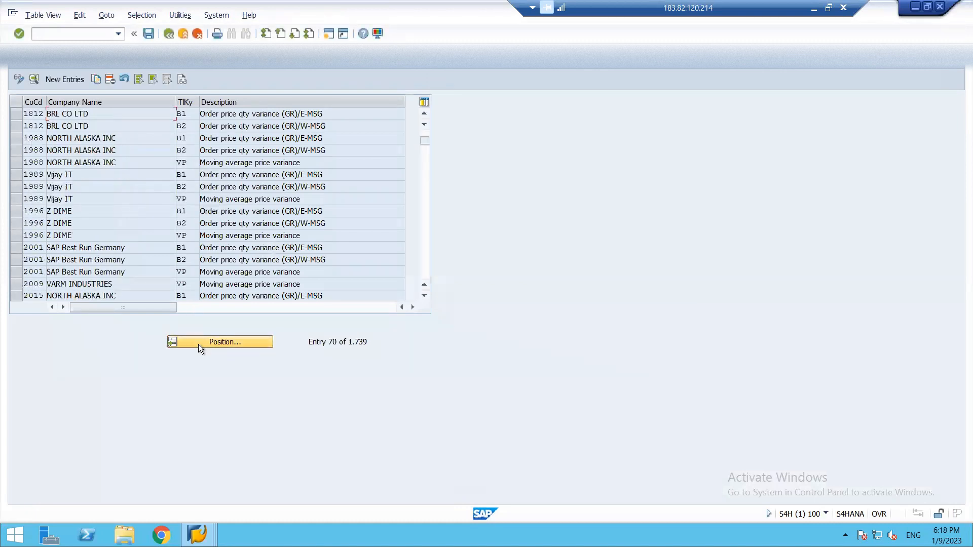
Step: View the B1 tolerance key details of company code 1812 and return to the customizing tree
{"action": "left_click", "coordinate": [22, 118]}
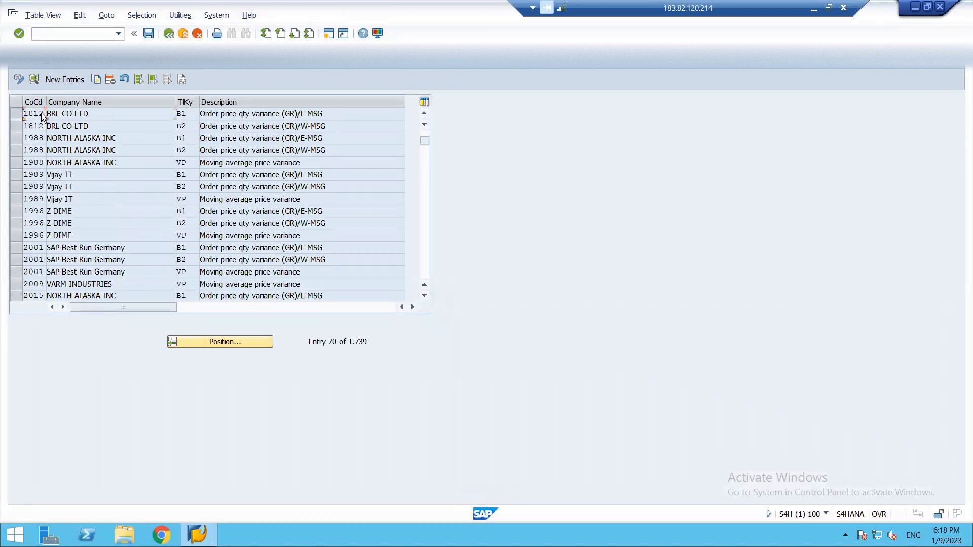
{"action": "double_click", "coordinate": [69, 114]}
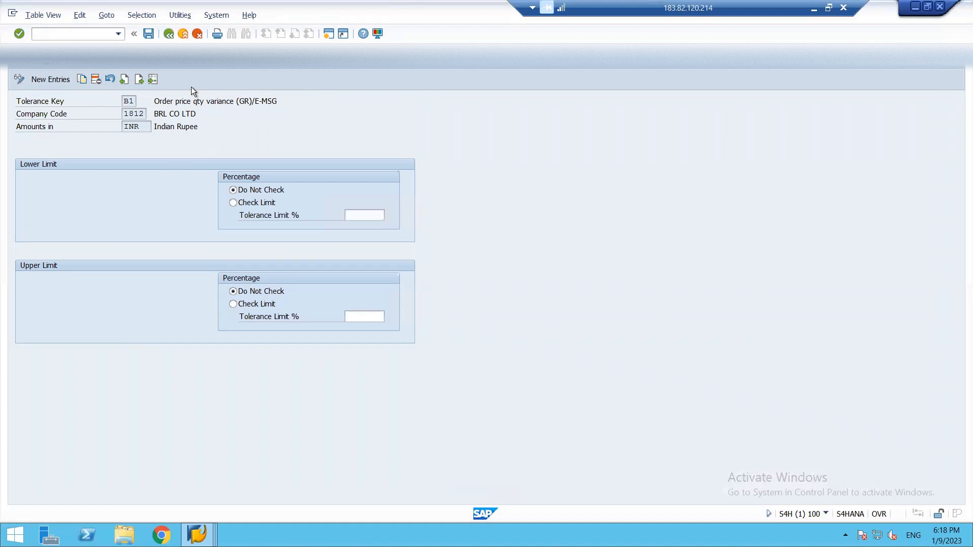
{"action": "key", "text": "F3"}
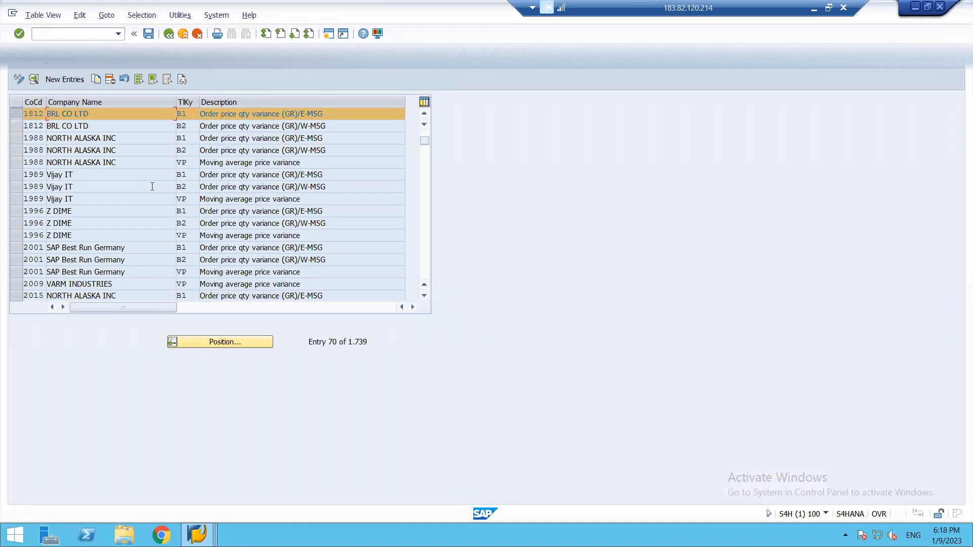
{"action": "key", "text": "F3"}
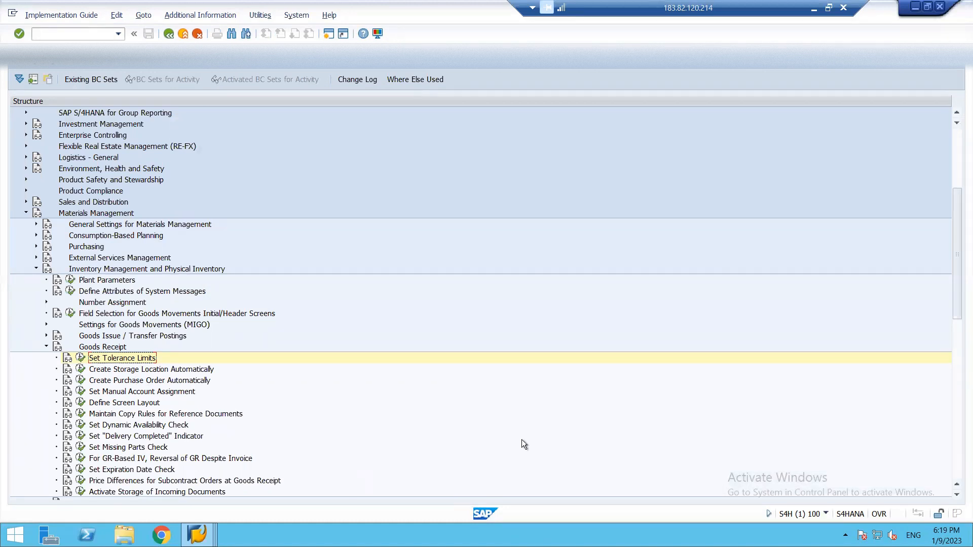
Step: Open Set Tolerance Limits for Price Variance under Materials Management, Purchasing, Purchase Order
{"action": "left_click", "coordinate": [956, 495]}
{"action": "left_click", "coordinate": [957, 495]}
{"action": "left_click", "coordinate": [957, 495]}
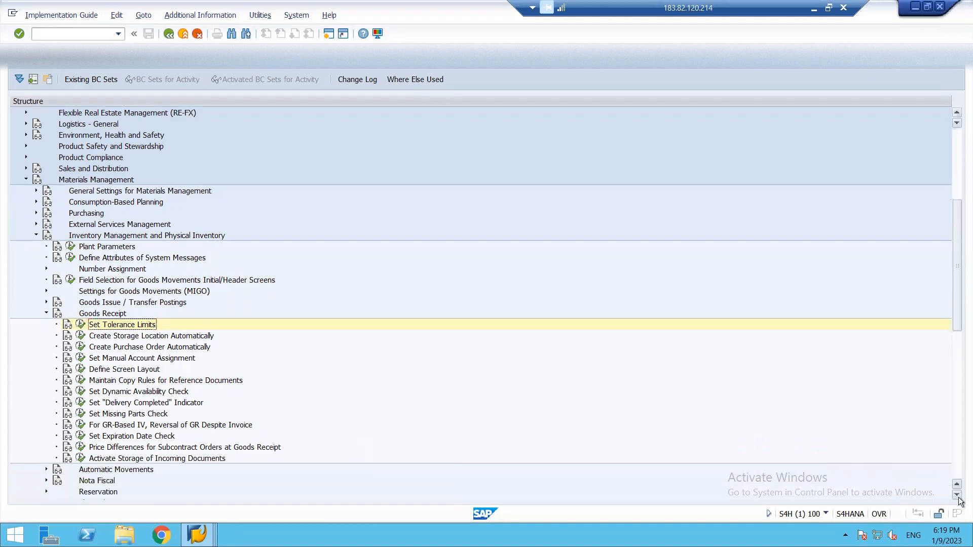
{"action": "left_click", "coordinate": [957, 496]}
{"action": "left_click", "coordinate": [957, 495]}
{"action": "left_click", "coordinate": [957, 495]}
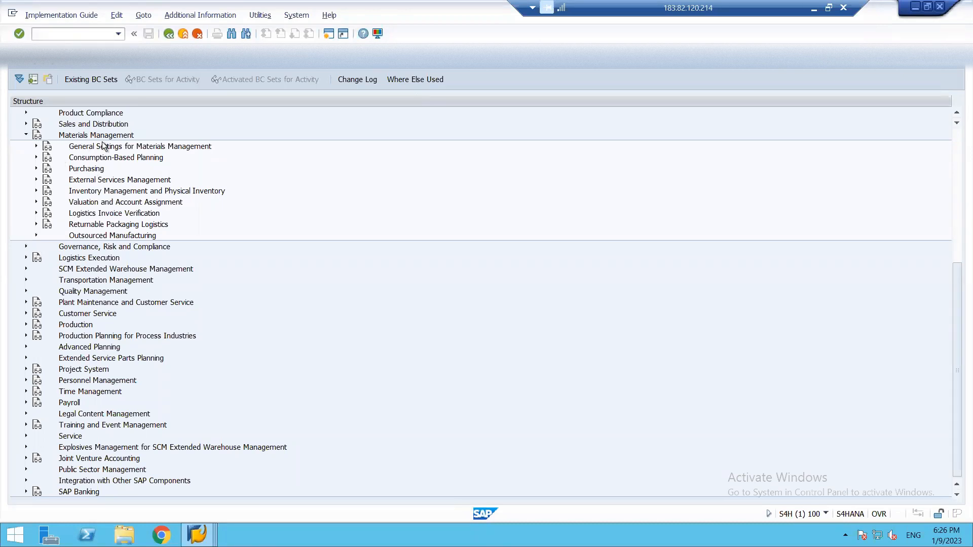
{"action": "left_click", "coordinate": [36, 169]}
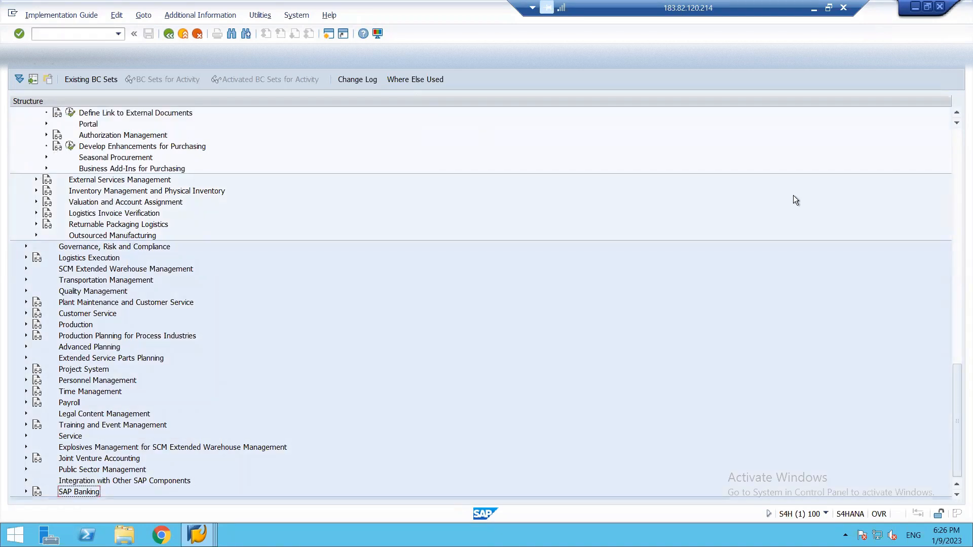
{"action": "left_click", "coordinate": [956, 113]}
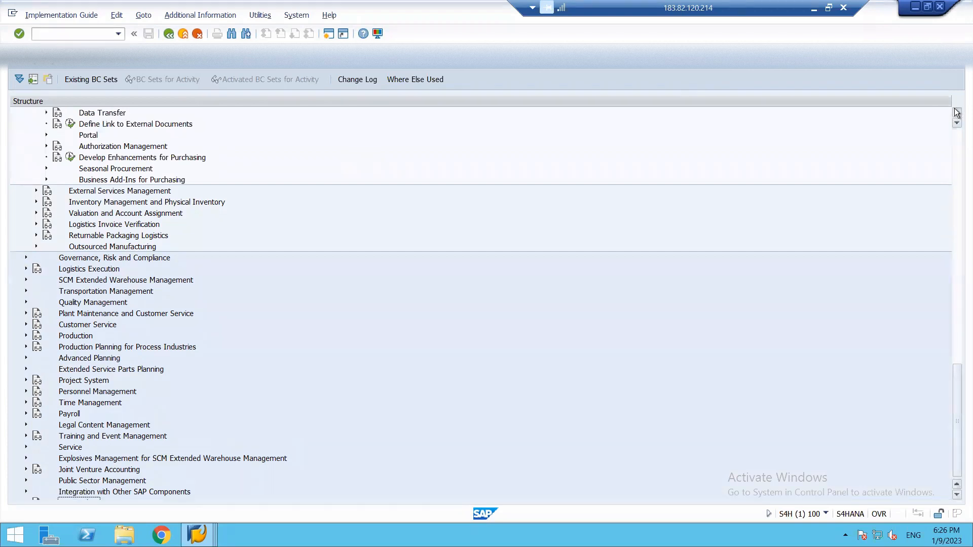
{"action": "left_click", "coordinate": [956, 113]}
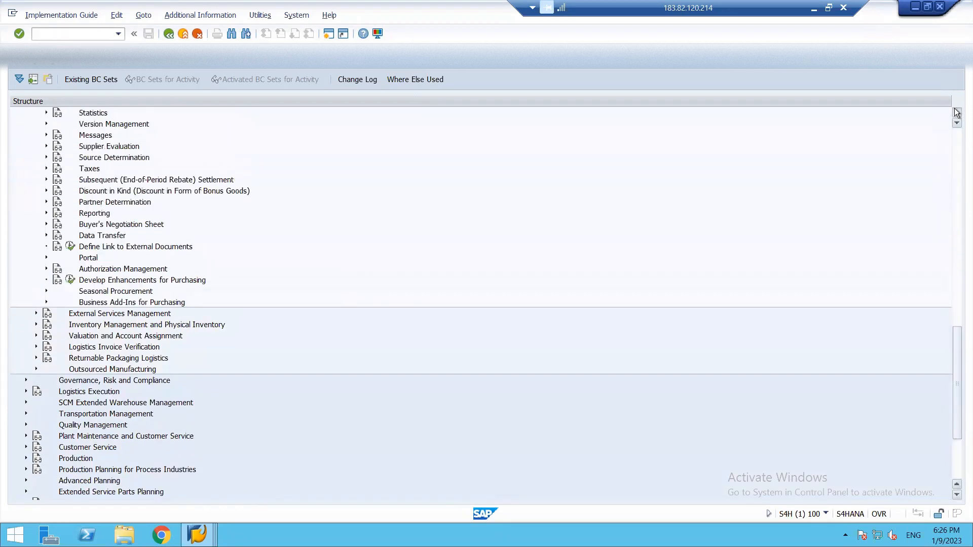
{"action": "left_click", "coordinate": [956, 113]}
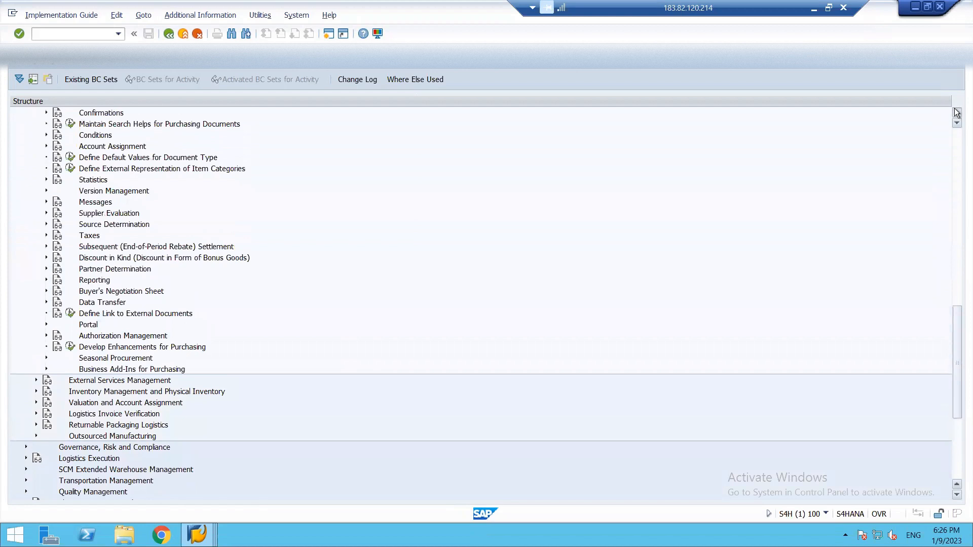
{"action": "left_click", "coordinate": [956, 113]}
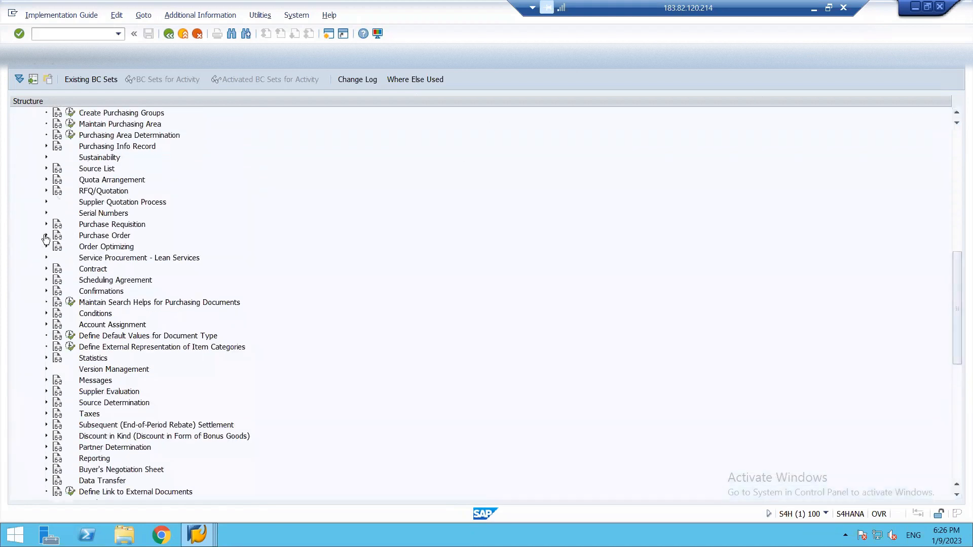
{"action": "left_click", "coordinate": [46, 236]}
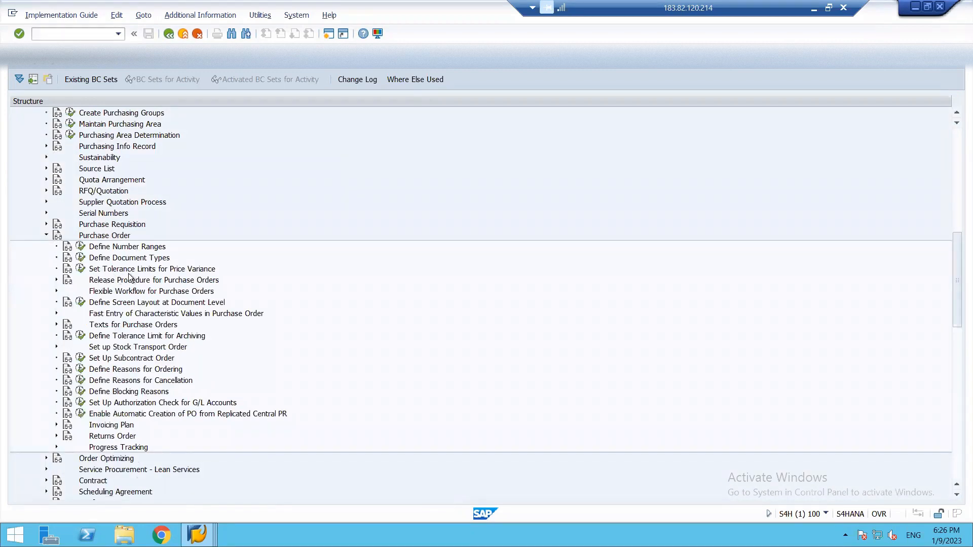
{"action": "left_click", "coordinate": [81, 269]}
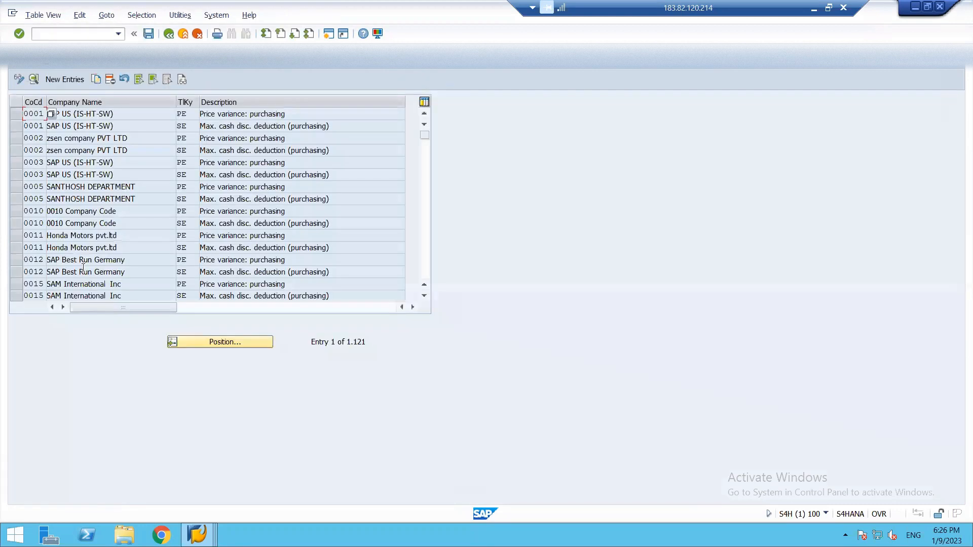
Step: Find company code 1812 in the price variance list, view its PE tolerance key details, and go back to the list
{"action": "left_click", "coordinate": [198, 342]}
{"action": "type", "text": "1812"}
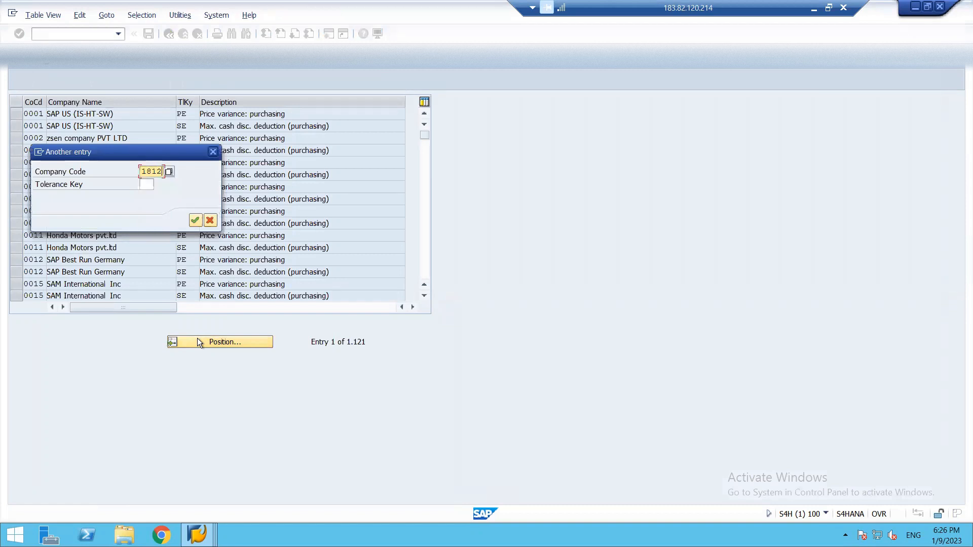
{"action": "key", "text": "Return"}
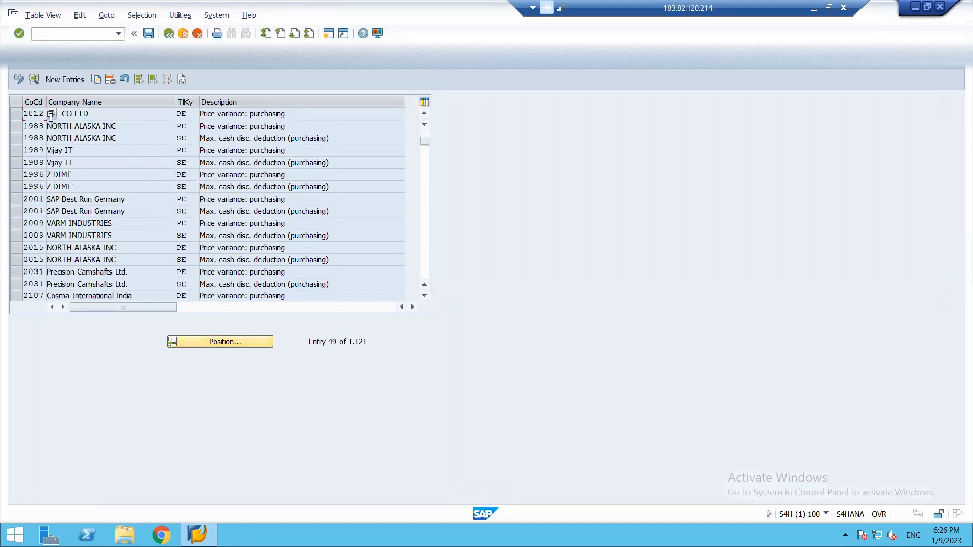
{"action": "left_click", "coordinate": [16, 114]}
{"action": "double_click", "coordinate": [59, 113]}
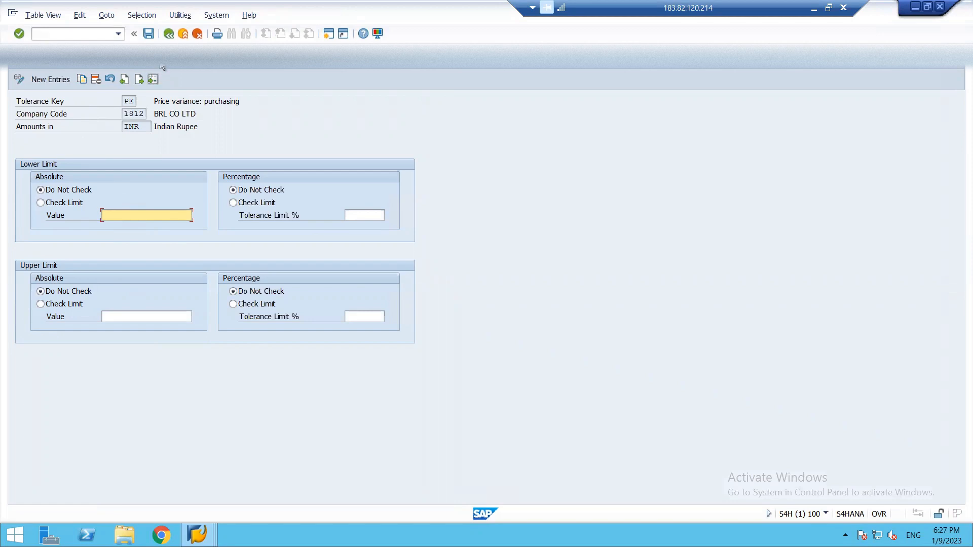
{"action": "left_click", "coordinate": [168, 34]}
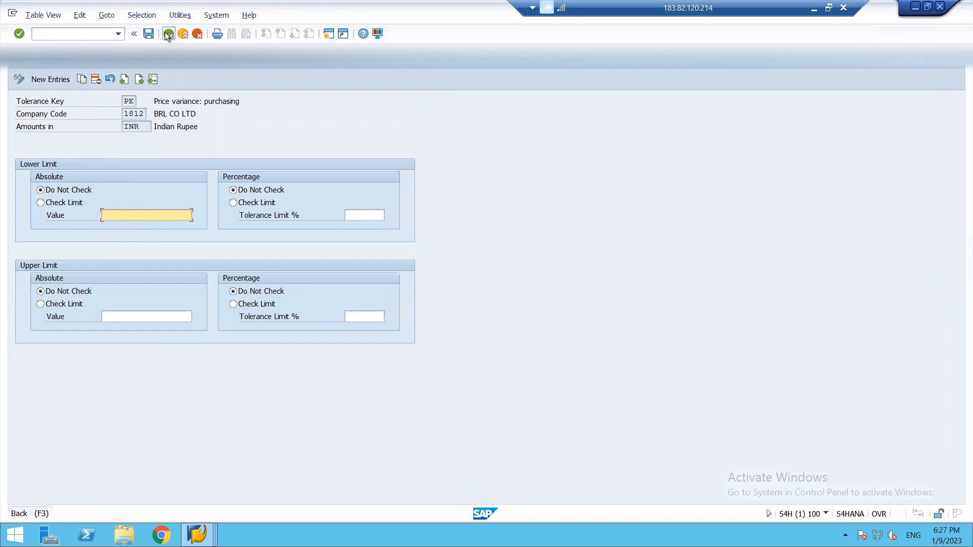
Step: View the blank new tolerance entry form, cancel it without entering values, and return to the customizing tree
{"action": "left_click", "coordinate": [64, 80]}
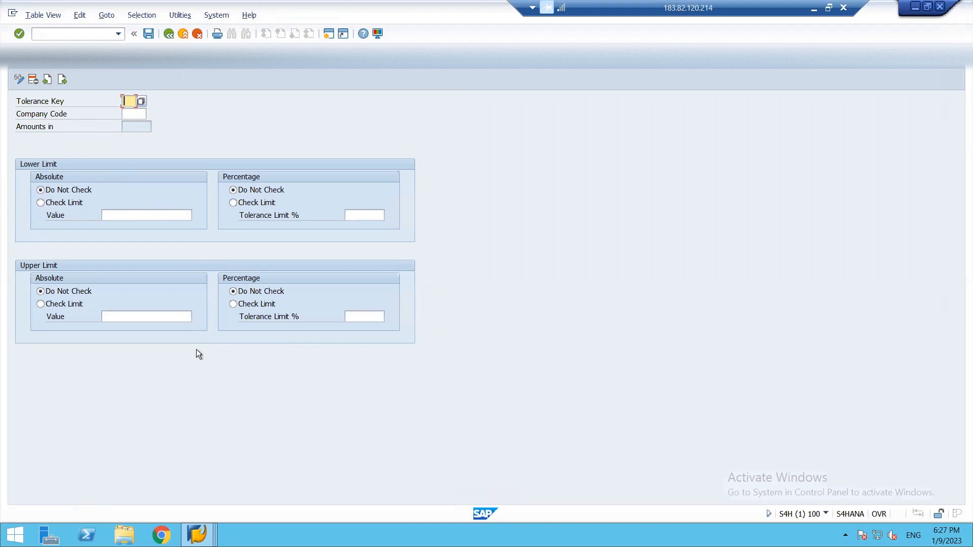
{"action": "key", "text": "F12"}
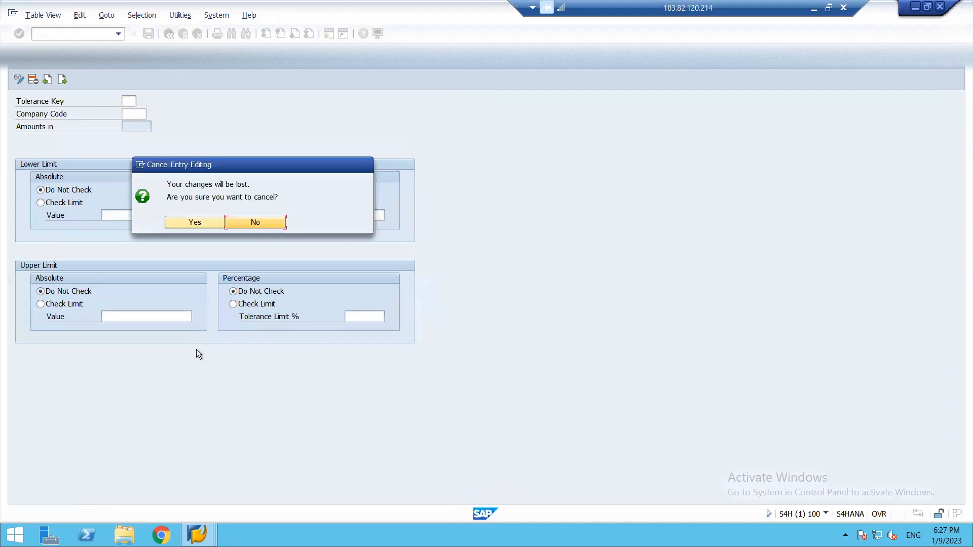
{"action": "left_click", "coordinate": [254, 227]}
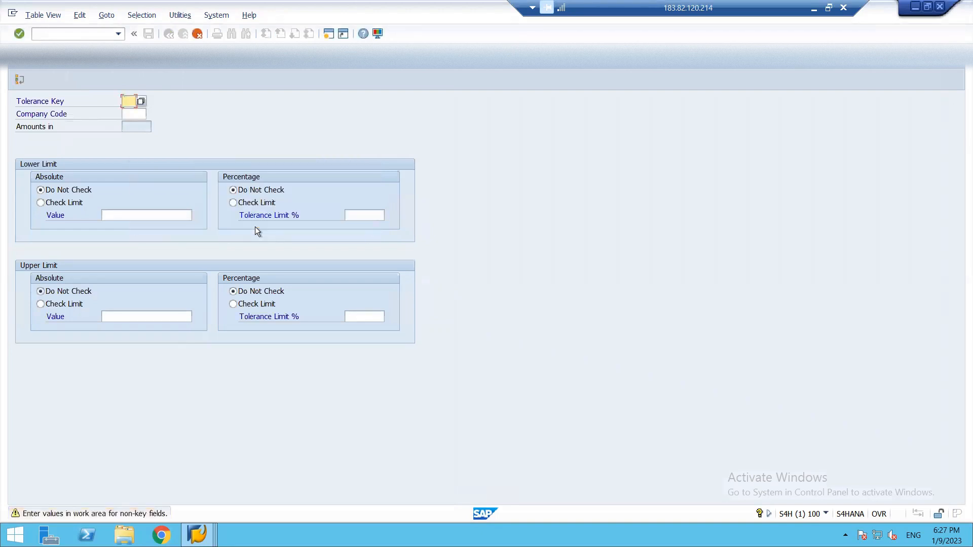
{"action": "key", "text": "F12"}
{"action": "left_click", "coordinate": [207, 224]}
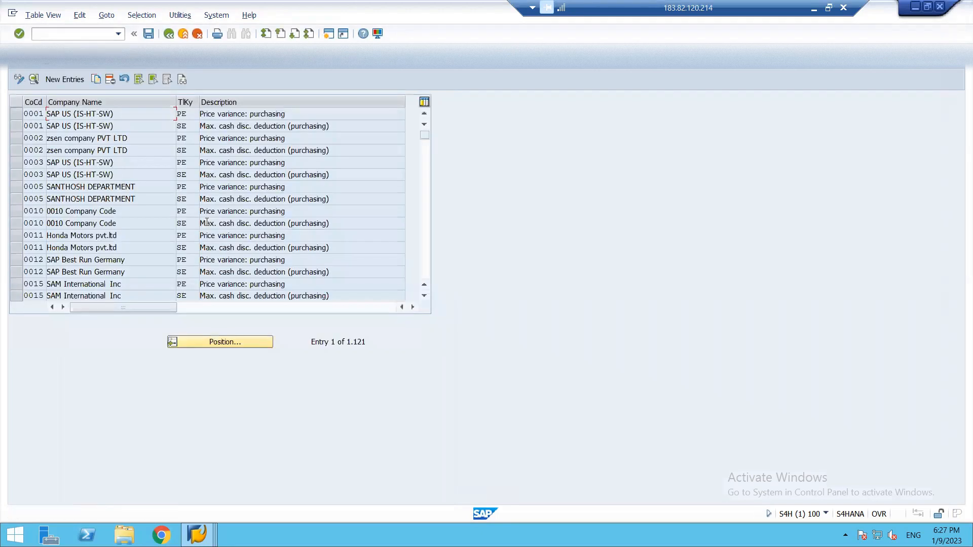
{"action": "key", "text": "F3"}
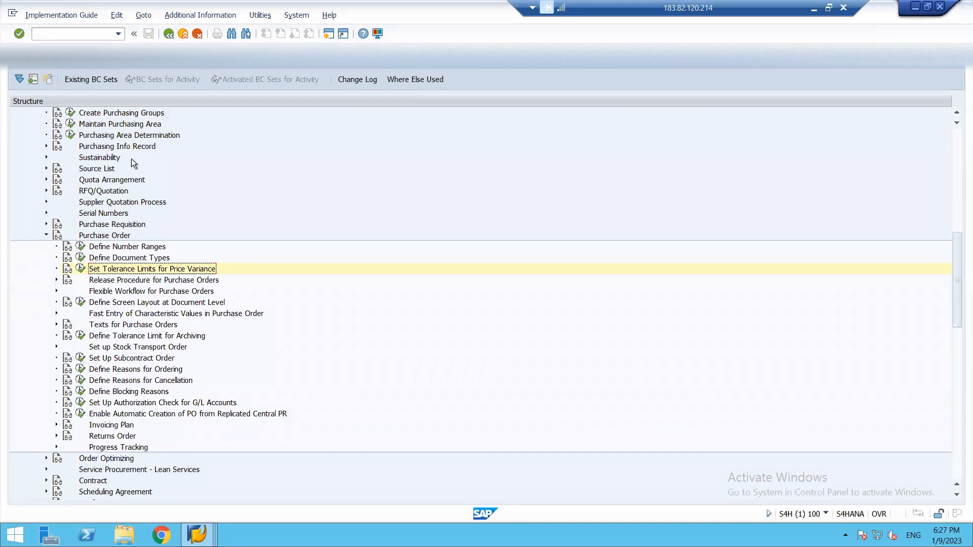
Step: Collapse the Purchase Order and Purchasing nodes in the customizing tree
{"action": "left_click", "coordinate": [46, 235]}
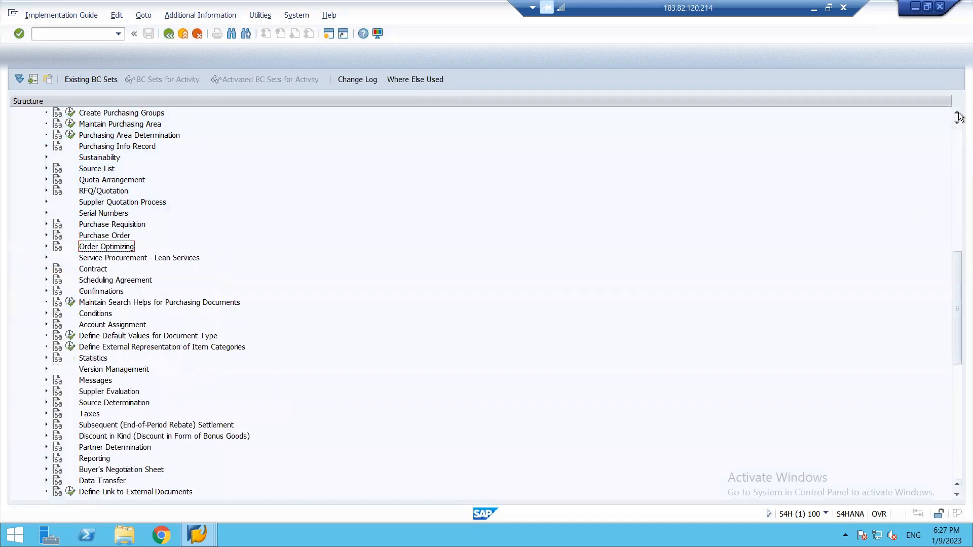
{"action": "scroll", "coordinate": [959, 116], "scroll_direction": "up", "scroll_amount": 4}
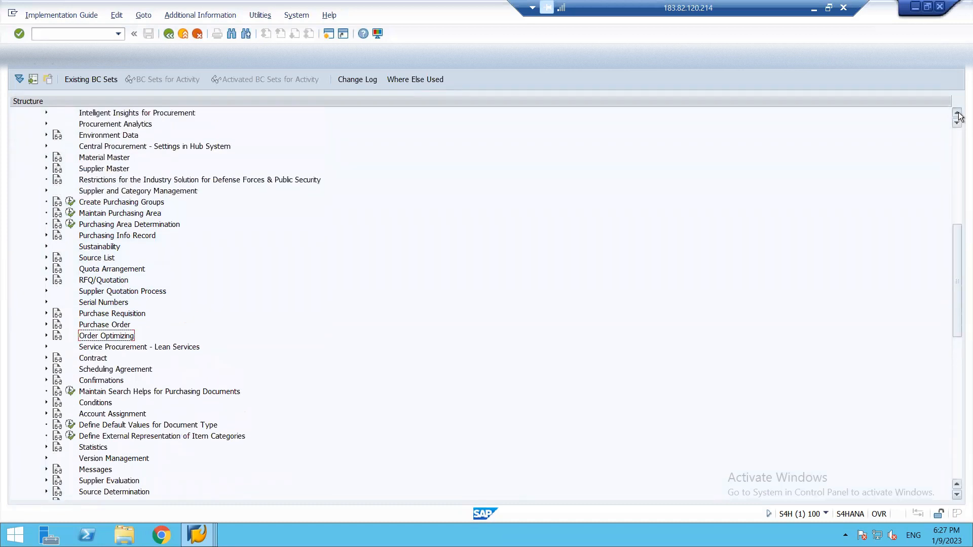
{"action": "scroll", "coordinate": [959, 117], "scroll_direction": "up", "scroll_amount": 1}
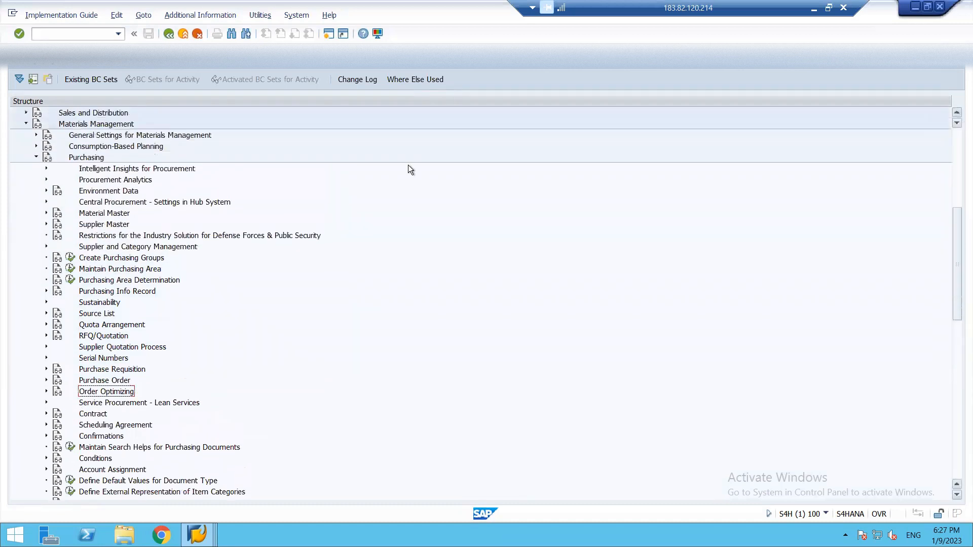
{"action": "left_click", "coordinate": [36, 158]}
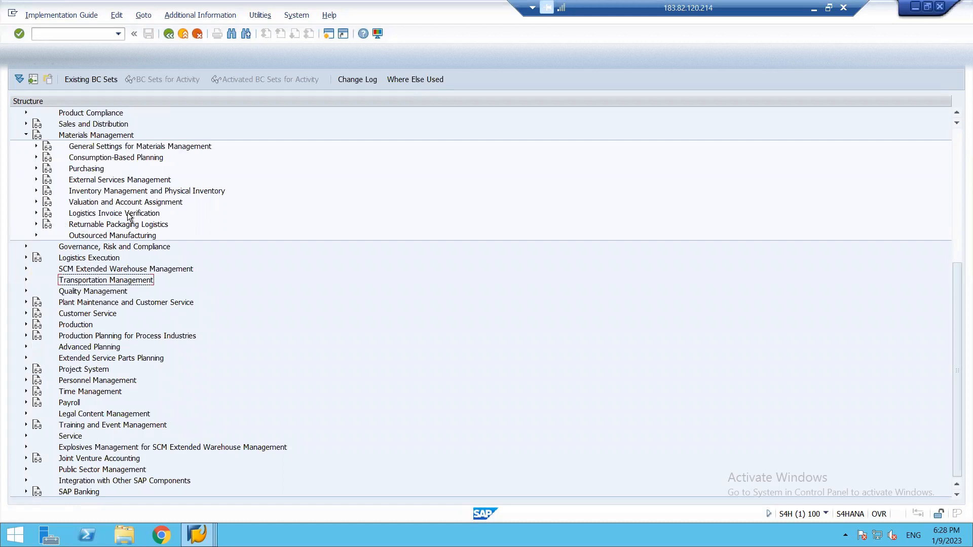
Step: Open Define Automatic Status Change under Logistics Invoice Verification, Invoice Verification in Background
{"action": "left_click", "coordinate": [36, 213]}
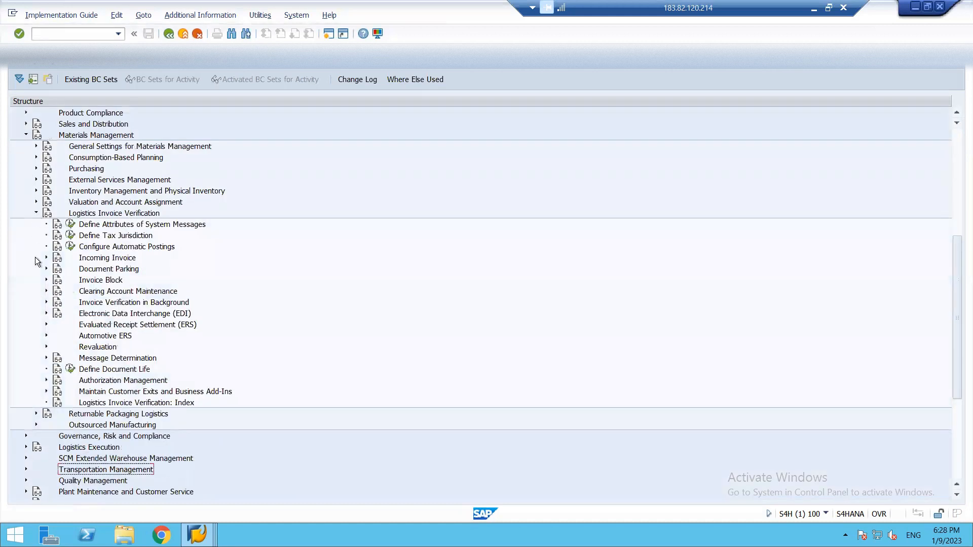
{"action": "left_click", "coordinate": [46, 303]}
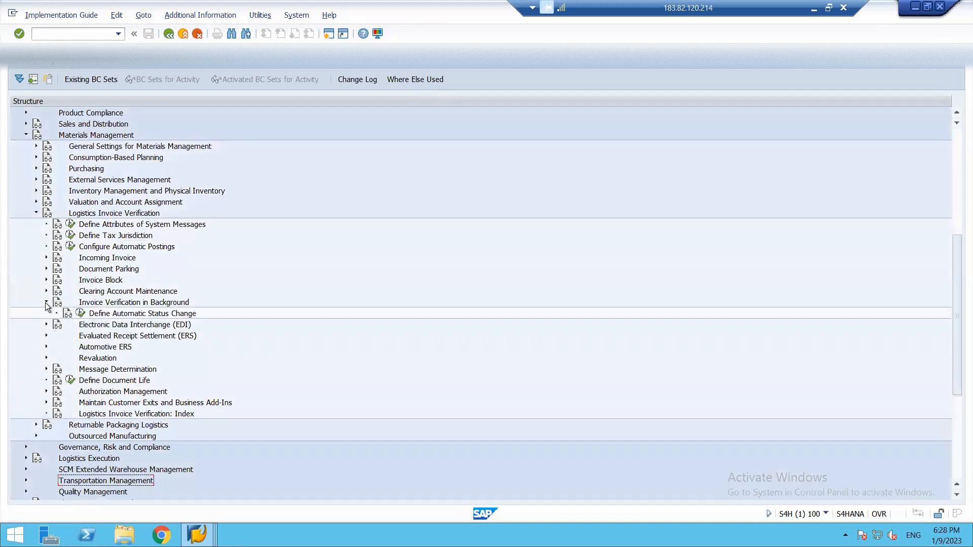
{"action": "left_click", "coordinate": [76, 314]}
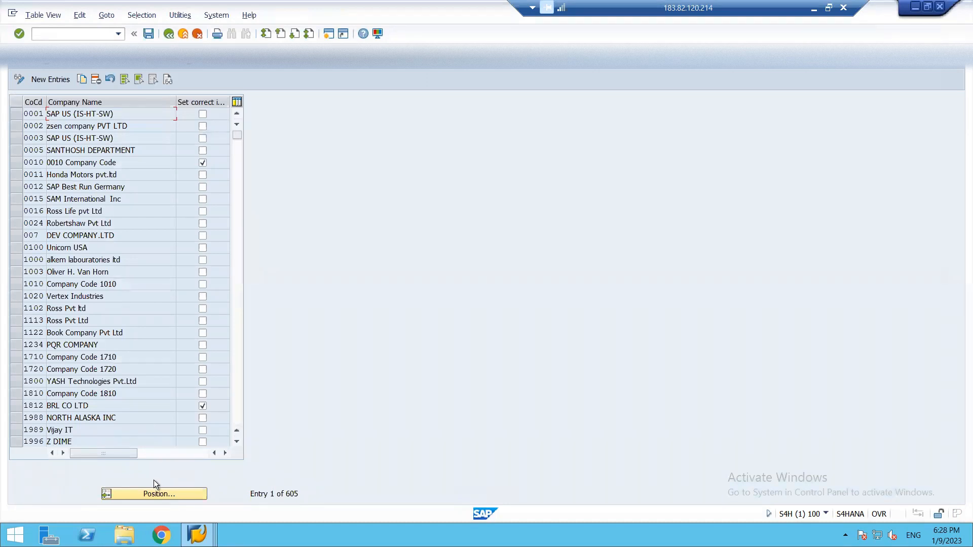
Step: Find company code 1812 in the automatic status change list and display the blank new entries table
{"action": "left_click", "coordinate": [144, 498]}
{"action": "type", "text": "1812"}
{"action": "key", "text": "Return"}
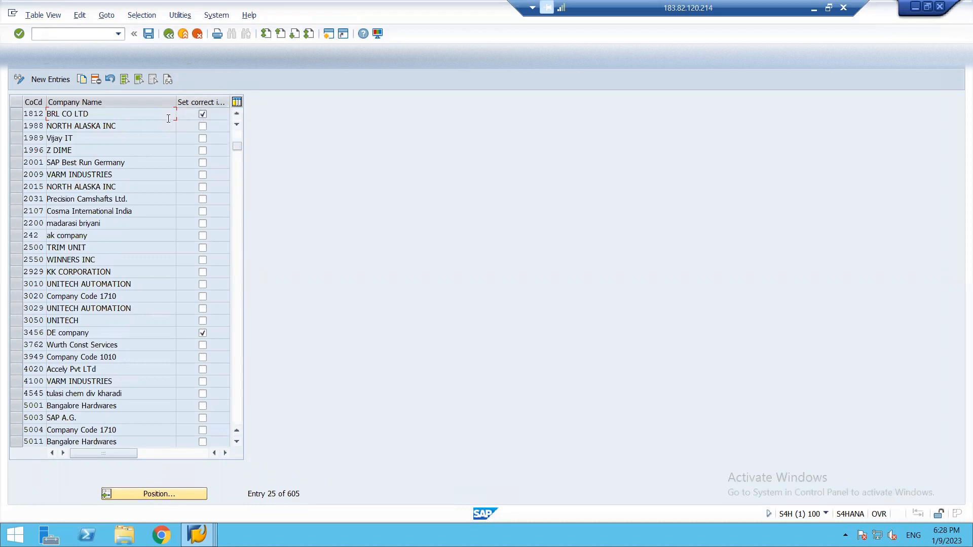
{"action": "left_click", "coordinate": [37, 78]}
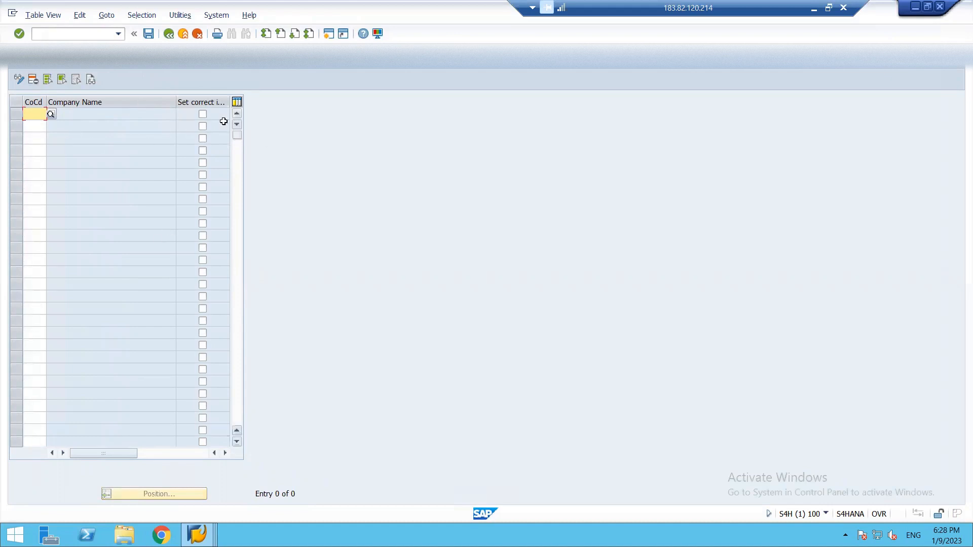
Step: Leave the automatic status change entries without adding any, and collapse the Logistics Invoice Verification node in the customizing tree
{"action": "key", "text": "F3"}
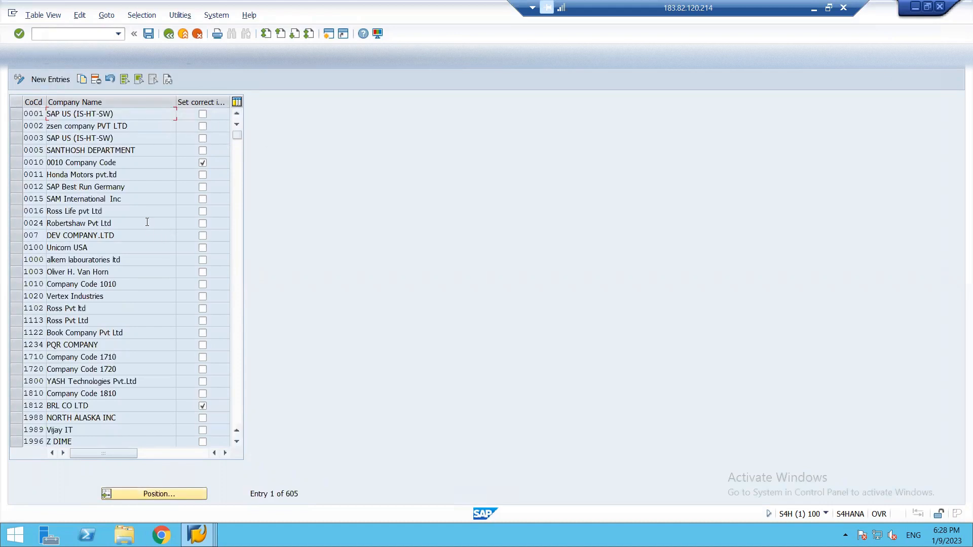
{"action": "key", "text": "F3"}
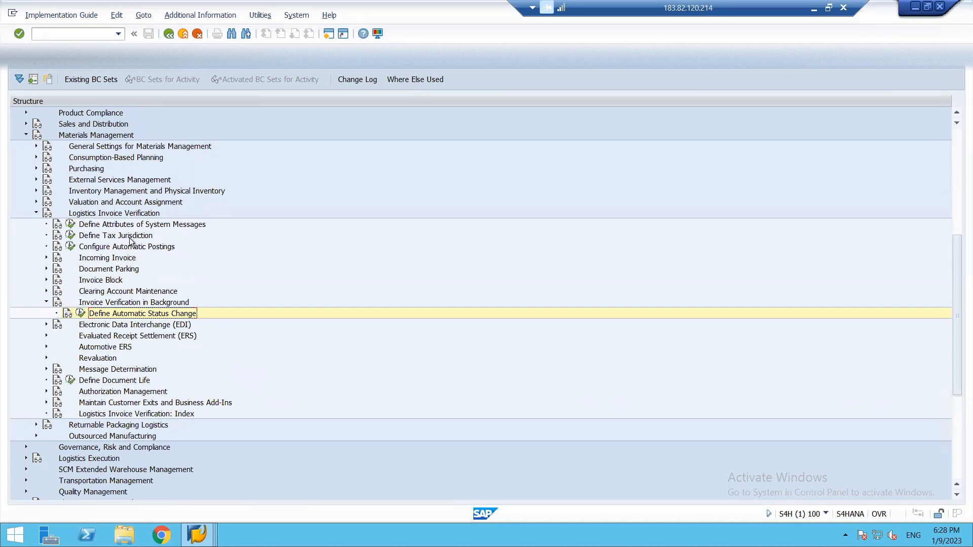
{"action": "left_click", "coordinate": [36, 213]}
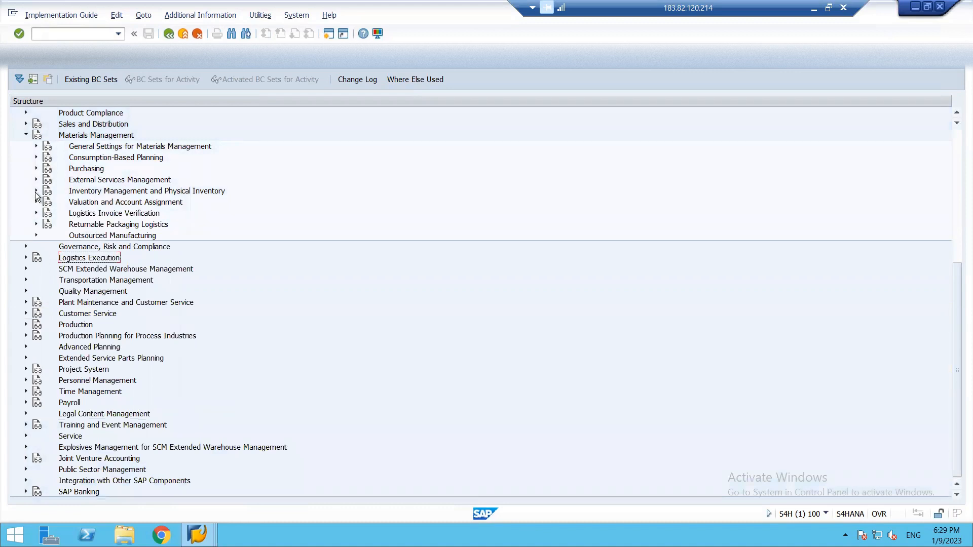
Step: Open Plant Parameters under Inventory Management and Physical Inventory and display the details of plant BR18
{"action": "left_click", "coordinate": [36, 191]}
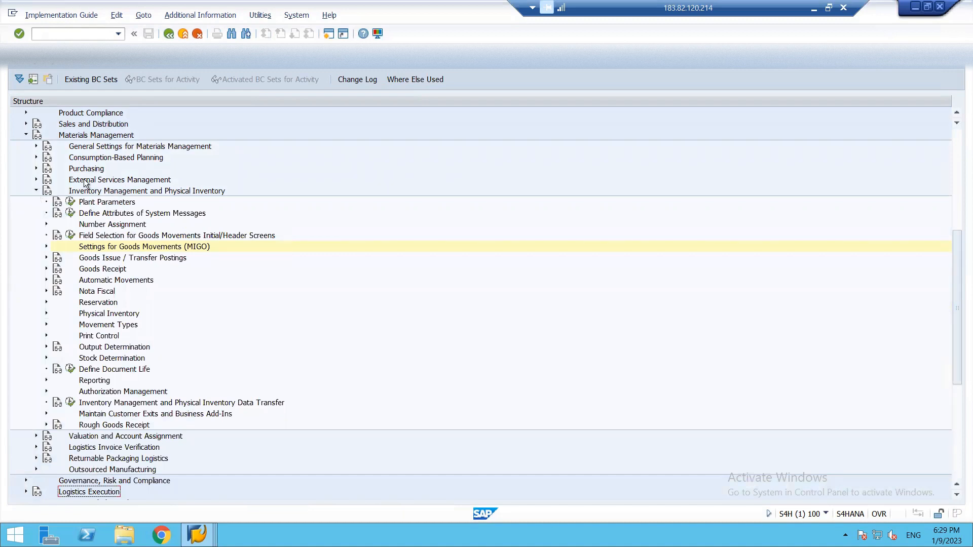
{"action": "left_click", "coordinate": [72, 203]}
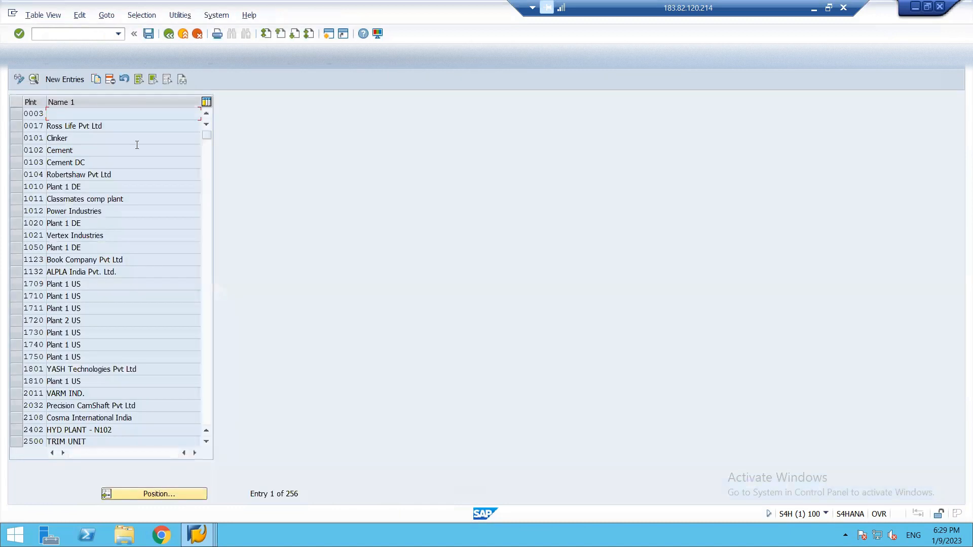
{"action": "left_click", "coordinate": [139, 493]}
{"action": "type", "text": "br18"}
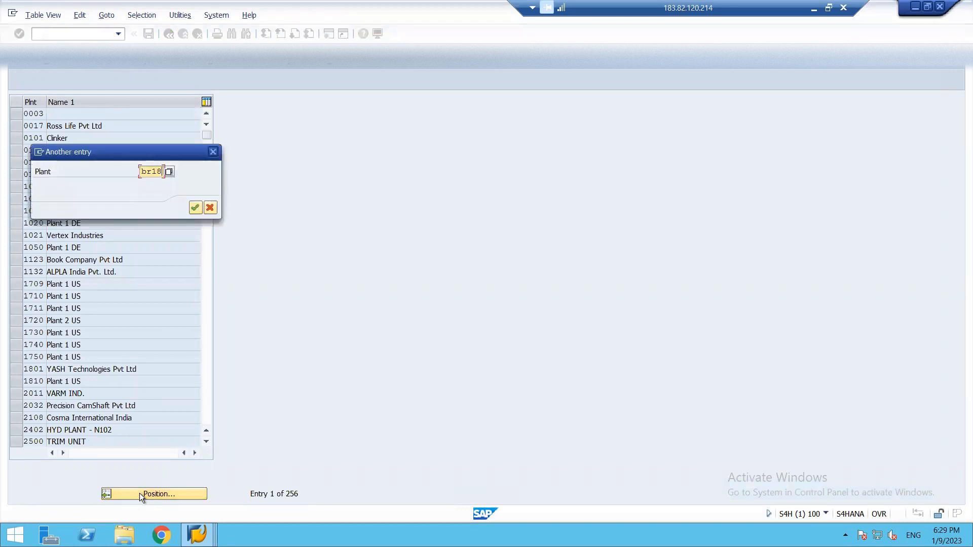
{"action": "key", "text": "Return"}
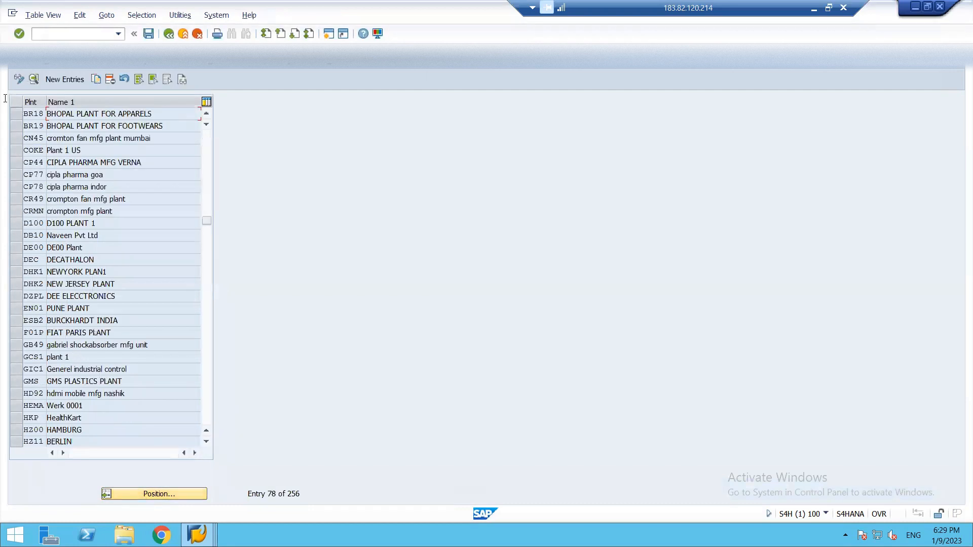
{"action": "left_click", "coordinate": [14, 112]}
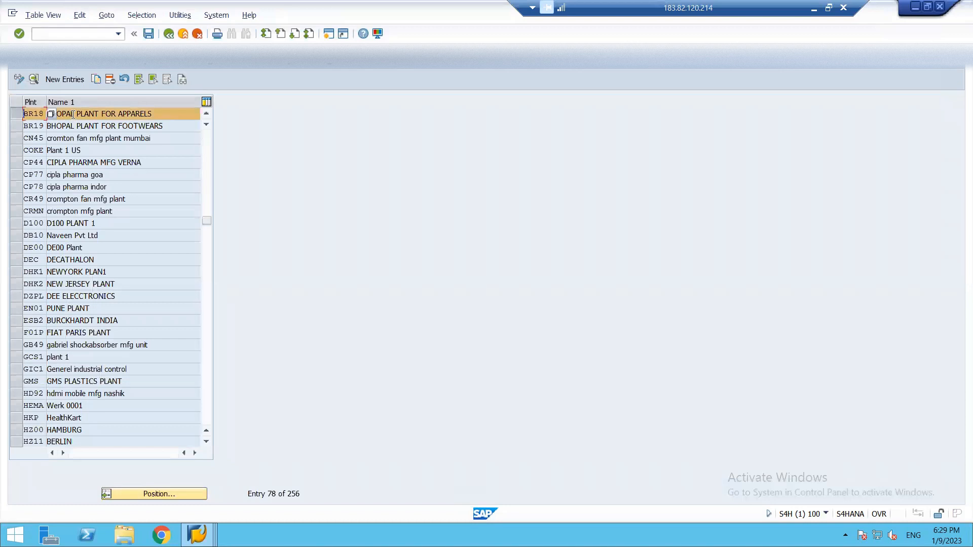
{"action": "double_click", "coordinate": [73, 114]}
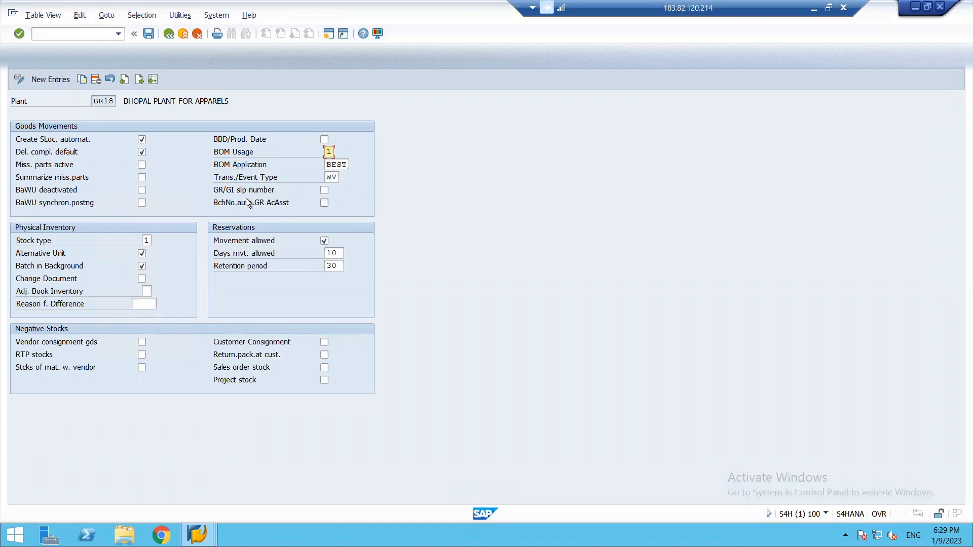
Step: Examine plant BR18's goods movement and reservation settings and the available physical inventory stock types, keeping type 1 Warehouse
{"action": "left_click", "coordinate": [338, 165]}
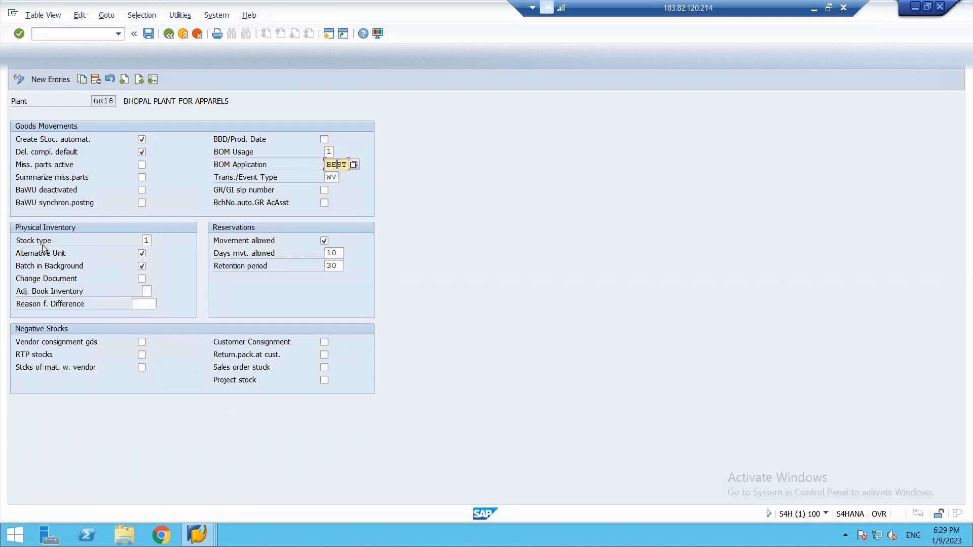
{"action": "left_click", "coordinate": [147, 241]}
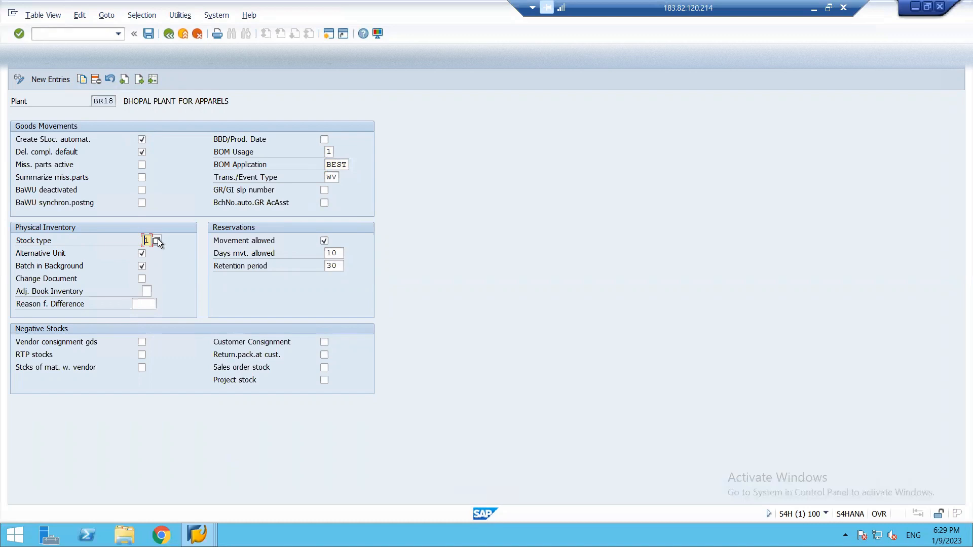
{"action": "left_click", "coordinate": [156, 240]}
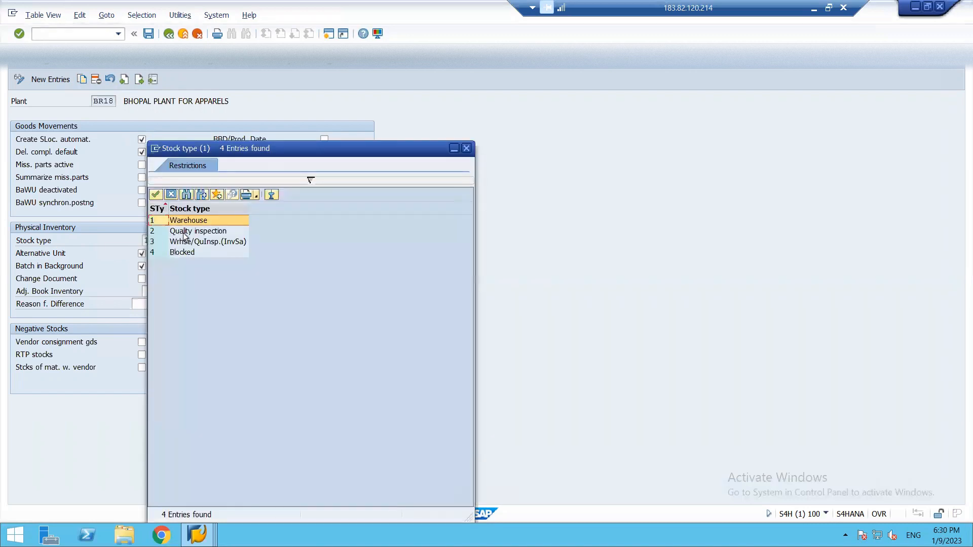
{"action": "key", "text": "Return"}
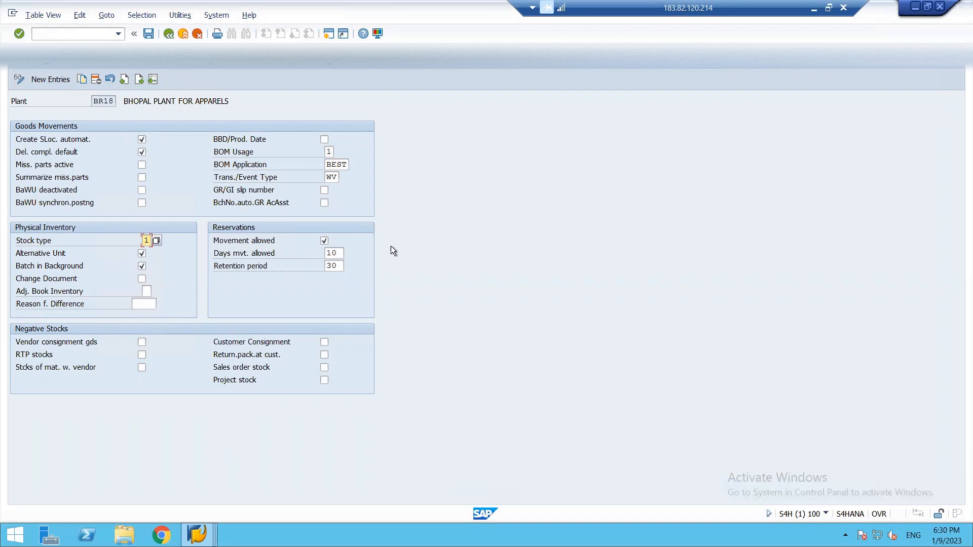
{"action": "left_click", "coordinate": [341, 252]}
Step: Return from the plant parameters to the customizing tree and collapse Inventory Management and Physical Inventory
{"action": "key", "text": "F3"}
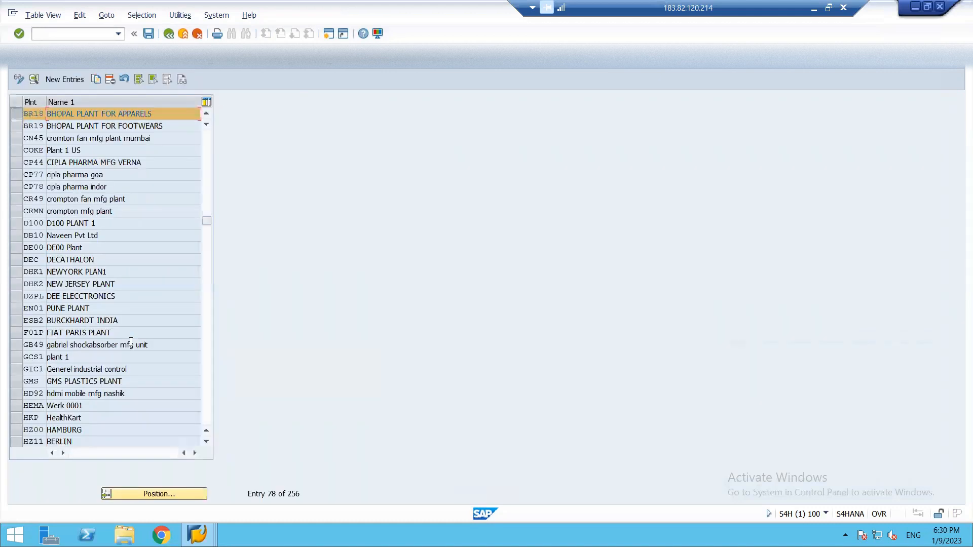
{"action": "key", "text": "F3"}
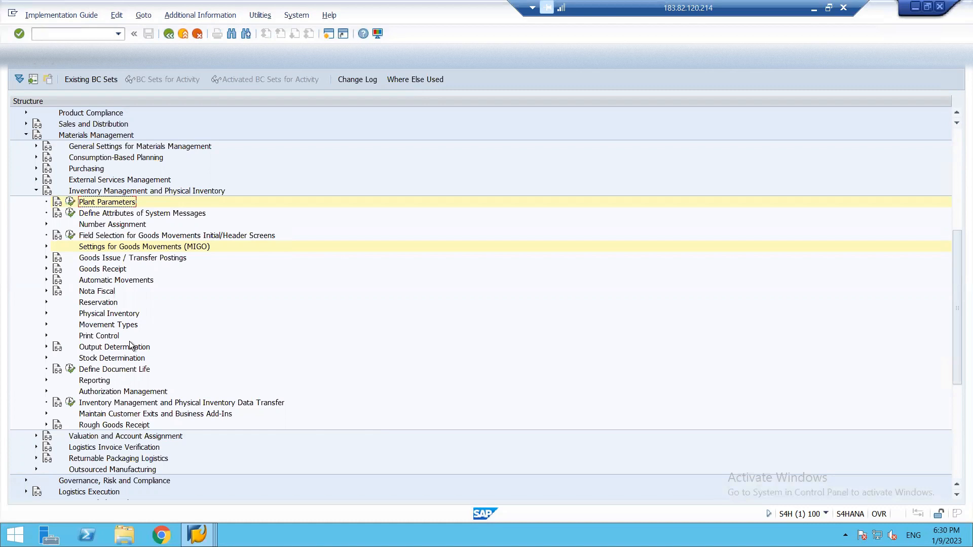
{"action": "left_click", "coordinate": [36, 191]}
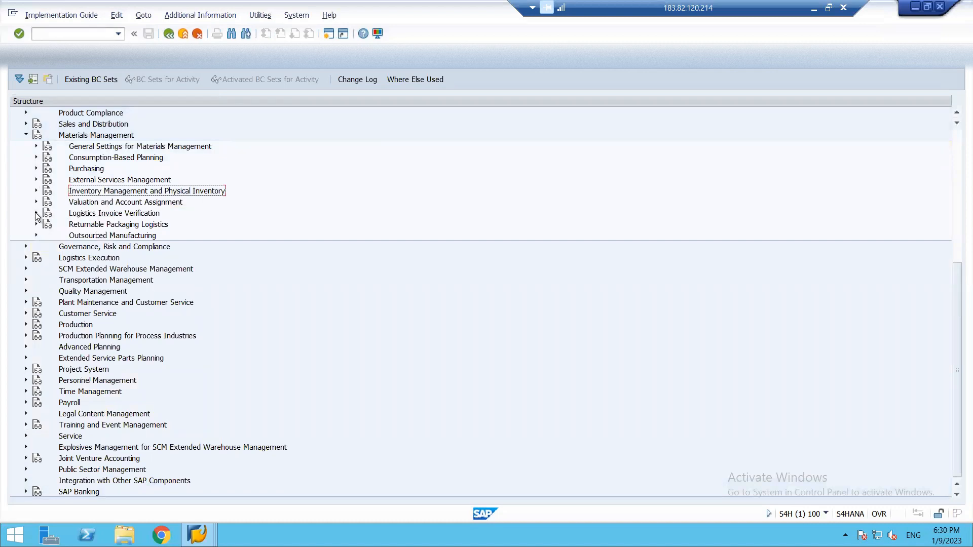
Step: Open Maintain Default Values for Tax Codes under Logistics Invoice Verification, Incoming Invoice
{"action": "left_click", "coordinate": [36, 214]}
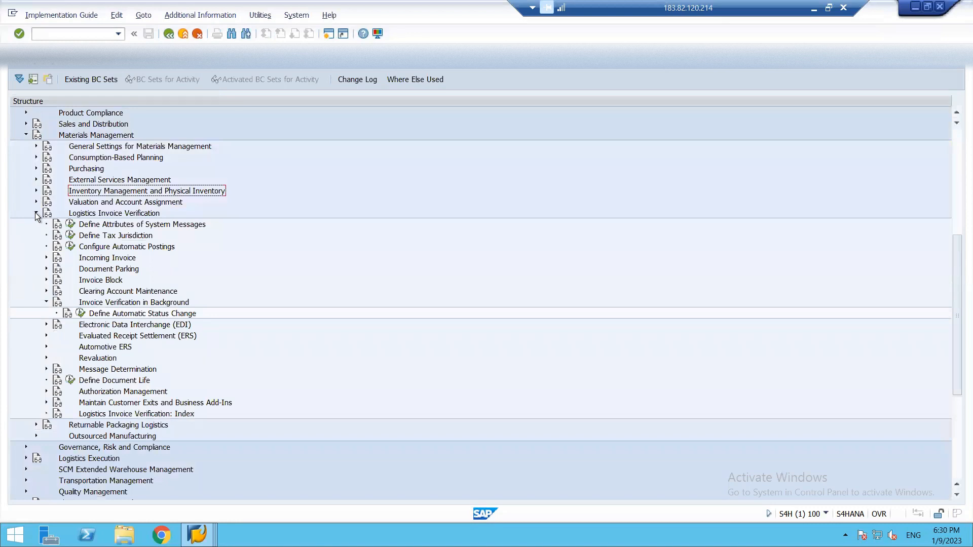
{"action": "left_click", "coordinate": [47, 302]}
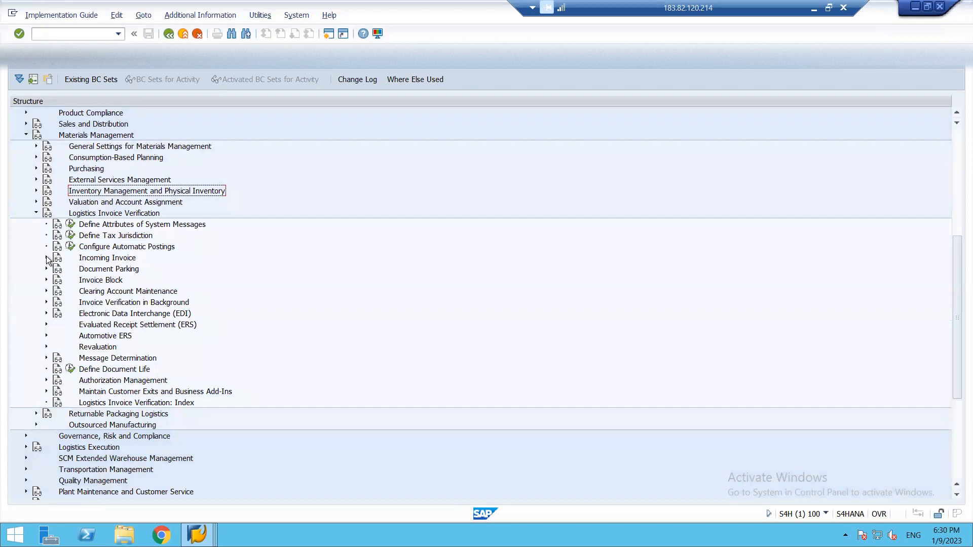
{"action": "left_click", "coordinate": [46, 258]}
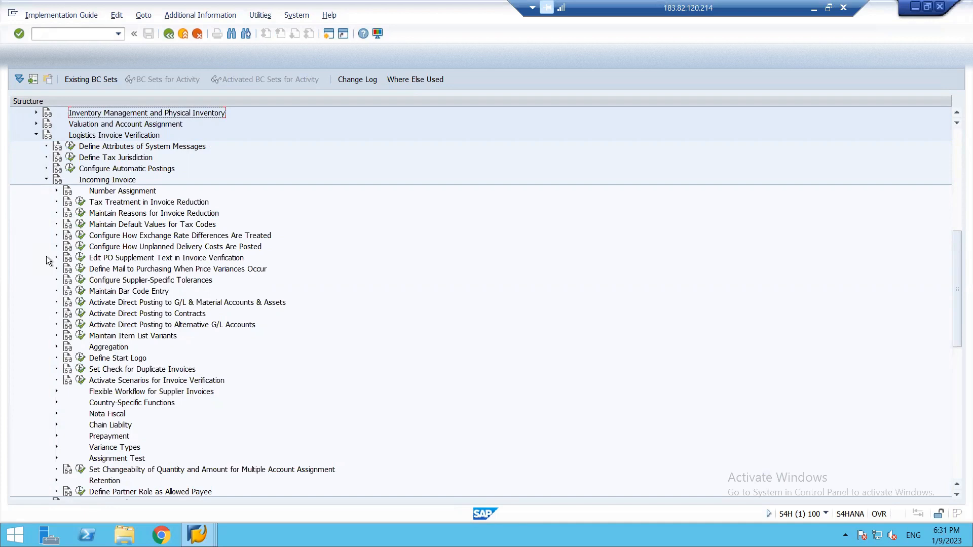
{"action": "left_click", "coordinate": [81, 224]}
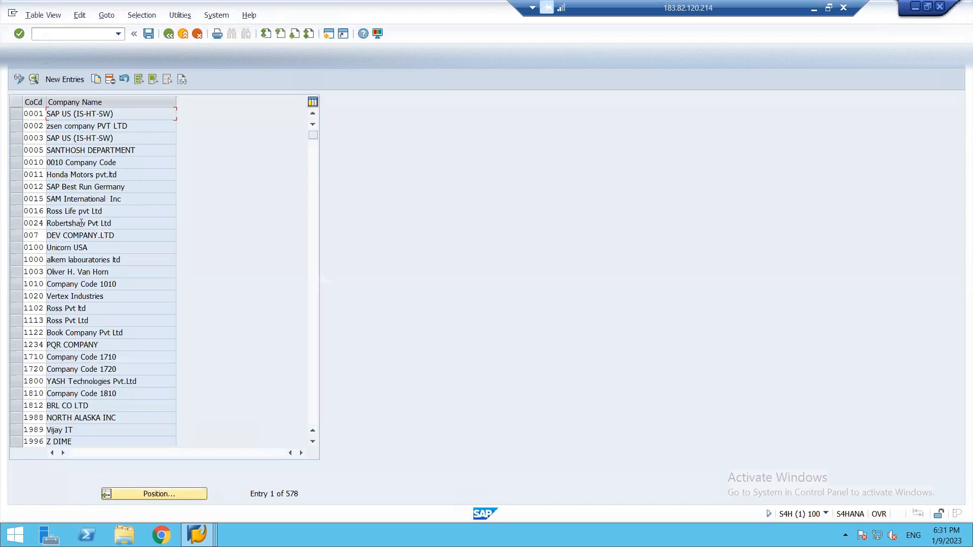
Step: Find company code 1812 in the tax code defaults list and display its default tax code details
{"action": "left_click", "coordinate": [127, 494]}
{"action": "type", "text": "1812"}
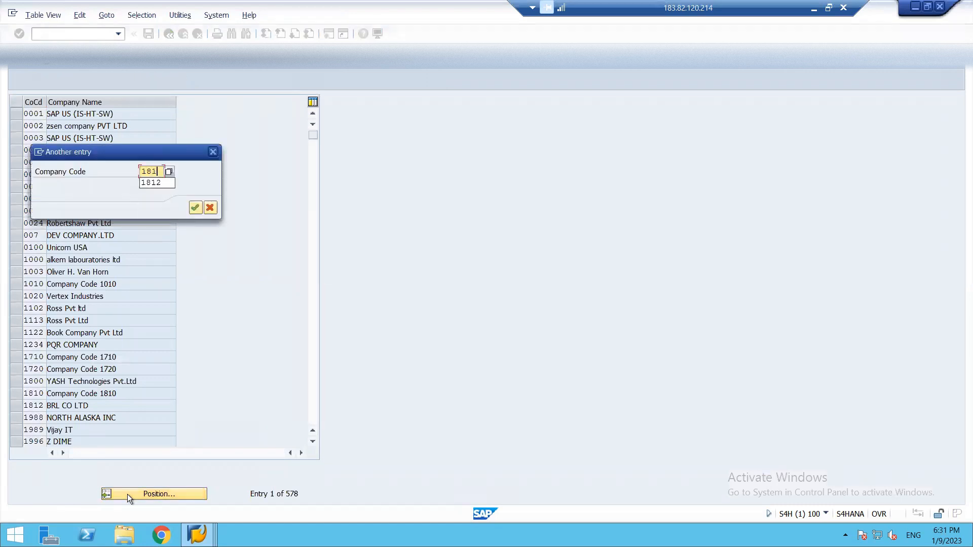
{"action": "key", "text": "Return"}
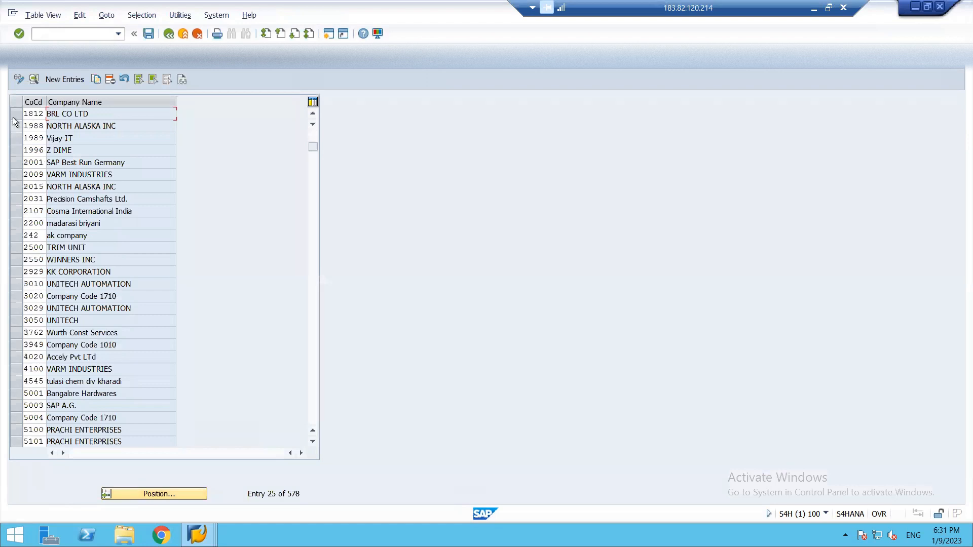
{"action": "left_click", "coordinate": [13, 117]}
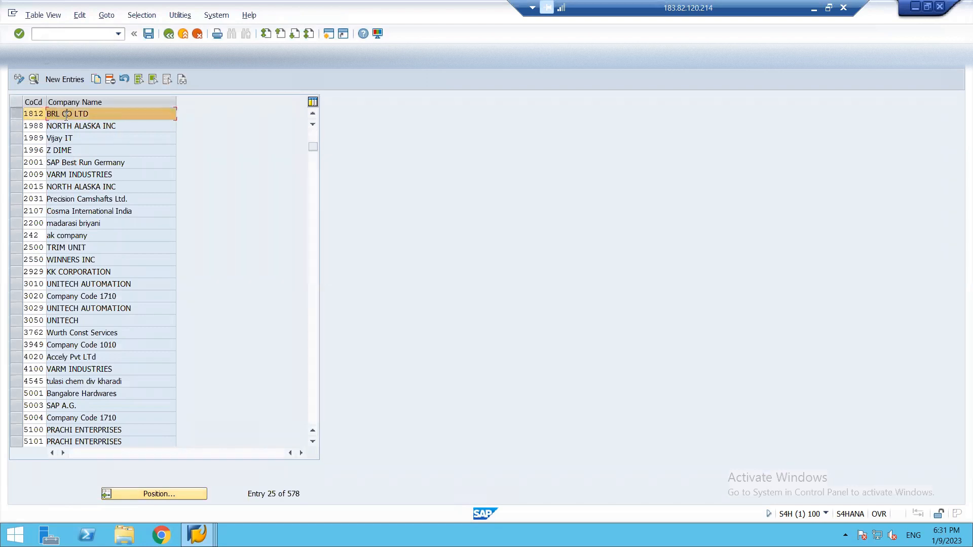
{"action": "double_click", "coordinate": [66, 119]}
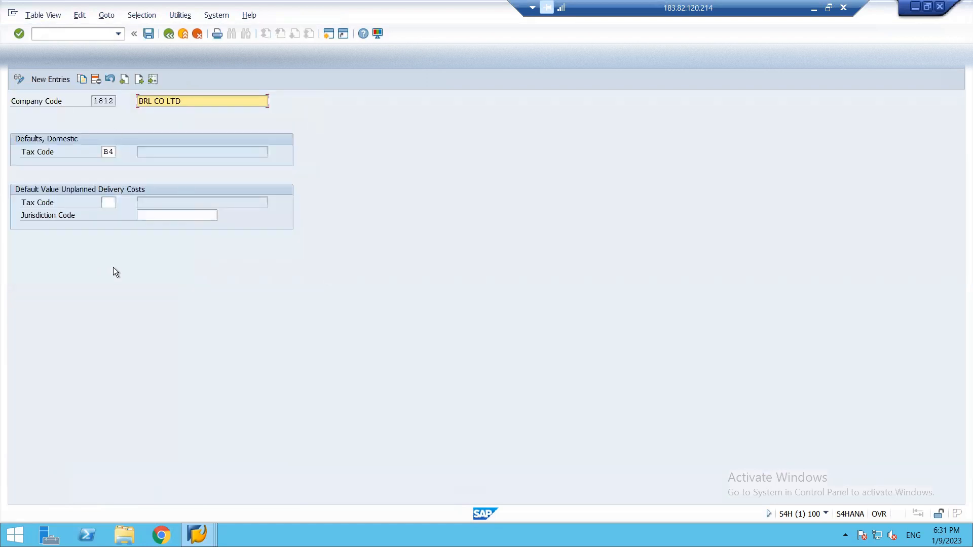
Step: View the tax codes available for the domestic default, close the list without choosing one, and return to the company code overview
{"action": "type", "text": "B4"}
{"action": "left_click", "coordinate": [113, 152]}
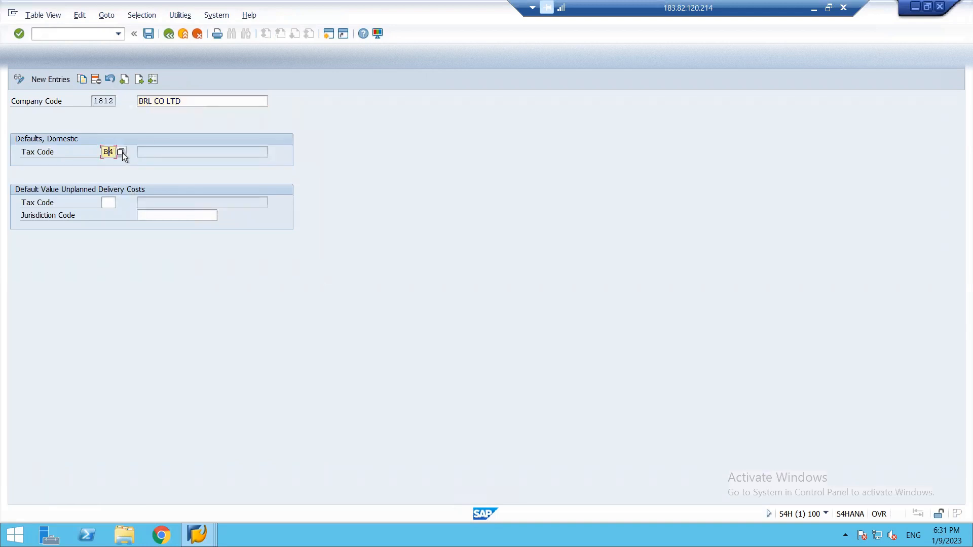
{"action": "left_click", "coordinate": [121, 153]}
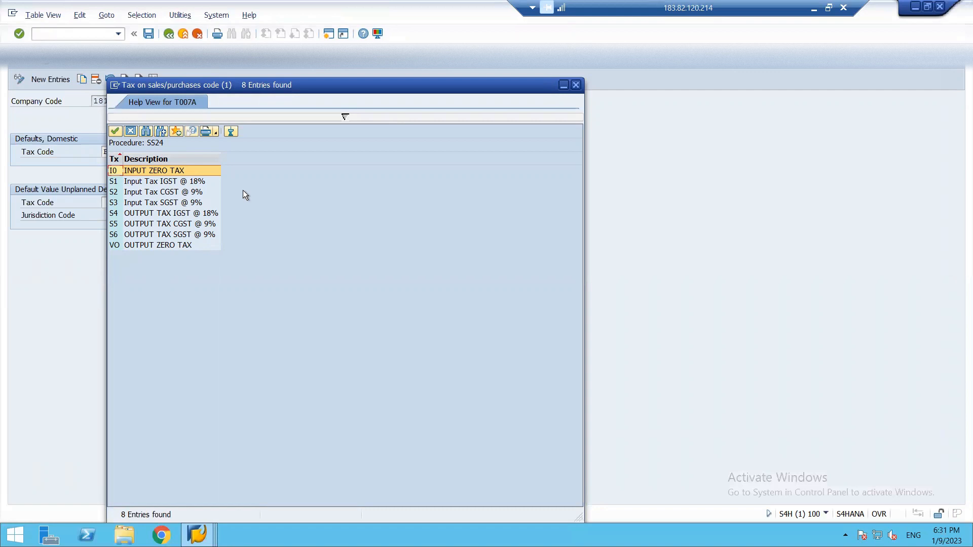
{"action": "key", "text": "Escape"}
{"action": "key", "text": "F3"}
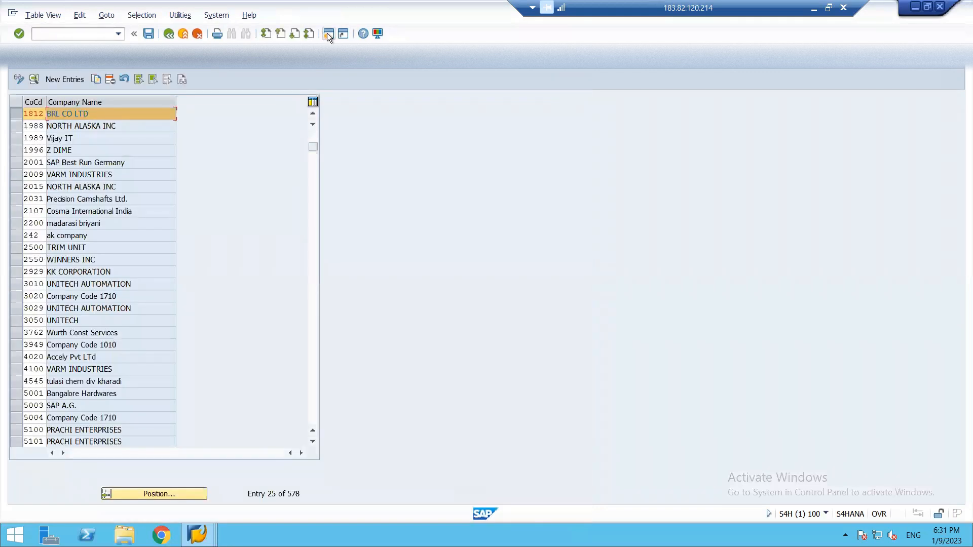
Step: Open transaction OBBG in a new session and find the entry for country IN
{"action": "key", "text": "F3"}
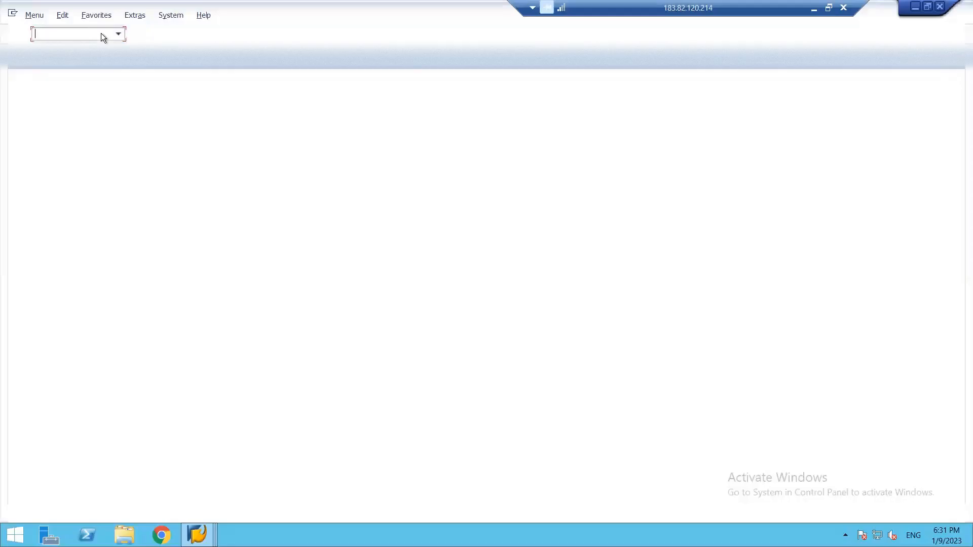
{"action": "type", "text": "obbg"}
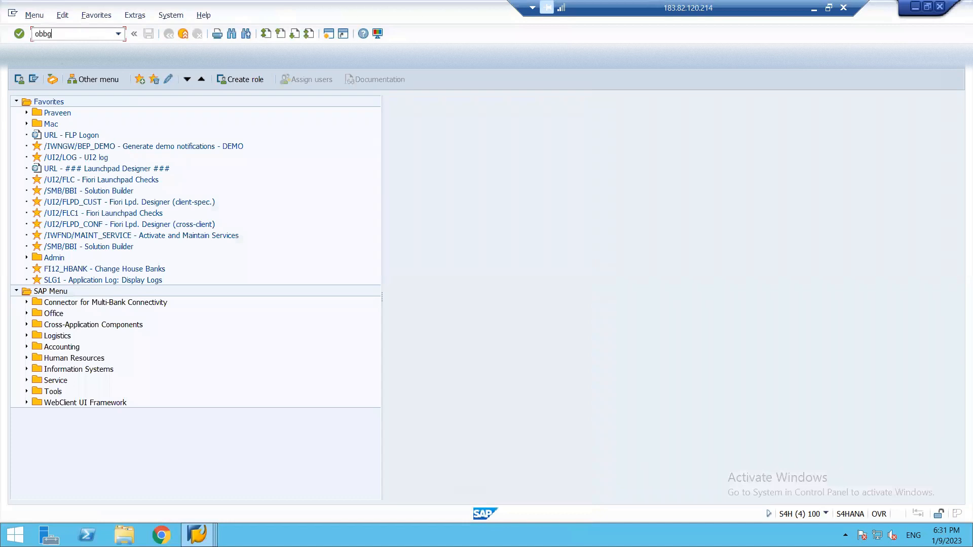
{"action": "key", "text": "Return"}
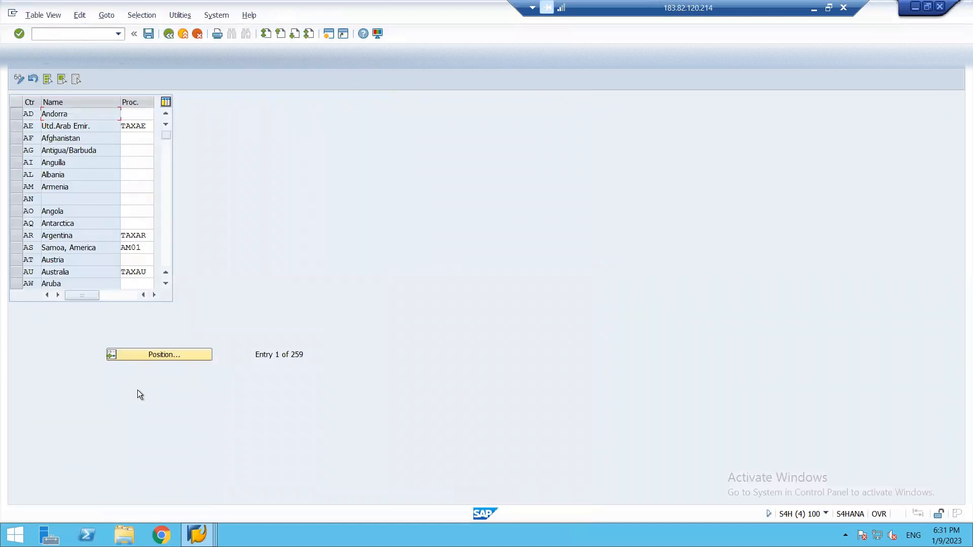
{"action": "left_click", "coordinate": [153, 358]}
{"action": "type", "text": "in"}
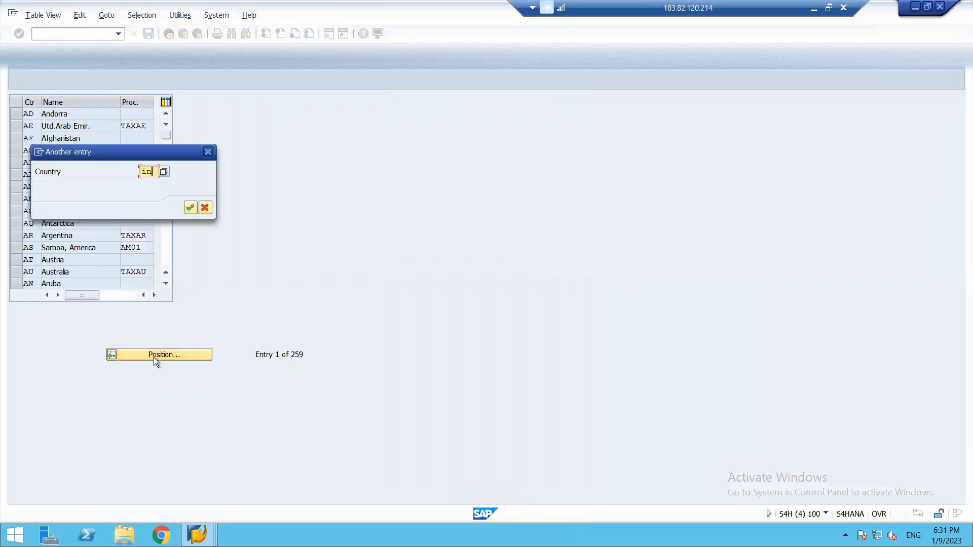
{"action": "key", "text": "Return"}
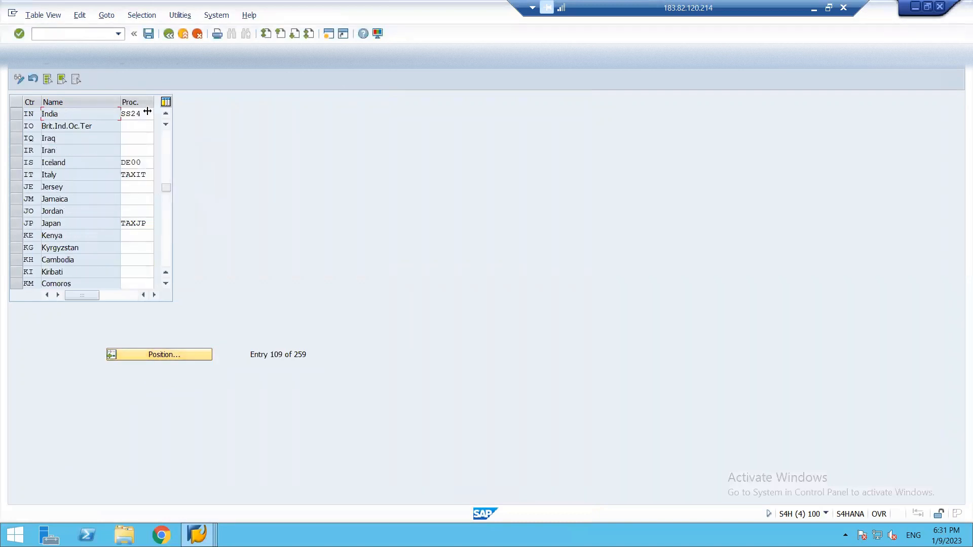
Step: Assign tax procedure GST18 to India, save it to the prompted customizing request and return to the SAP Easy Access screen
{"action": "left_click", "coordinate": [148, 111]}
{"action": "key", "text": "BackSpace"}
{"action": "key", "text": "BackSpace"}
{"action": "key", "text": "BackSpace"}
{"action": "key", "text": "BackSpace"}
{"action": "type", "text": "gst"}
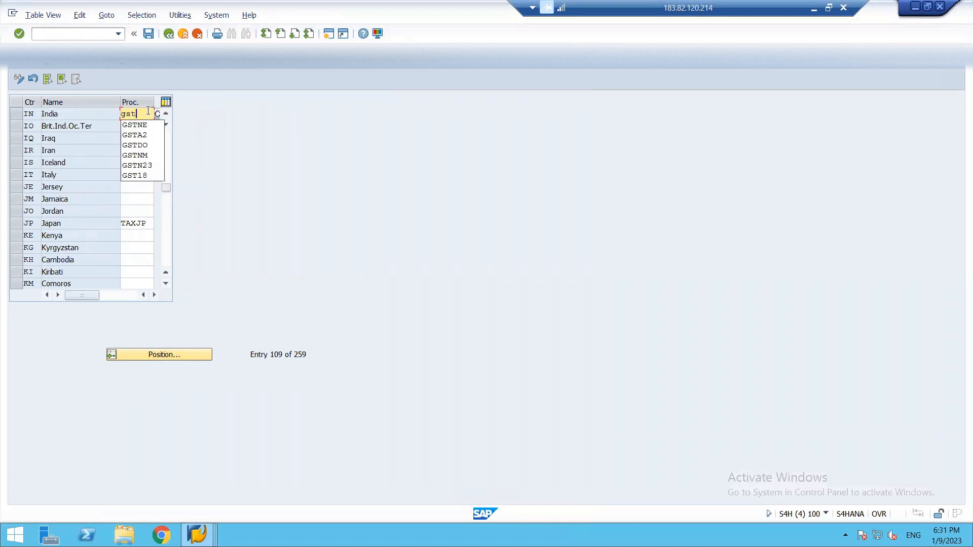
{"action": "left_click", "coordinate": [141, 176]}
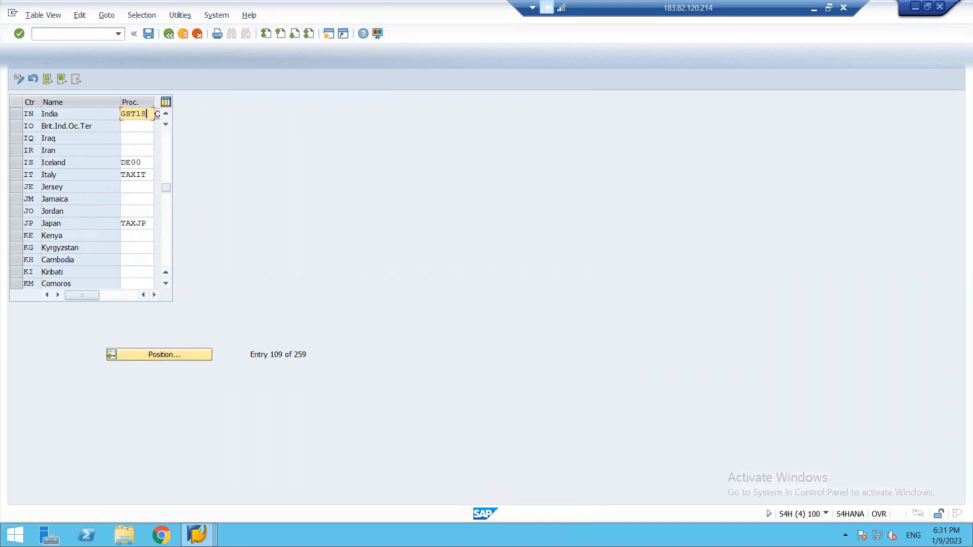
{"action": "left_click", "coordinate": [148, 34]}
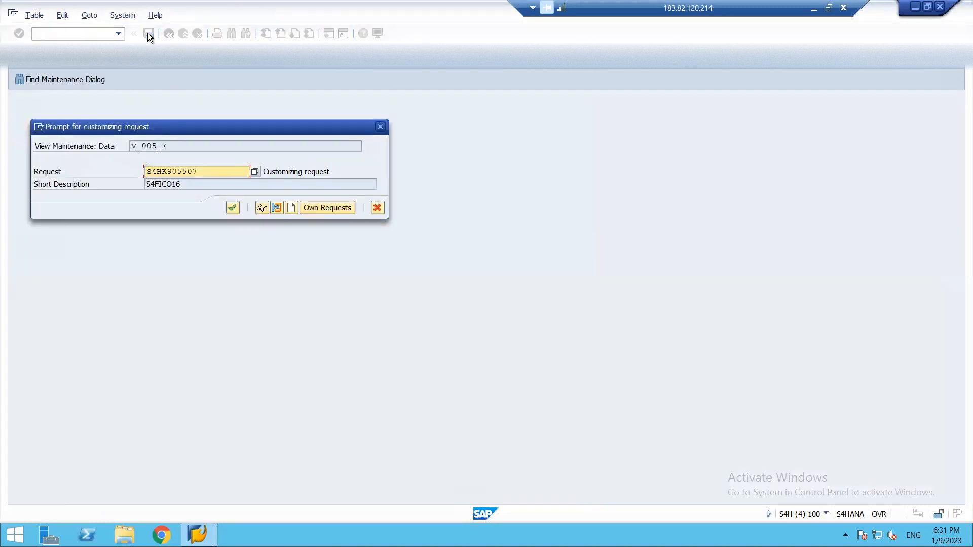
{"action": "left_click", "coordinate": [233, 208]}
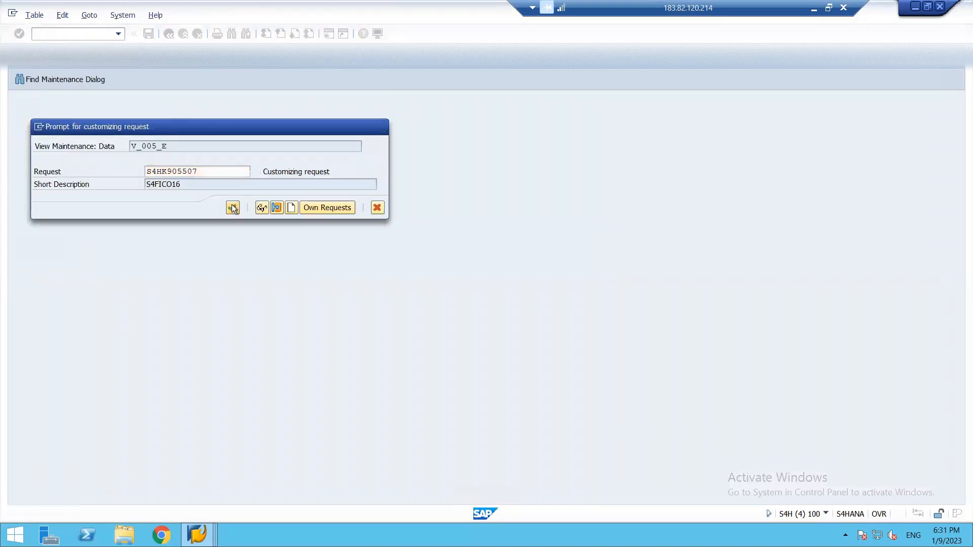
{"action": "key", "text": "F3"}
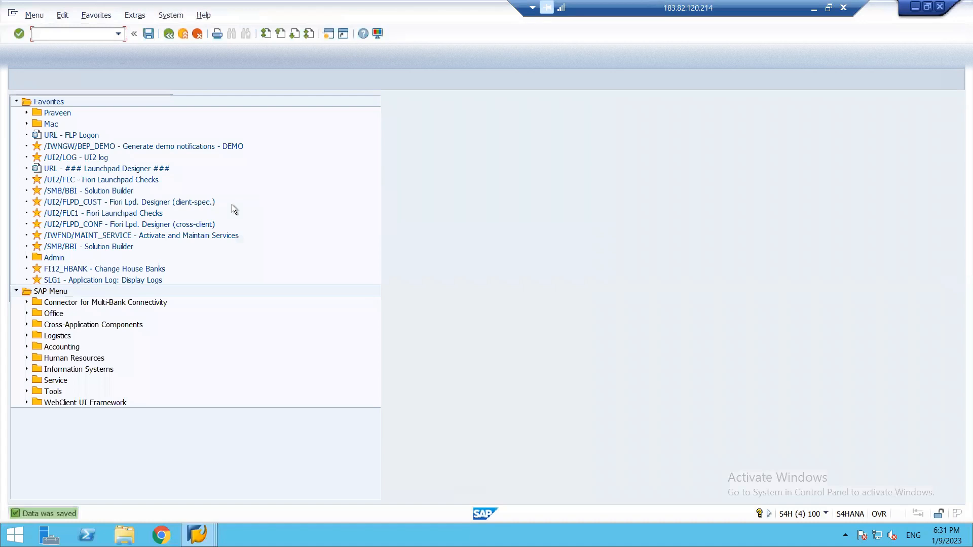
Step: Return to the customizing session, reopen Maintain Default Values for Tax Codes and display the details for company code 1812
{"action": "key", "text": "alt+Tab"}
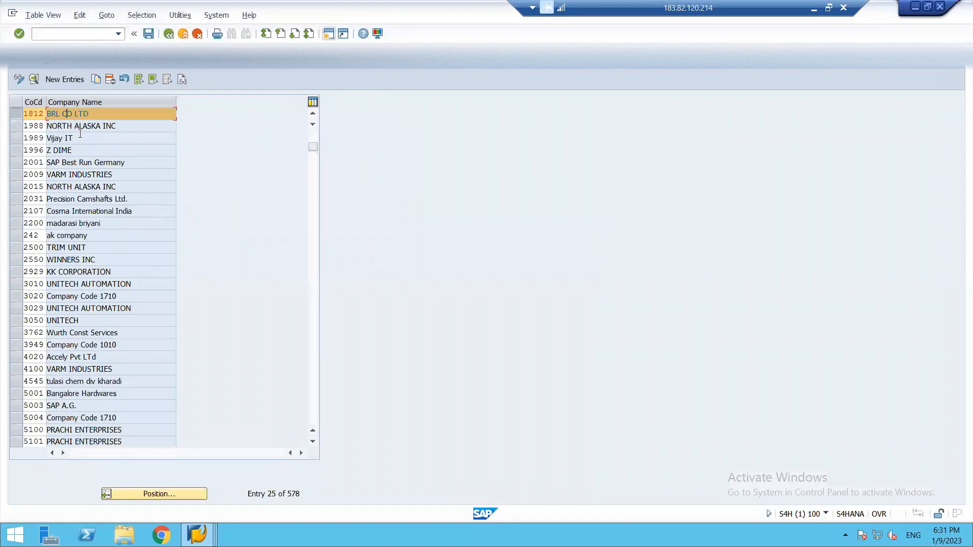
{"action": "key", "text": "alt+Tab"}
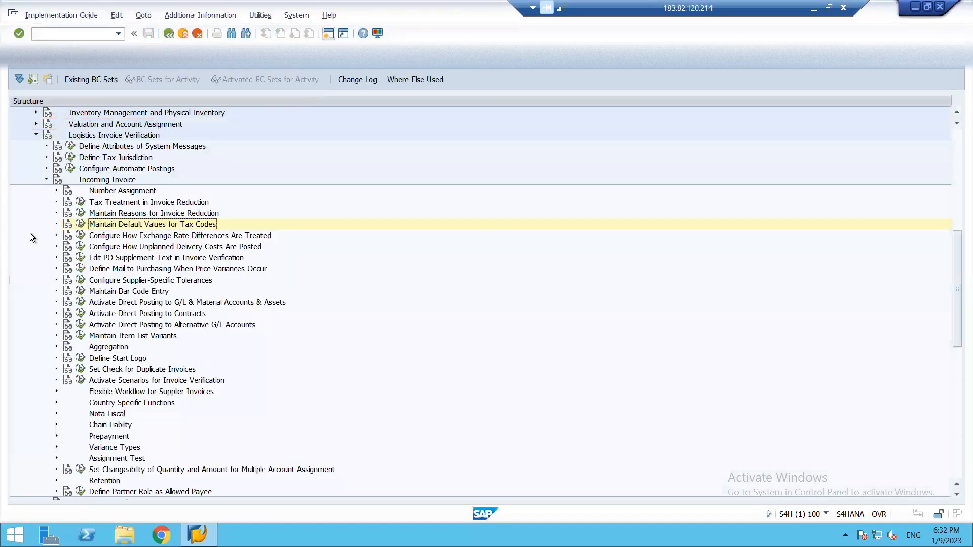
{"action": "left_click", "coordinate": [80, 225]}
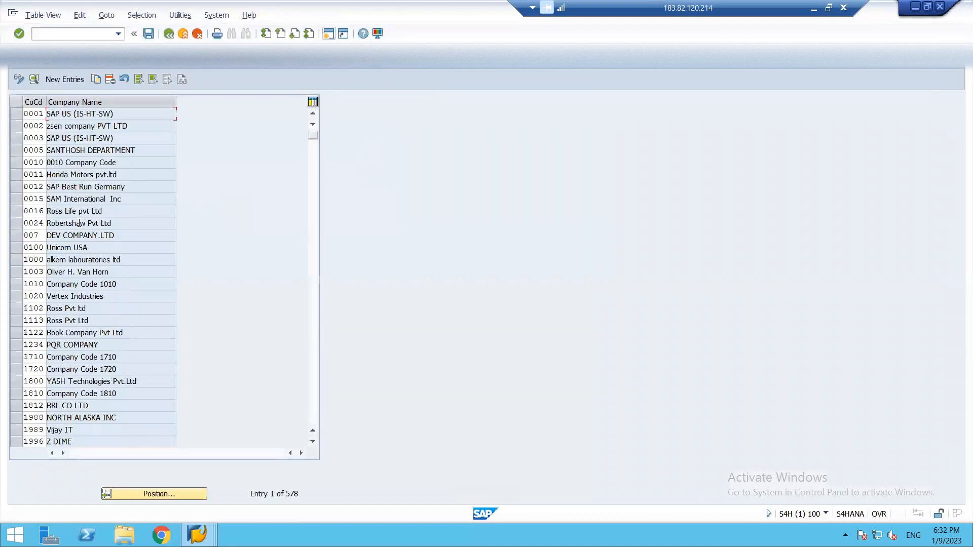
{"action": "left_click", "coordinate": [151, 493]}
{"action": "type", "text": "1812"}
{"action": "key", "text": "Return"}
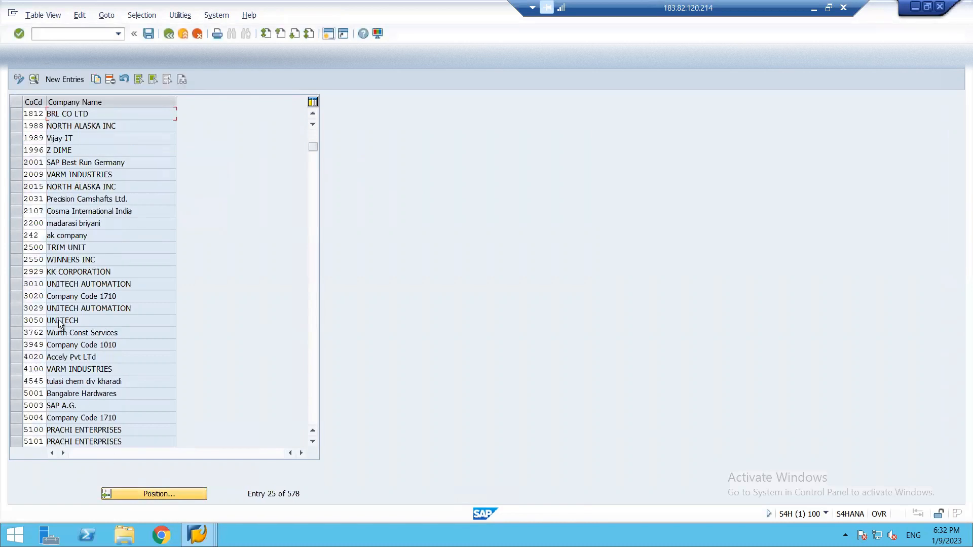
{"action": "double_click", "coordinate": [58, 115]}
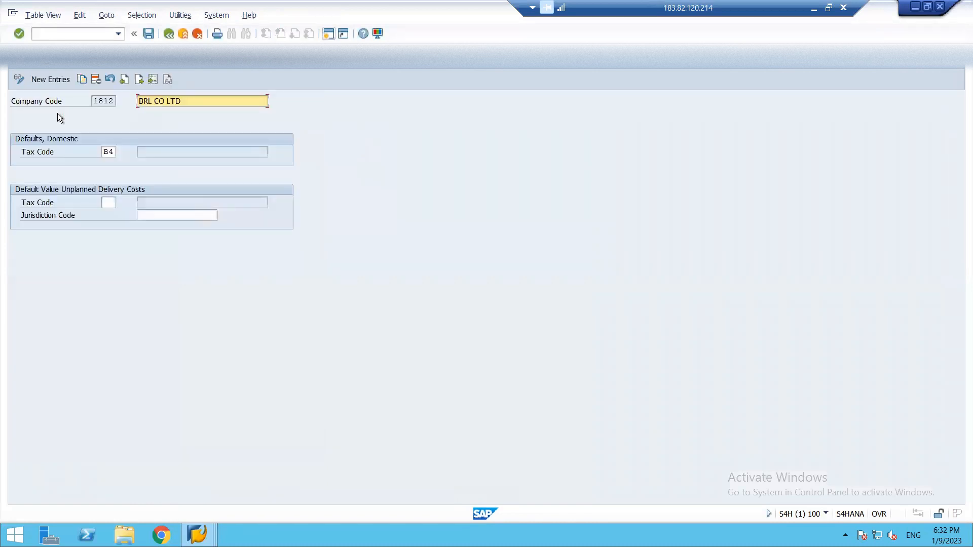
Step: Check the tax codes offered for company code 1812's domestic default, choose none and go back to the company code overview
{"action": "left_click", "coordinate": [109, 152]}
{"action": "left_click", "coordinate": [121, 152]}
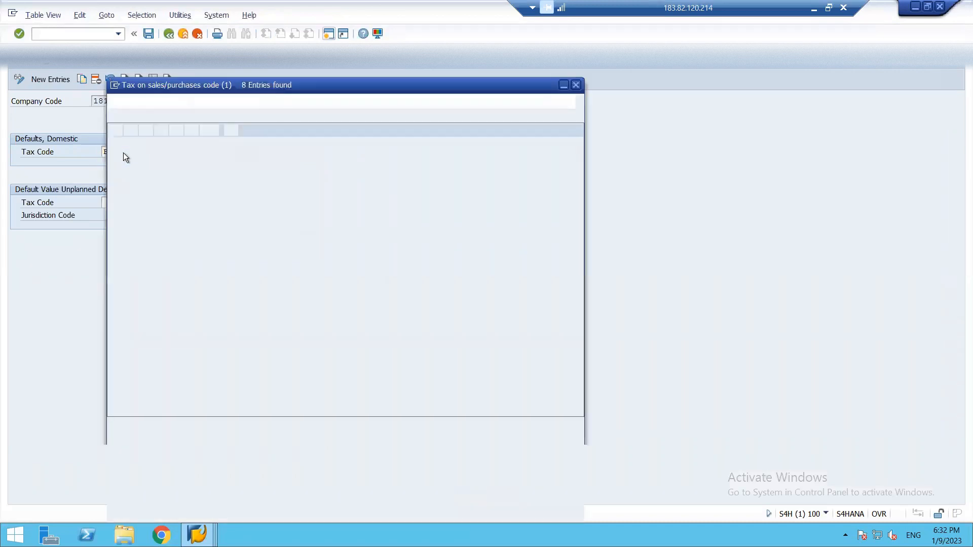
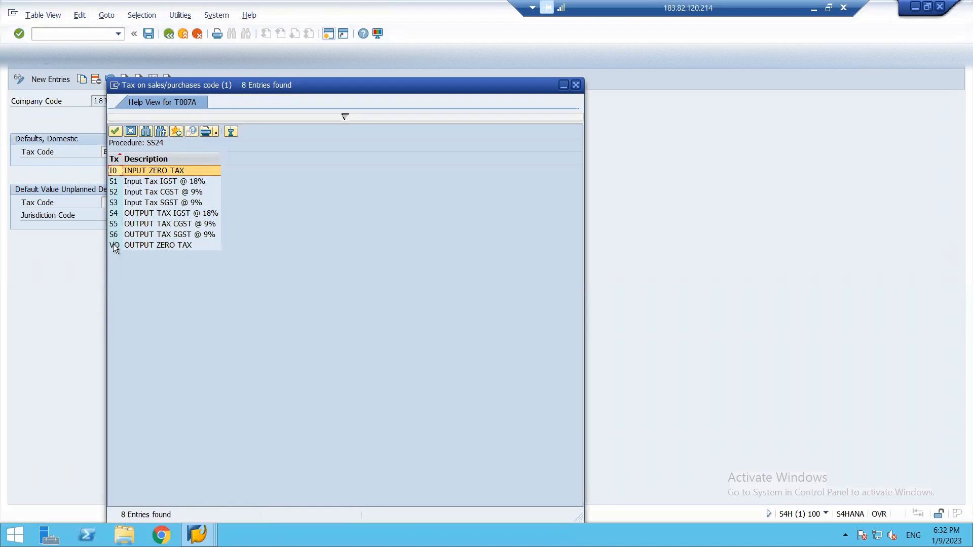
{"action": "key", "text": "Escape"}
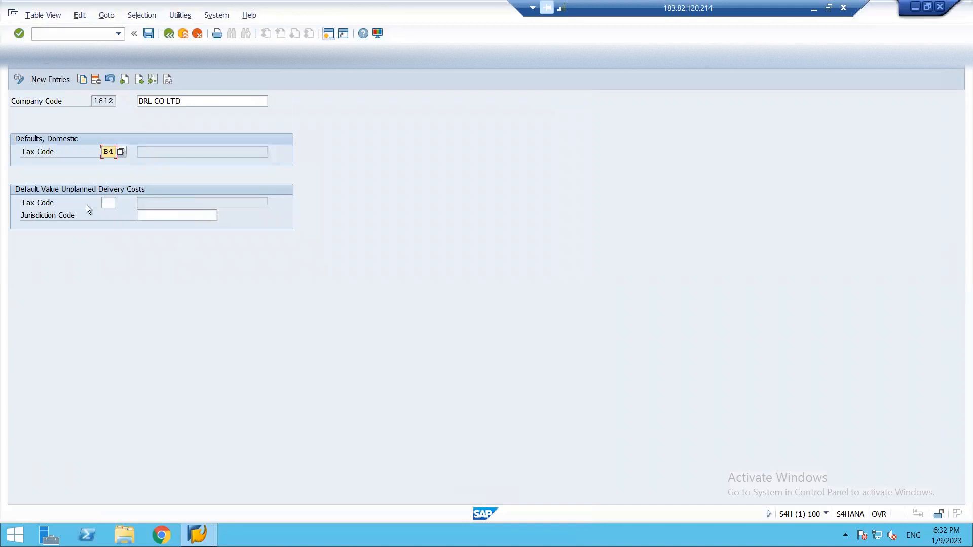
{"action": "key", "text": "F3"}
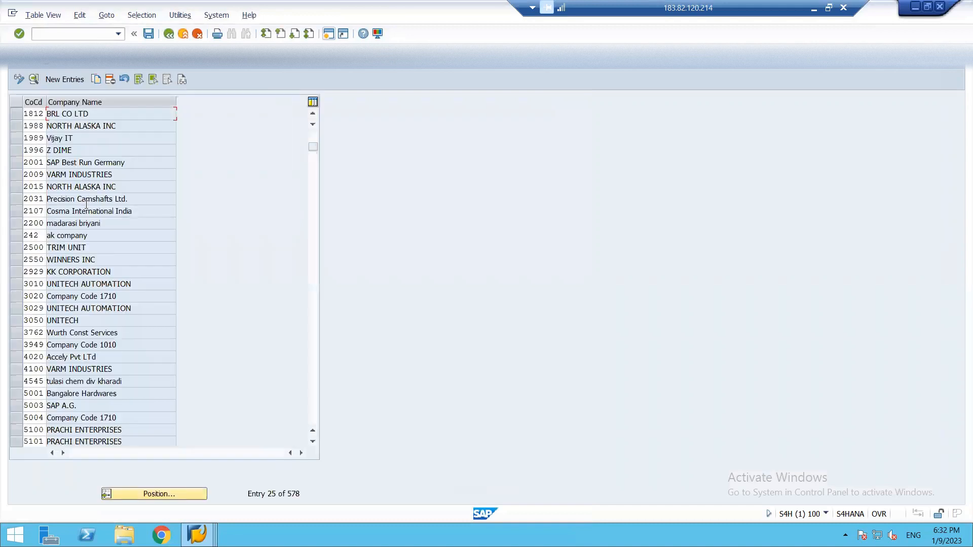
Step: View the blank new-entry form for default tax codes, leave it unfilled and return to the Implementation Guide
{"action": "left_click", "coordinate": [56, 80]}
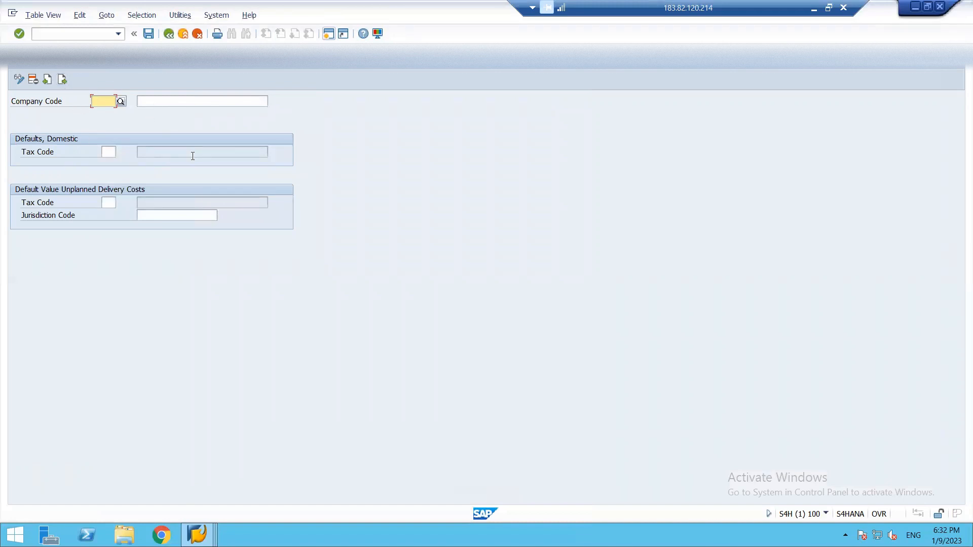
{"action": "key", "text": "F3"}
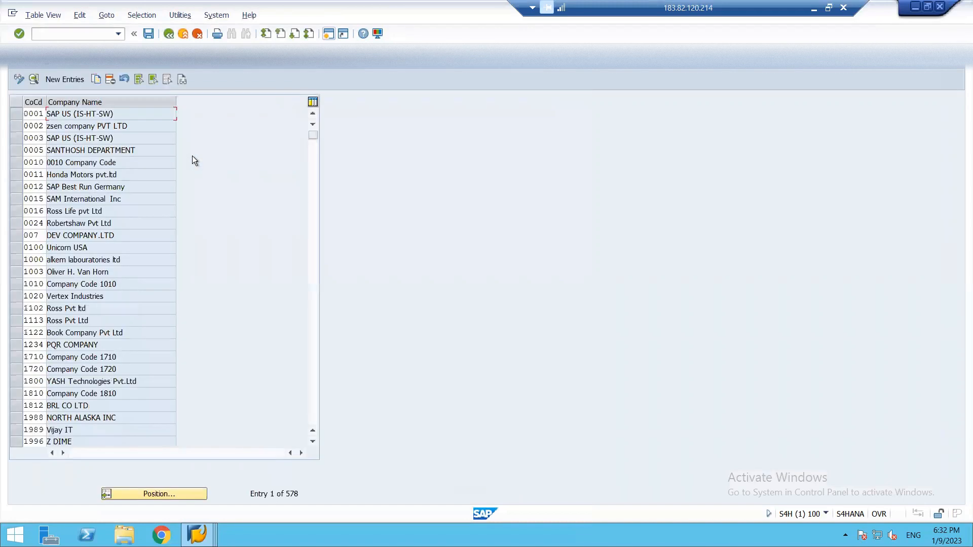
{"action": "key", "text": "F3"}
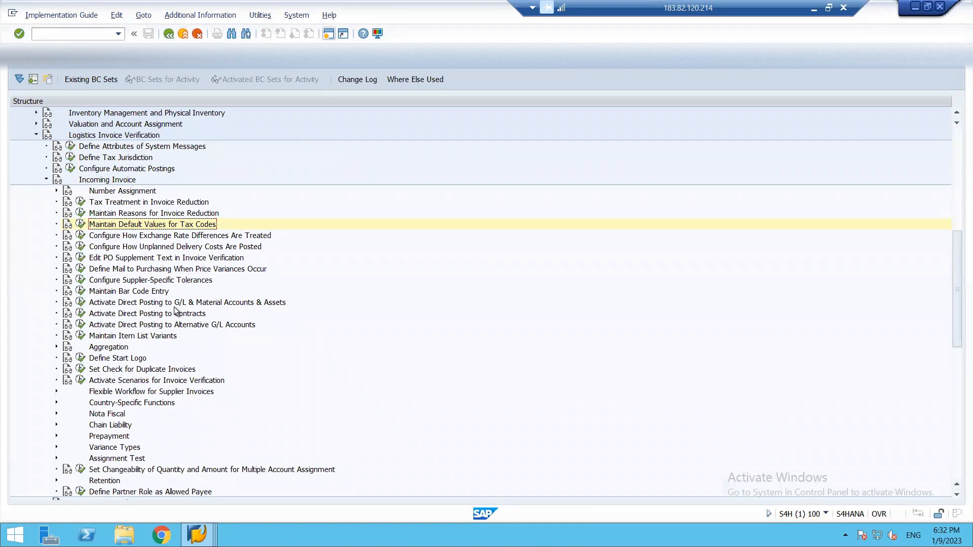
Step: Collapse the Incoming Invoice, Logistics Invoice Verification and Materials Management nodes in the Implementation Guide
{"action": "left_click", "coordinate": [46, 180]}
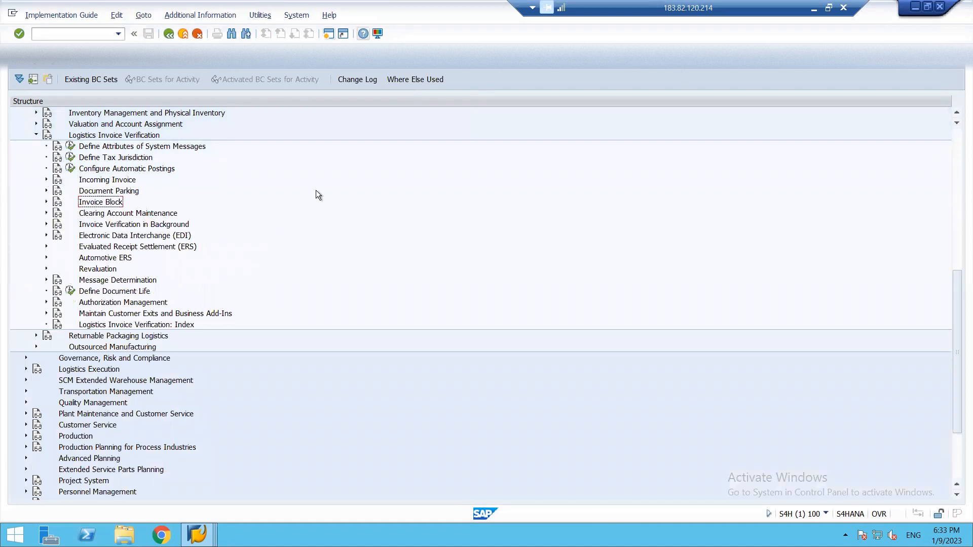
{"action": "left_click", "coordinate": [36, 135]}
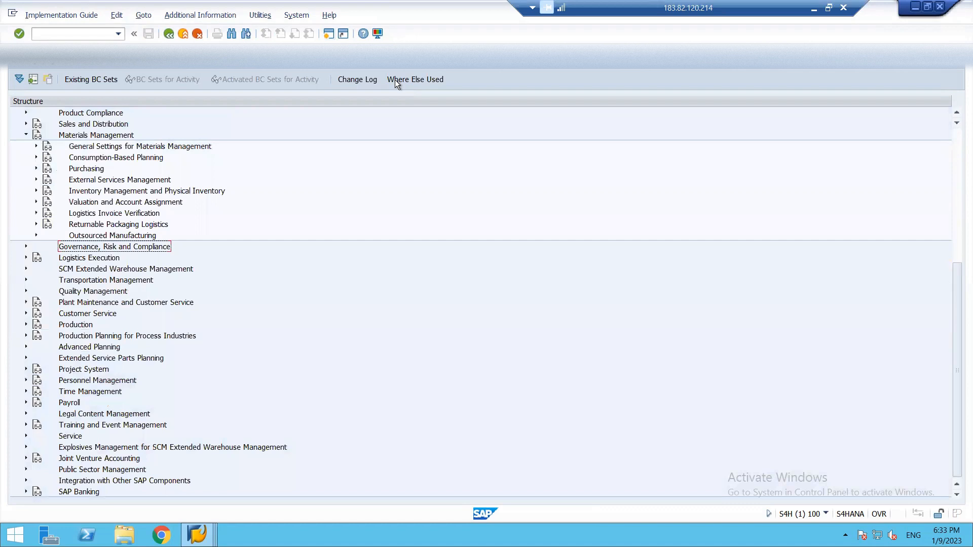
{"action": "left_click", "coordinate": [957, 114]}
{"action": "left_click", "coordinate": [957, 115]}
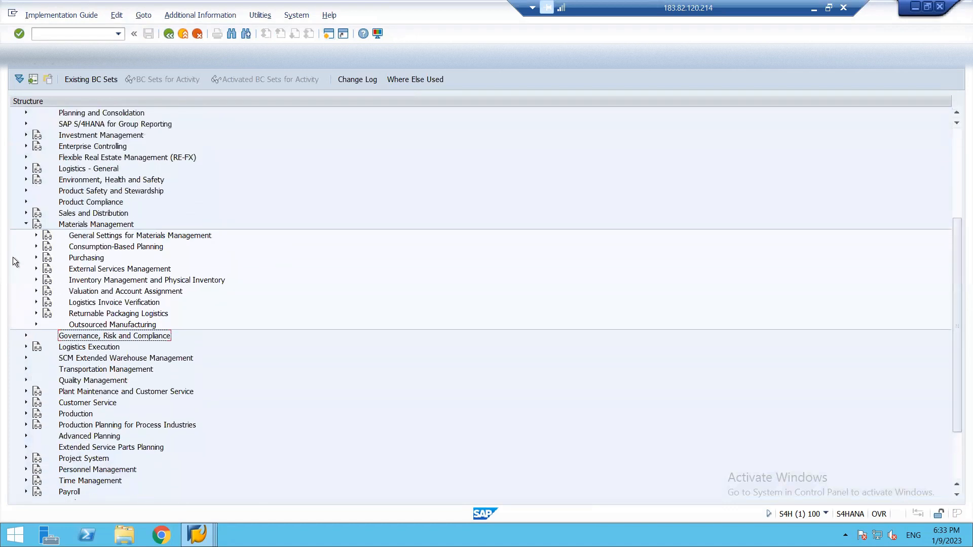
{"action": "left_click", "coordinate": [26, 224]}
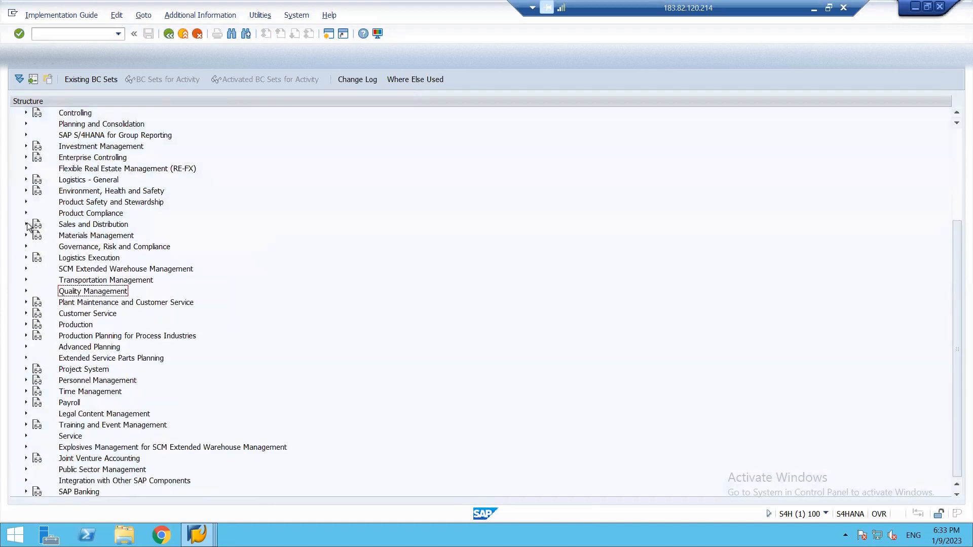
Step: Open Define Attributes of Material Types under Logistics - General, Material Master, Basic Settings, Material Types
{"action": "left_click", "coordinate": [26, 181]}
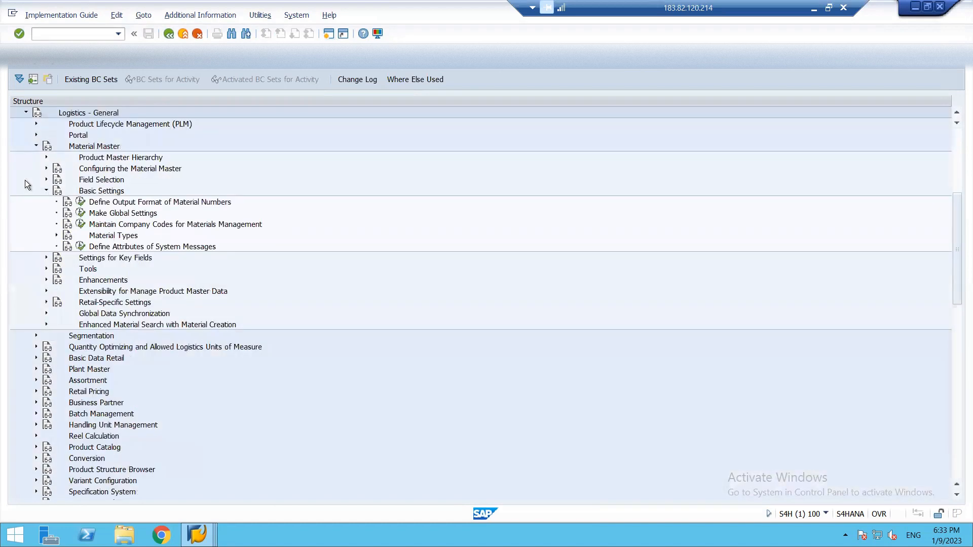
{"action": "left_click", "coordinate": [47, 191]}
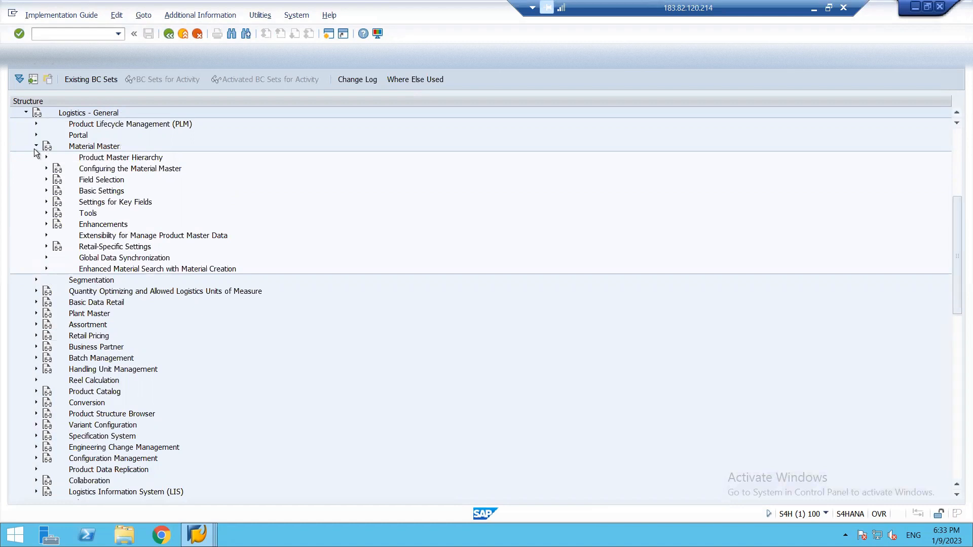
{"action": "left_click", "coordinate": [46, 191]}
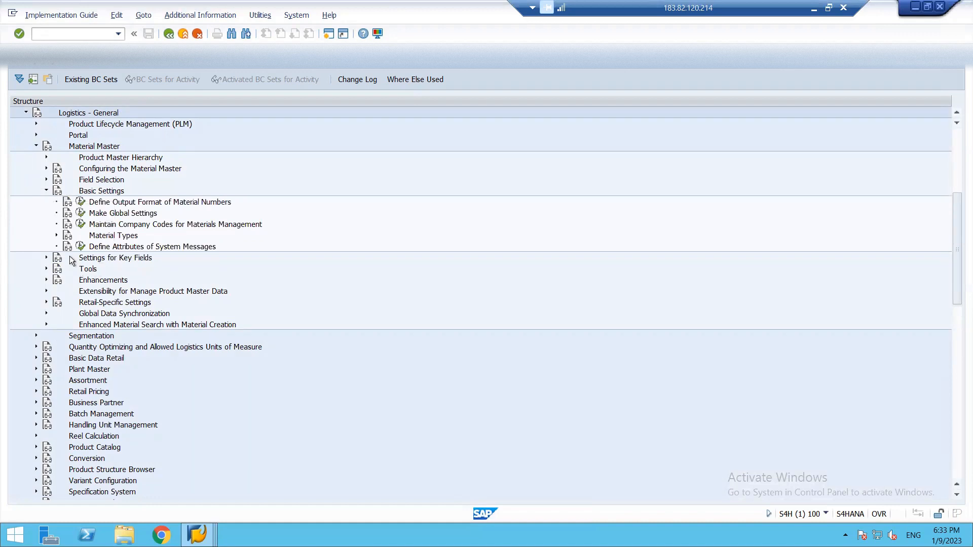
{"action": "left_click", "coordinate": [56, 236]}
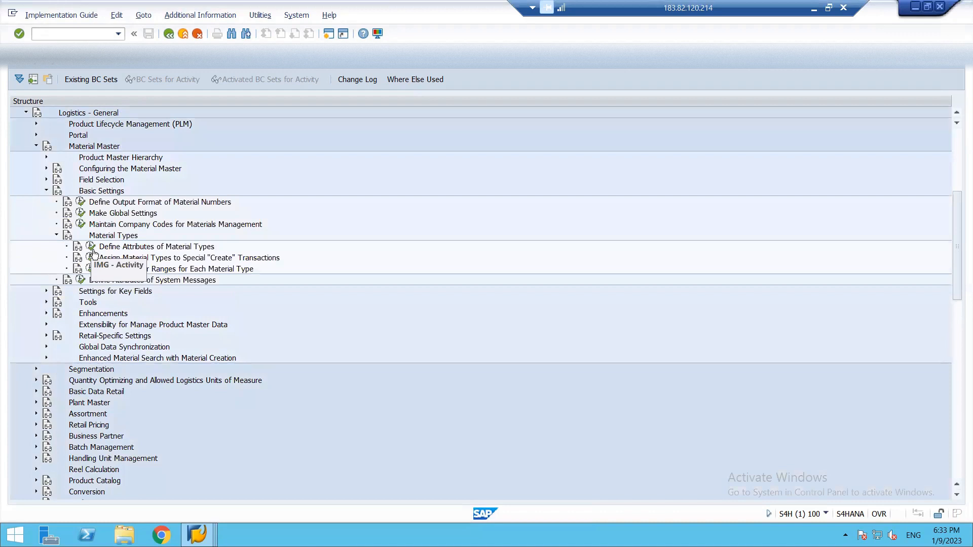
{"action": "left_click", "coordinate": [92, 248]}
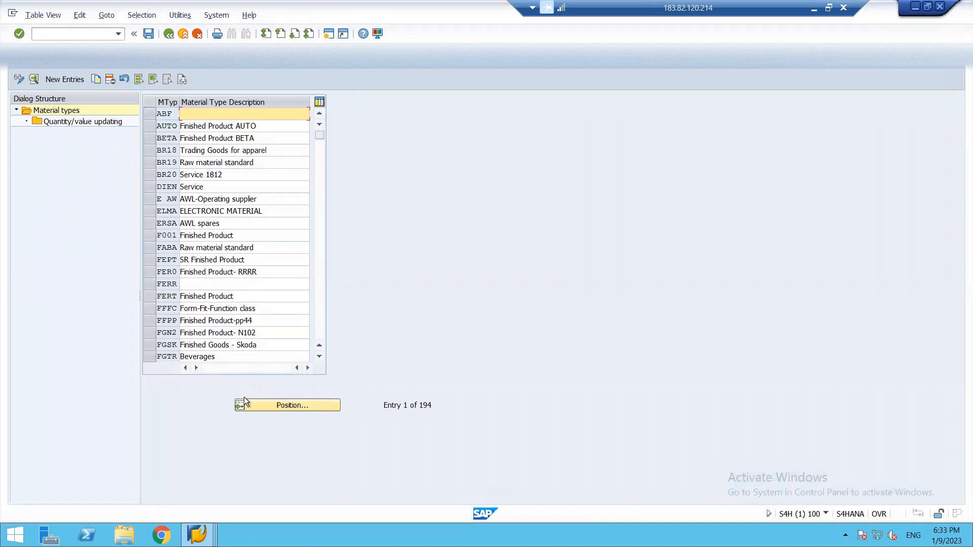
Step: Find material type HAWA (Trading Goods) in the material types list and display its attribute details
{"action": "left_click", "coordinate": [254, 405]}
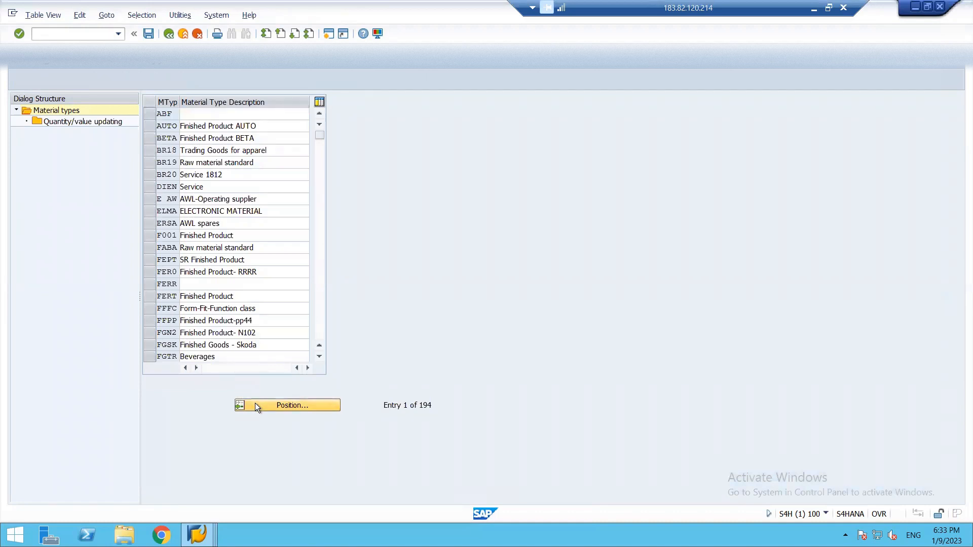
{"action": "type", "text": "hawa"}
{"action": "key", "text": "Return"}
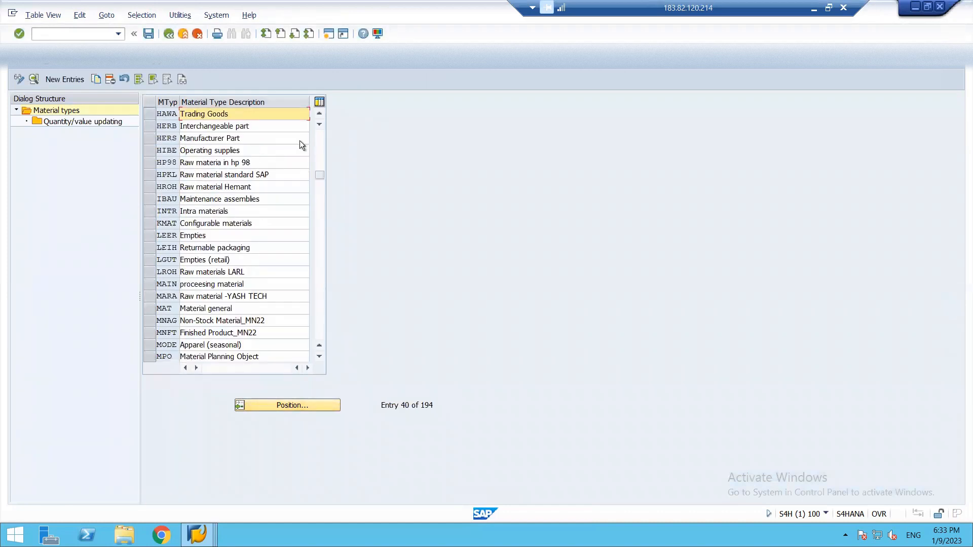
{"action": "left_click", "coordinate": [165, 114]}
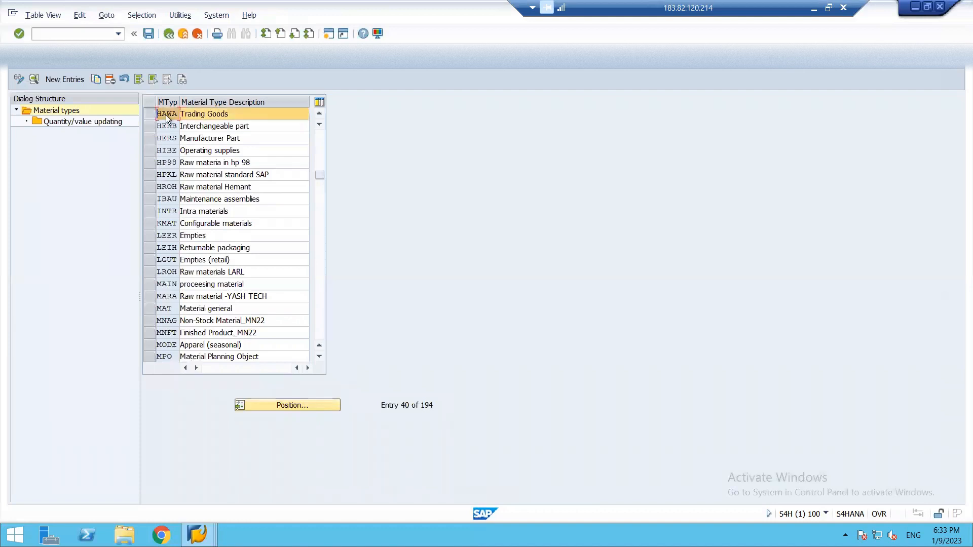
{"action": "double_click", "coordinate": [202, 115]}
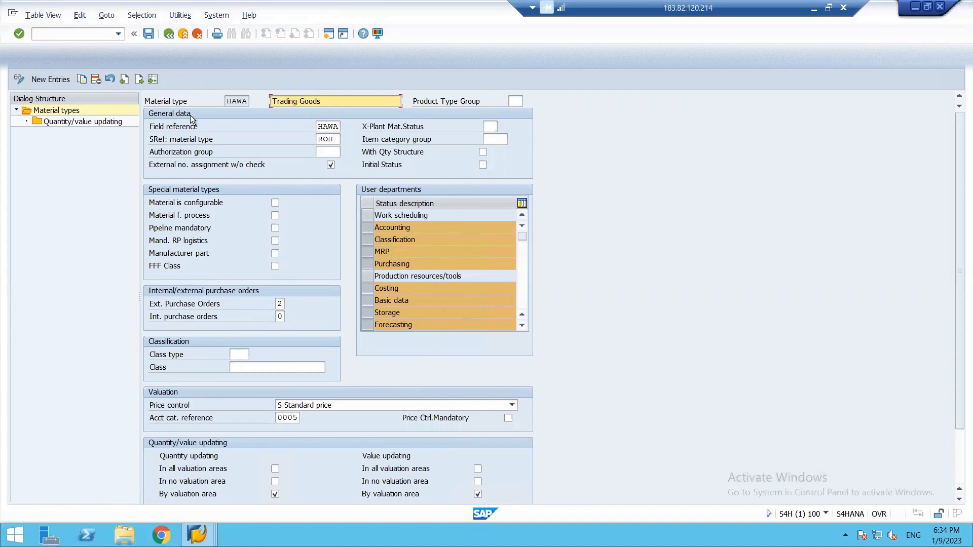
Step: Examine the HAWA material type's reference material type and go through its full list of user departments
{"action": "left_click", "coordinate": [334, 139]}
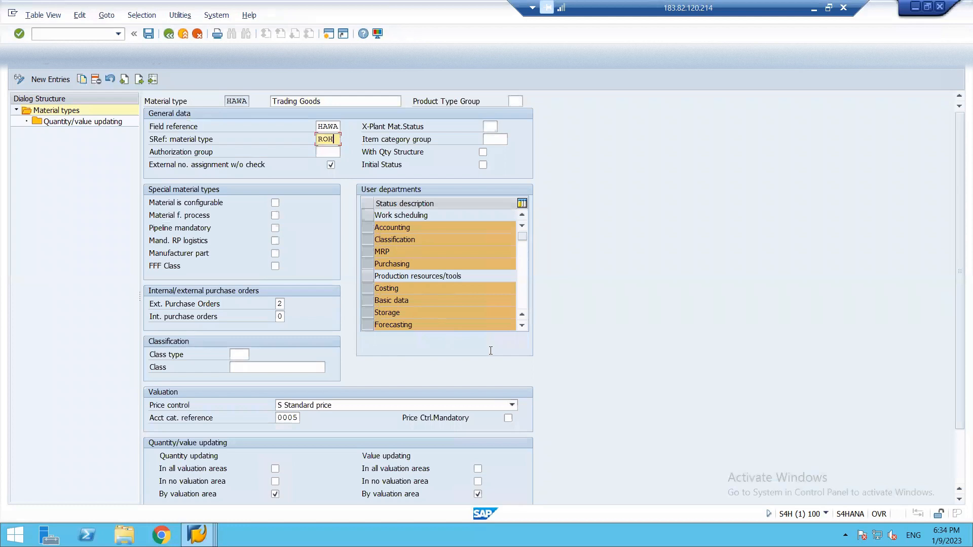
{"action": "left_click", "coordinate": [523, 325]}
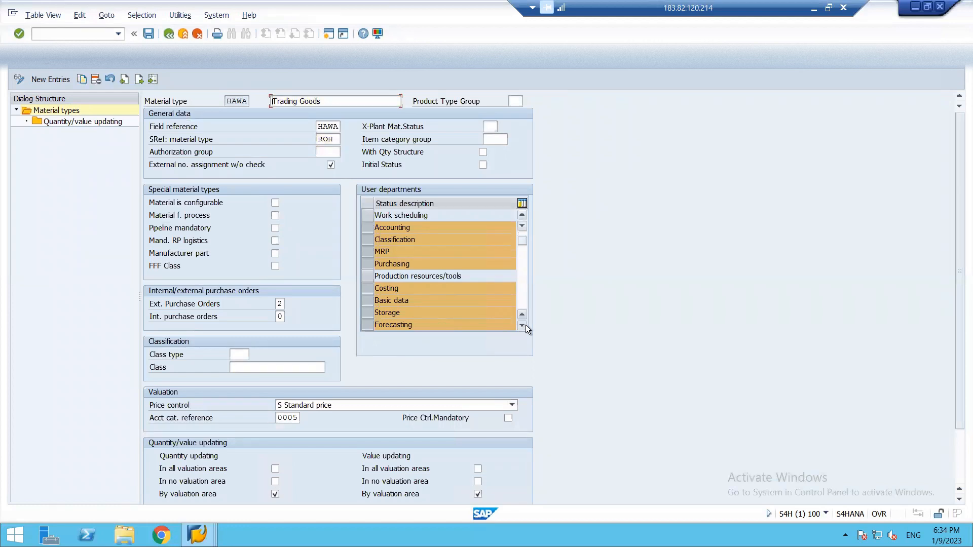
{"action": "left_click", "coordinate": [524, 325]}
{"action": "left_click", "coordinate": [524, 325]}
{"action": "left_click", "coordinate": [523, 326]}
{"action": "left_click", "coordinate": [524, 326]}
{"action": "left_click", "coordinate": [524, 326]}
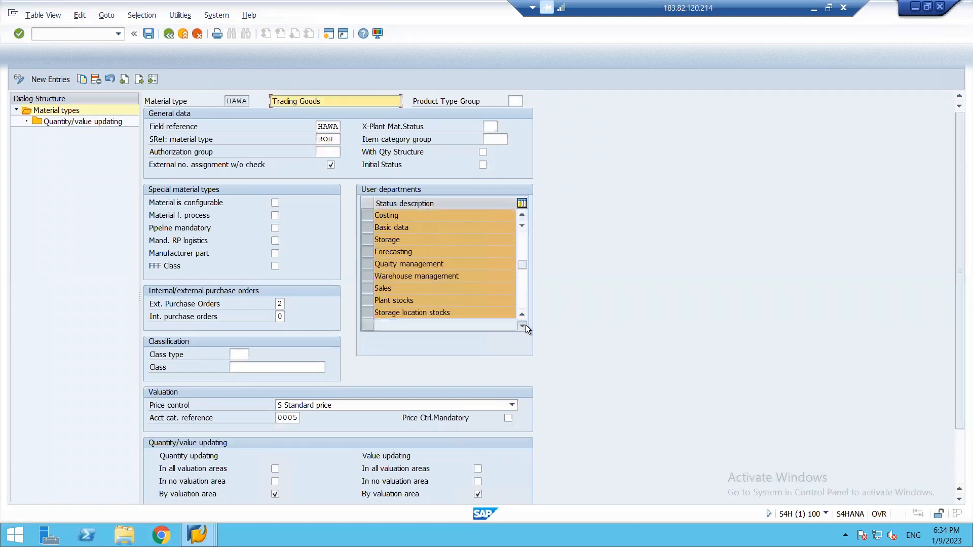
{"action": "left_click", "coordinate": [523, 326]}
{"action": "left_click", "coordinate": [524, 326]}
{"action": "left_click", "coordinate": [524, 326]}
{"action": "left_click", "coordinate": [523, 325]}
{"action": "left_click", "coordinate": [524, 325]}
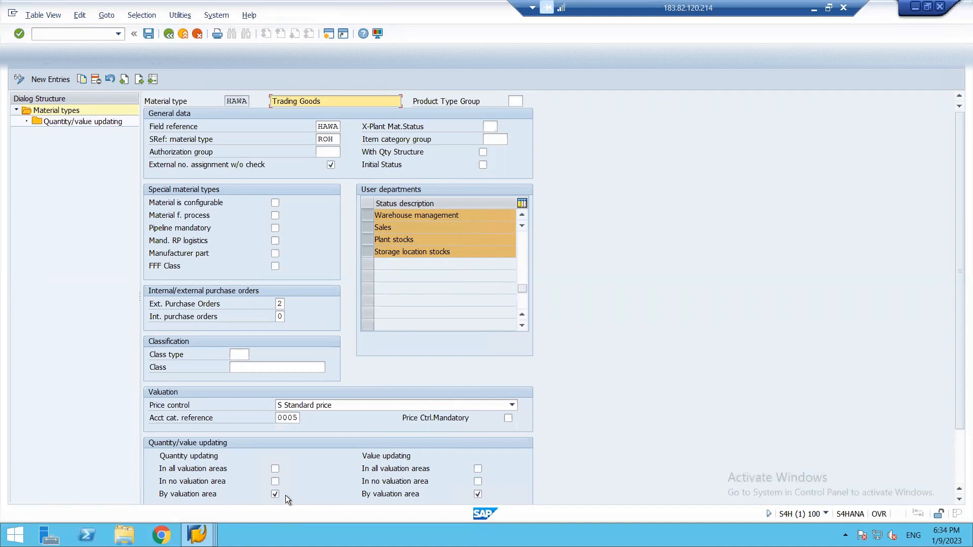
Step: Display the quantity/value updating settings of material type HAWA and position the list at valuation area BR18
{"action": "double_click", "coordinate": [99, 120]}
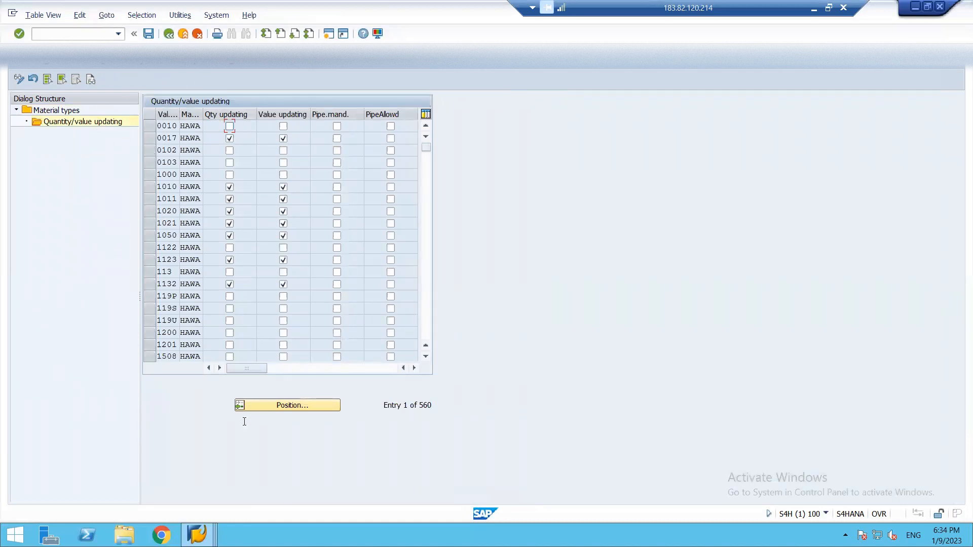
{"action": "left_click", "coordinate": [273, 404]}
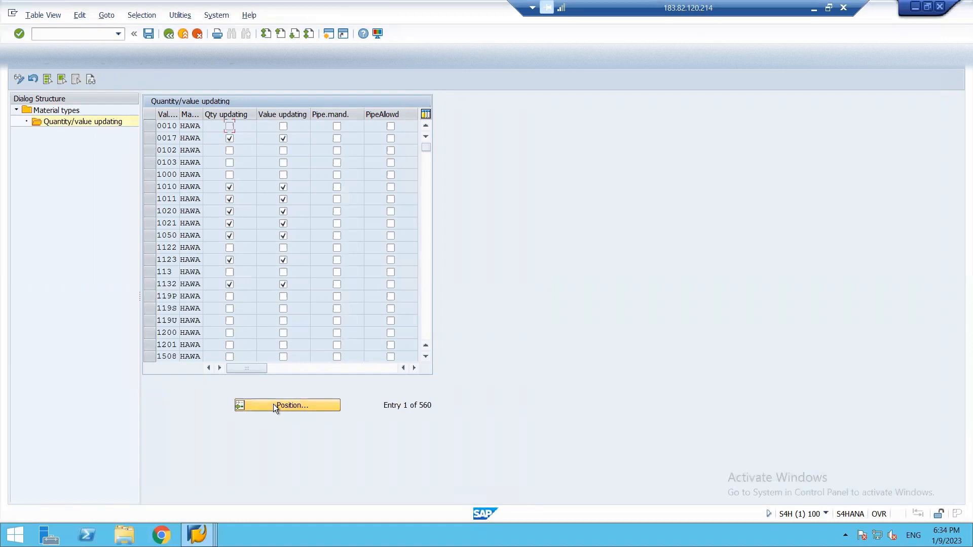
{"action": "left_click", "coordinate": [272, 403]}
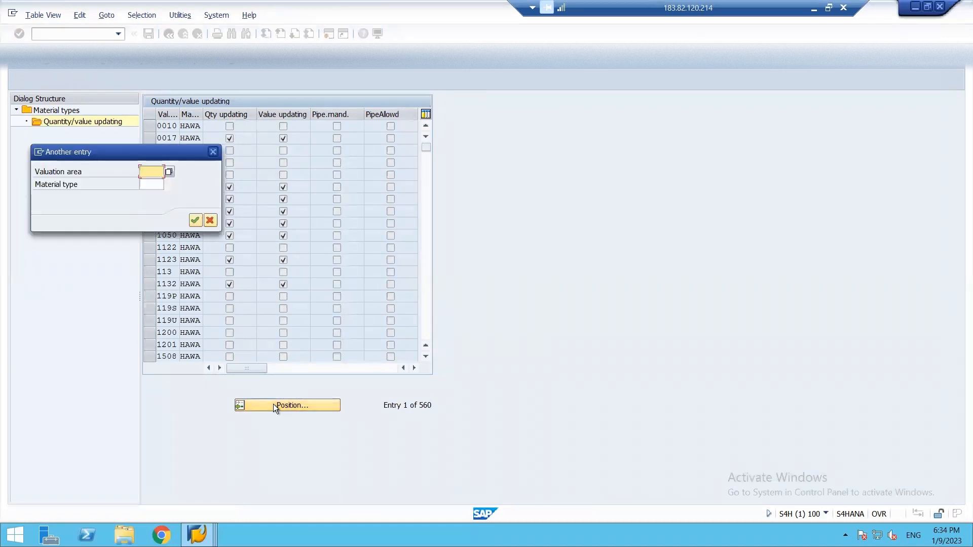
{"action": "type", "text": "br18"}
{"action": "key", "text": "Return"}
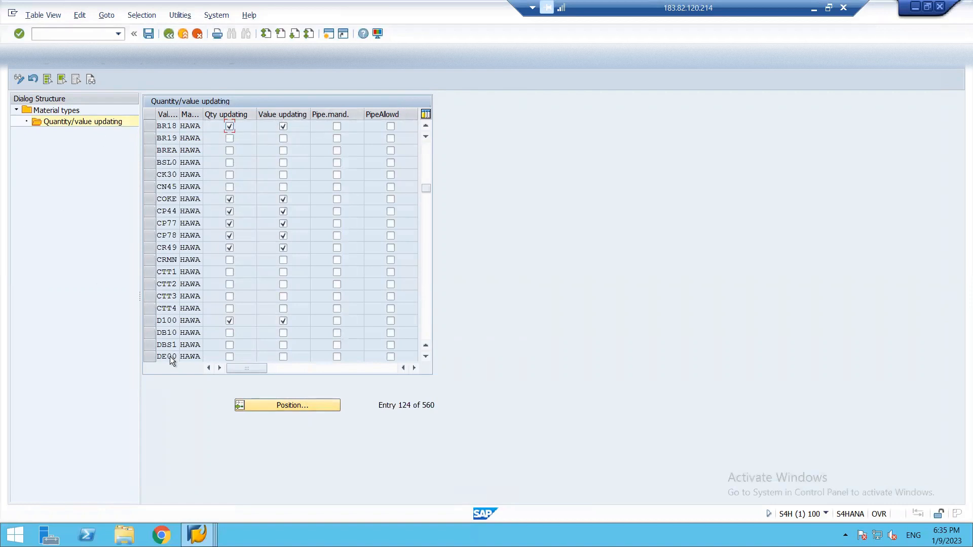
Step: Leave the HAWA material type attributes and open the invoice tolerance limits table by company code and tolerance key
{"action": "key", "text": "F3"}
{"action": "key", "text": "F3"}
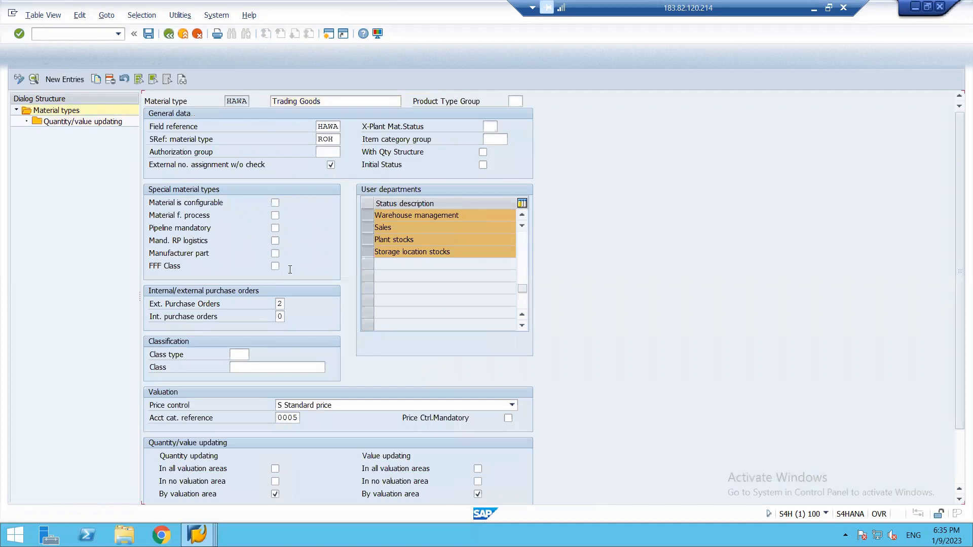
{"action": "key", "text": "F3"}
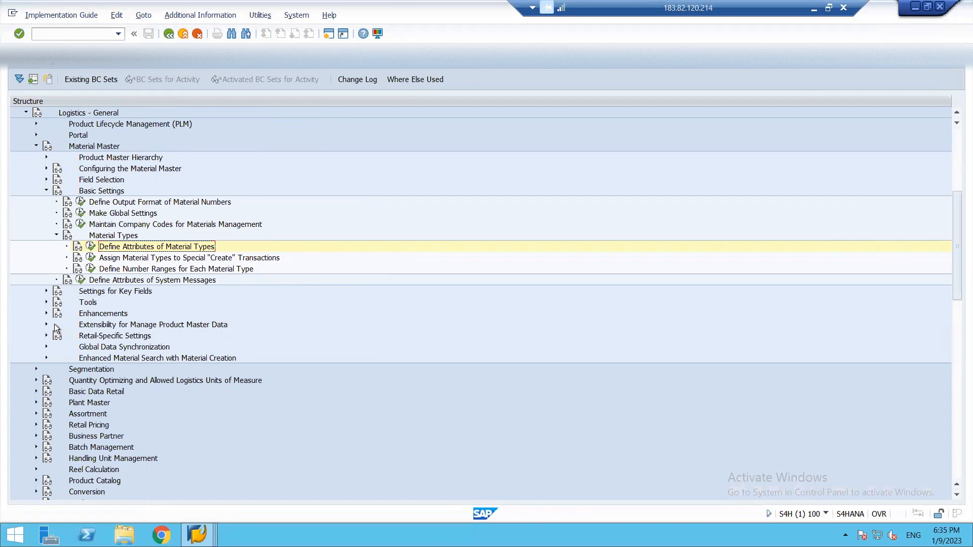
{"action": "left_click", "coordinate": [41, 32]}
{"action": "type", "text": "/n"}
{"action": "type", "text": "oms2"}
{"action": "key", "text": "Return"}
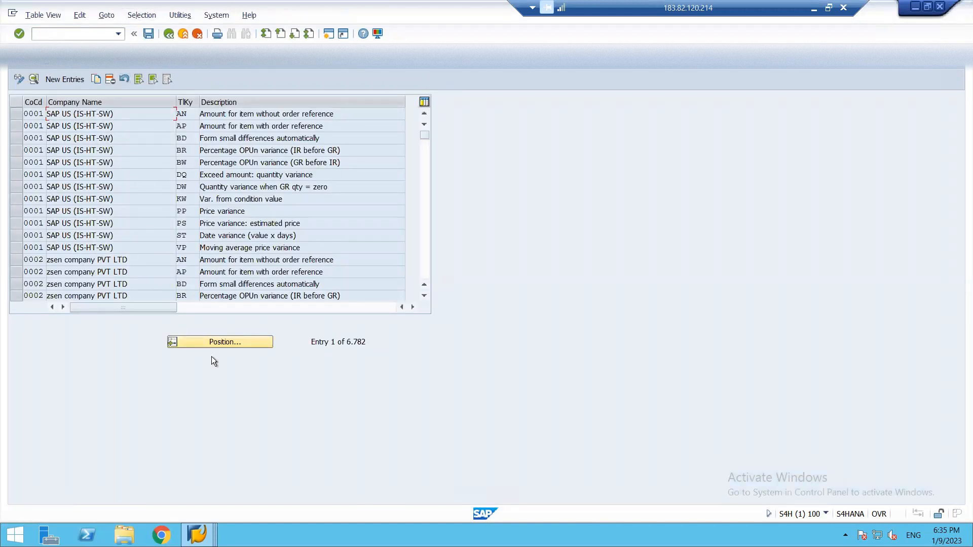
Step: Position the tolerance limits list at company code 1988 and display the details of company code 1812's ST date variance entry
{"action": "left_click", "coordinate": [212, 343]}
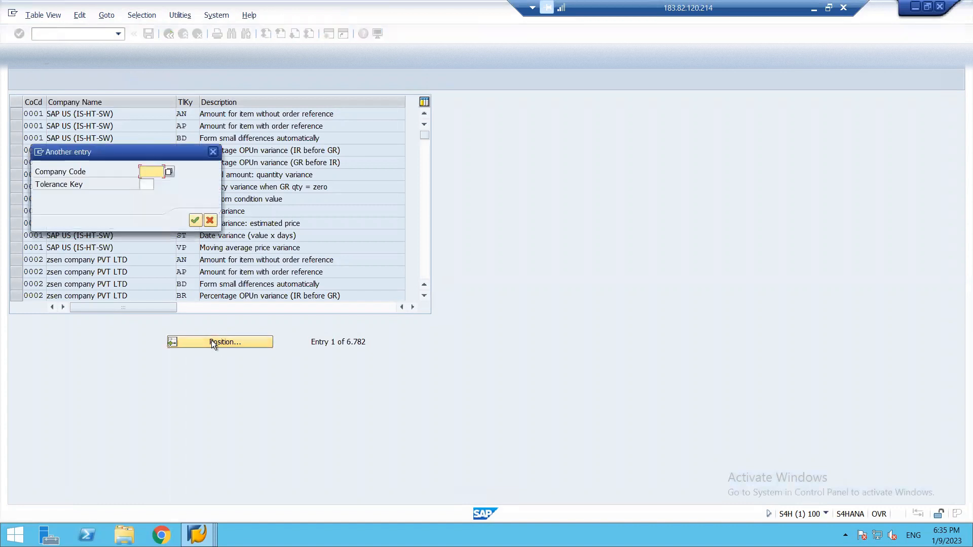
{"action": "type", "text": "1988"}
{"action": "key", "text": "Return"}
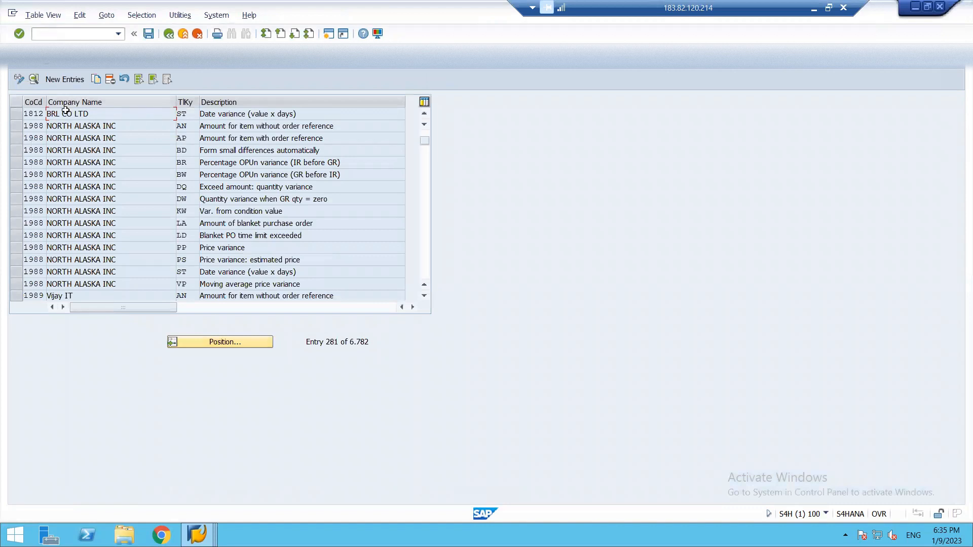
{"action": "left_click", "coordinate": [196, 114]}
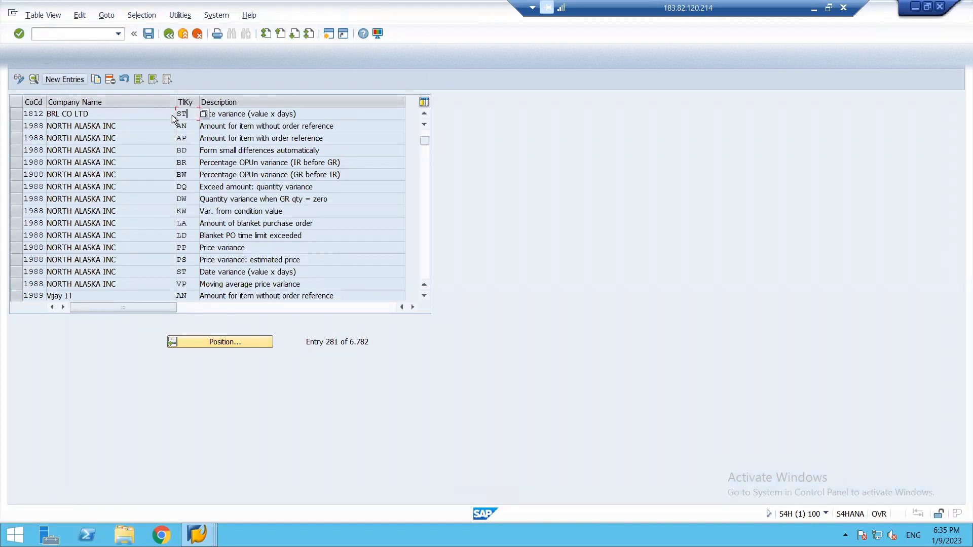
{"action": "double_click", "coordinate": [119, 116]}
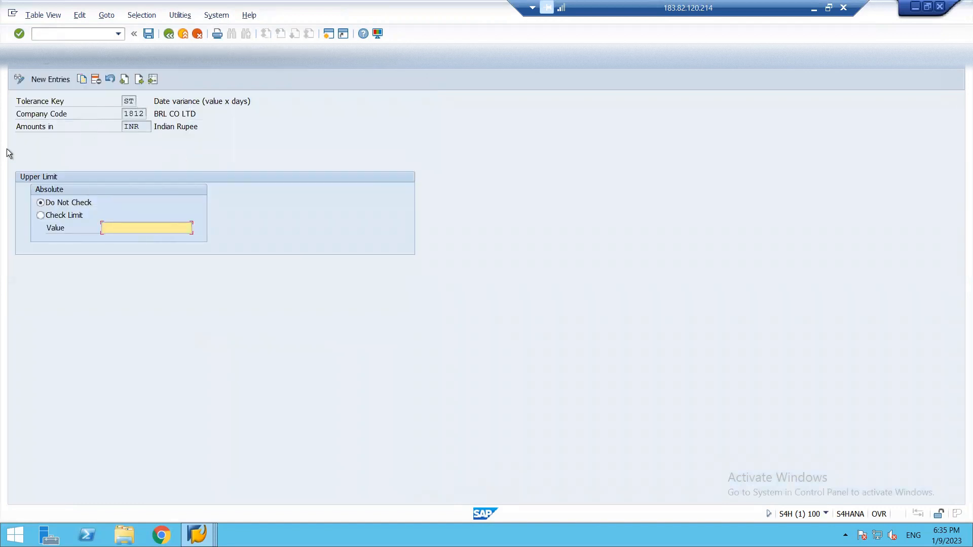
Step: Review the list of available tolerance keys from the ST entry, and exit the tolerance limits customizing
{"action": "left_click", "coordinate": [134, 101]}
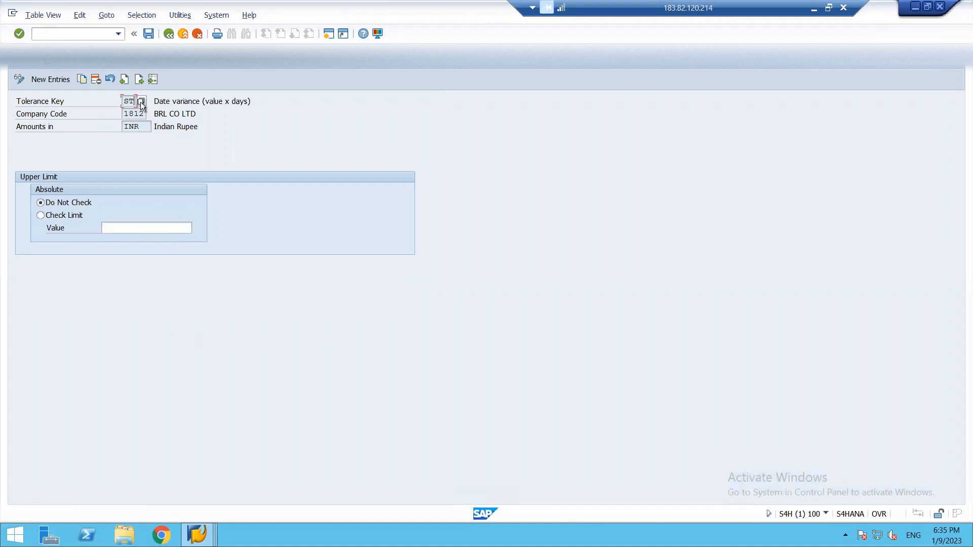
{"action": "left_click", "coordinate": [141, 102]}
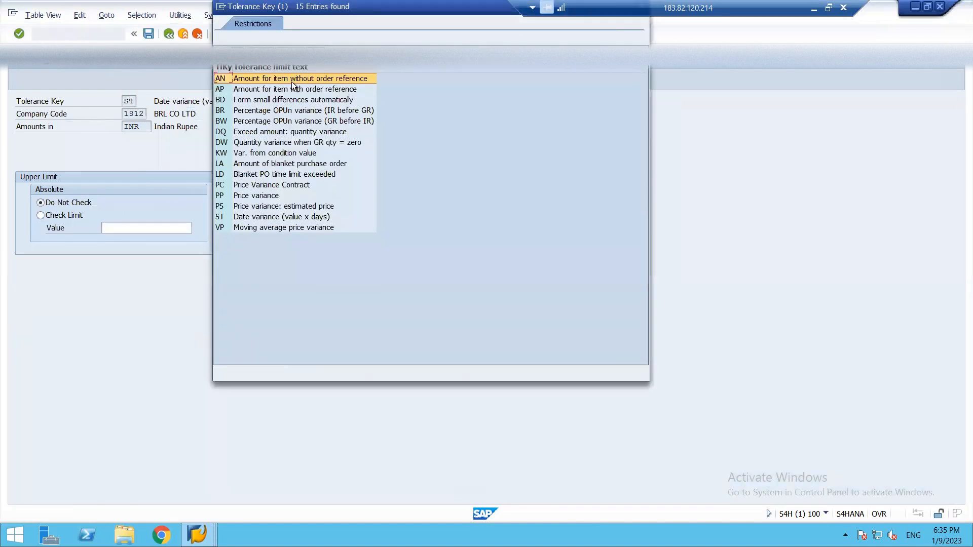
{"action": "left_click", "coordinate": [257, 218]}
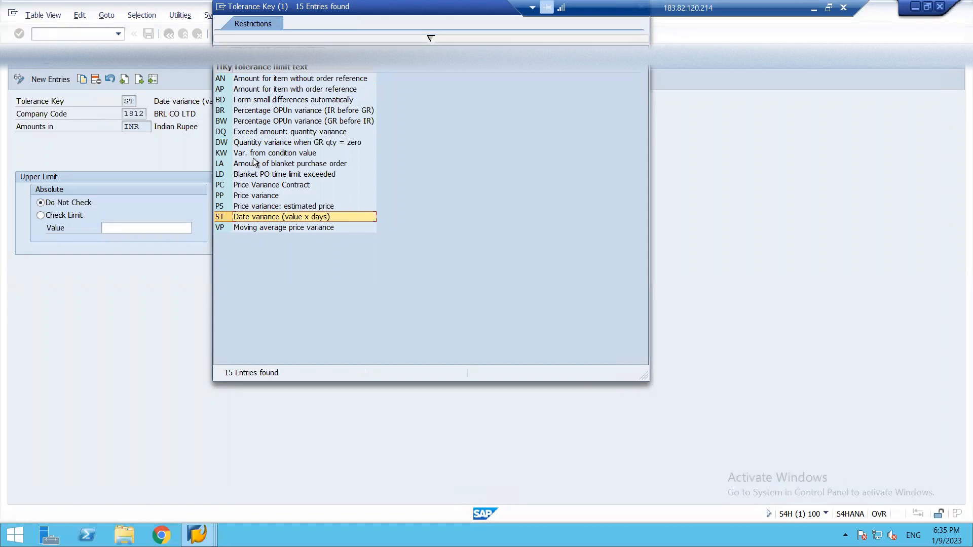
{"action": "key", "text": "Return"}
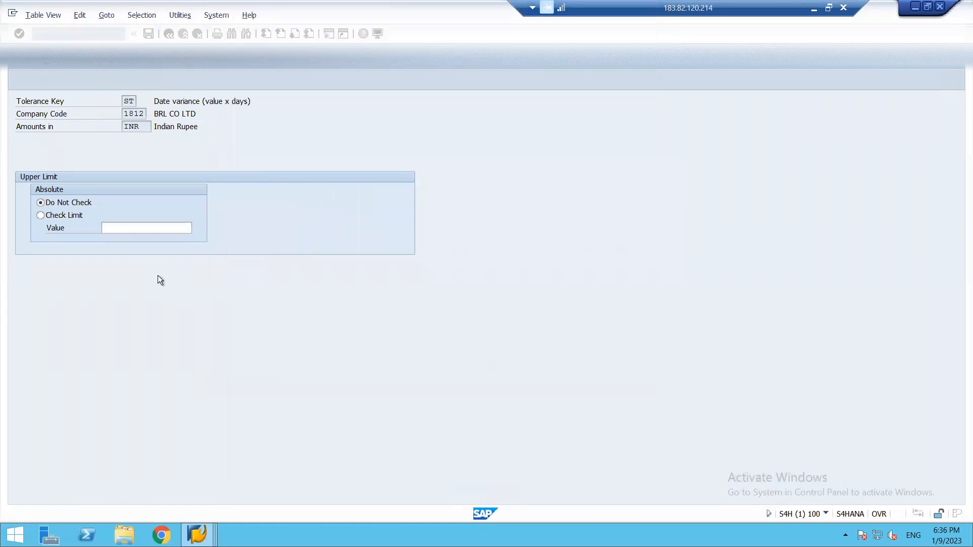
{"action": "key", "text": "F3"}
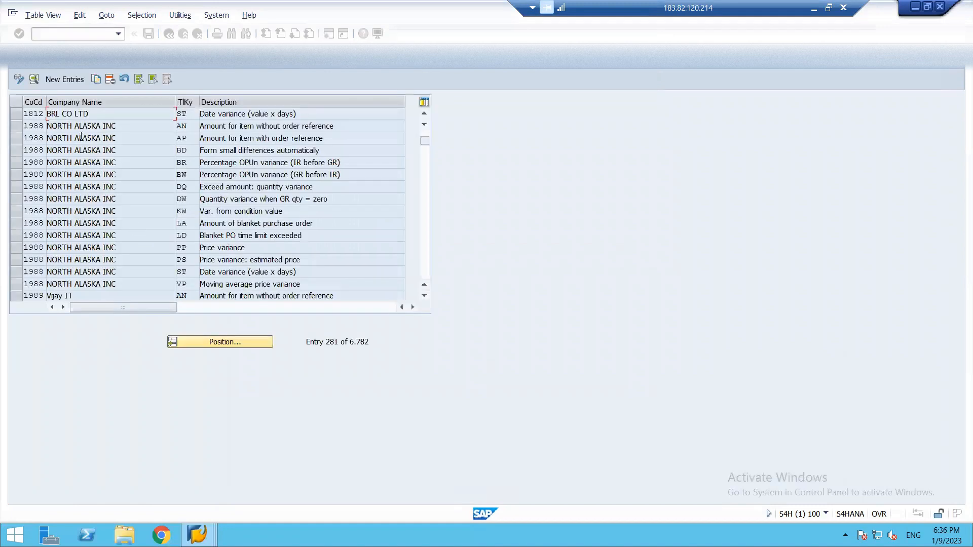
{"action": "key", "text": "F3"}
Step: Start creating a material with MM01, keeping industry sector 2 Fashion and material type HAWA Trading Goods, and continue to the view selection
{"action": "left_click", "coordinate": [61, 34]}
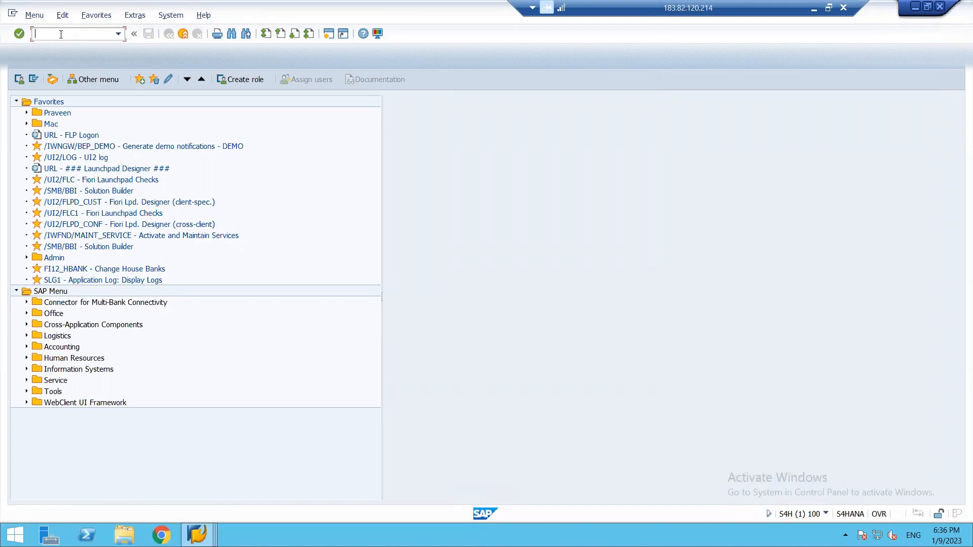
{"action": "type", "text": "mm01"}
{"action": "key", "text": "Return"}
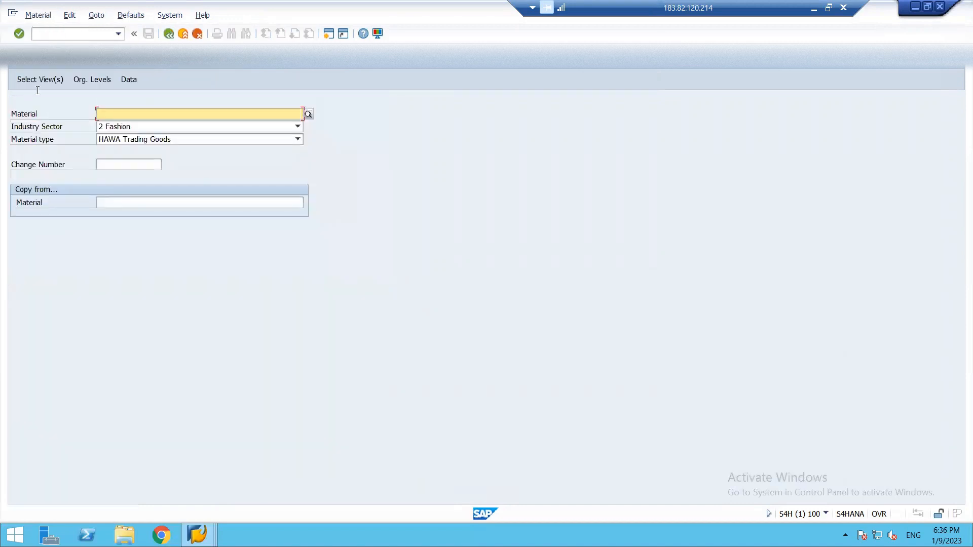
{"action": "left_click", "coordinate": [166, 140]}
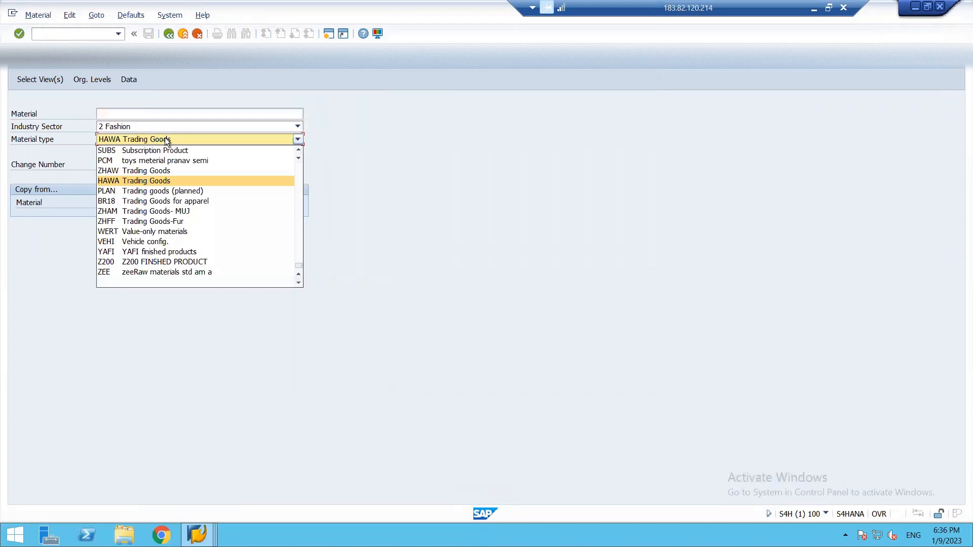
{"action": "left_click", "coordinate": [166, 140]}
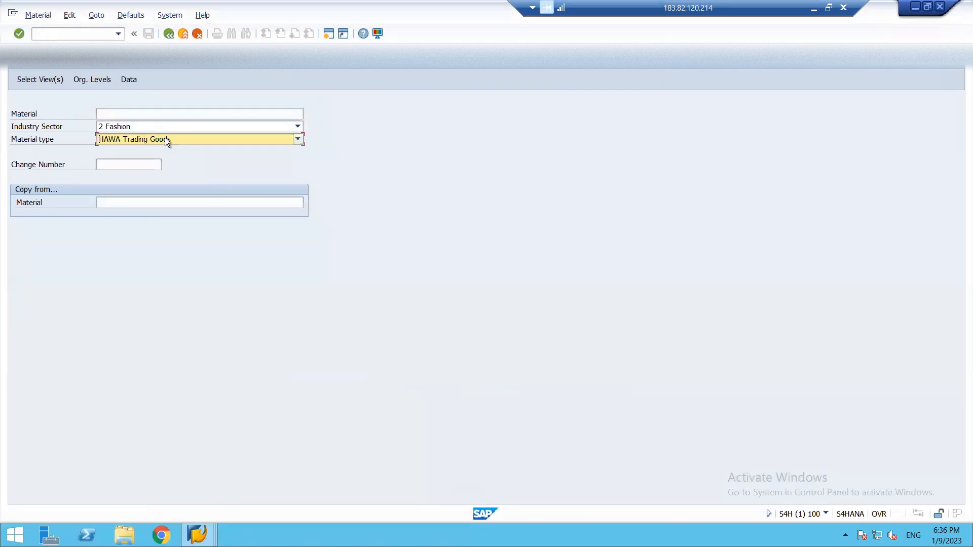
{"action": "left_click", "coordinate": [165, 140]}
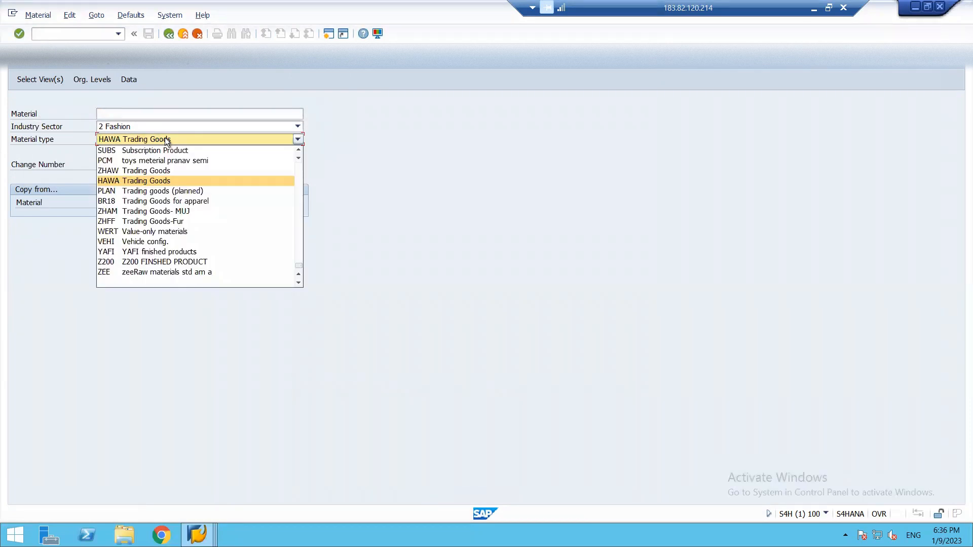
{"action": "left_click", "coordinate": [165, 139]}
{"action": "left_click", "coordinate": [156, 129]}
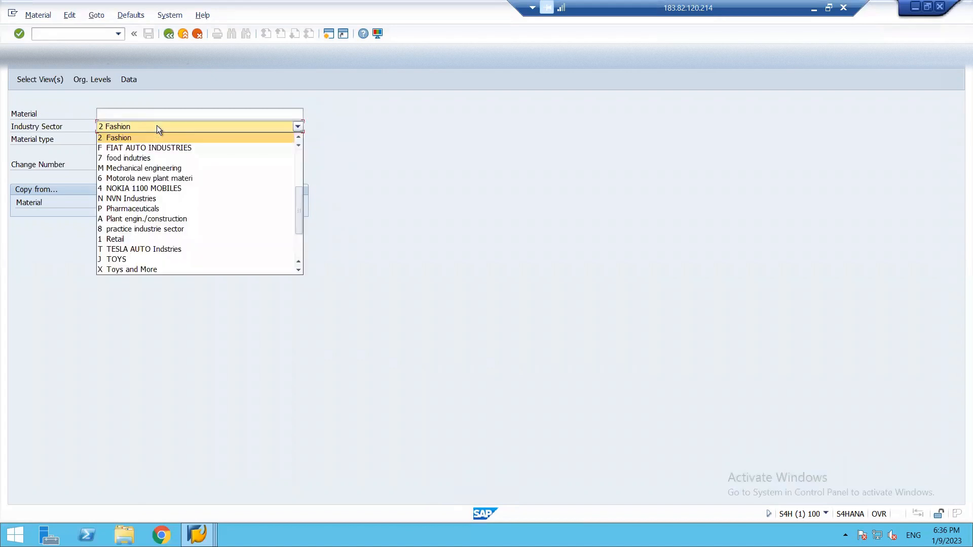
{"action": "left_click", "coordinate": [156, 126]}
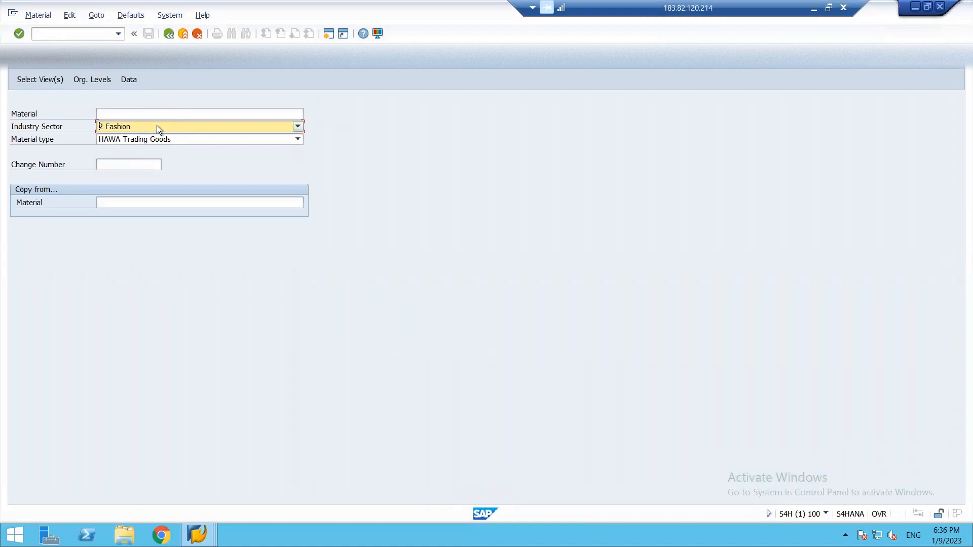
{"action": "key", "text": "Return"}
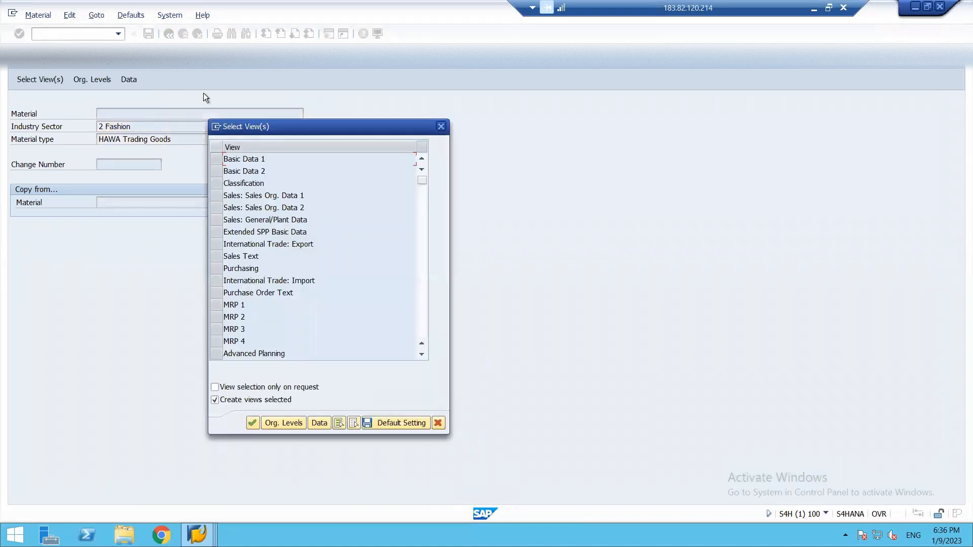
Step: Select the views Basic Data 1, Basic Data 2, Purchasing and Accounting 1 for the new material and confirm the selection
{"action": "left_click", "coordinate": [217, 158]}
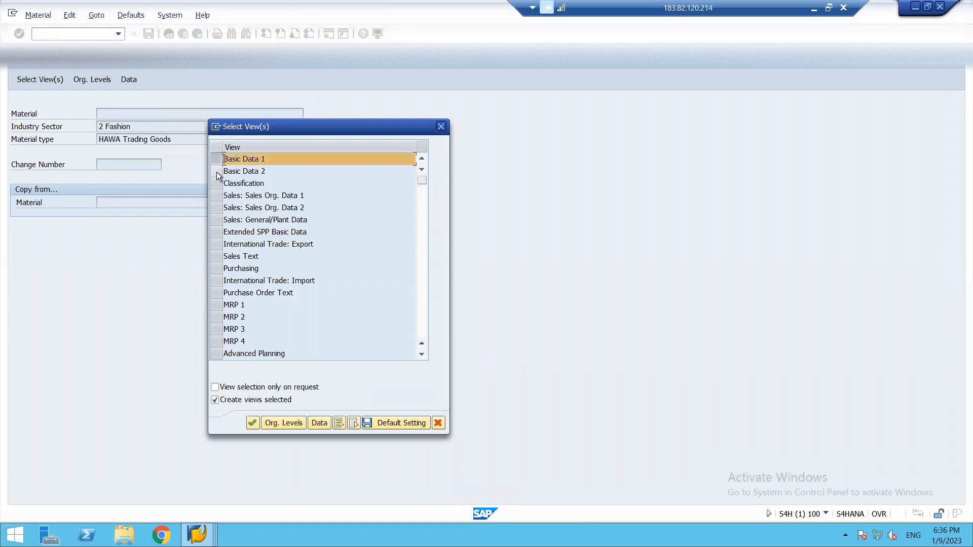
{"action": "left_click", "coordinate": [217, 172]}
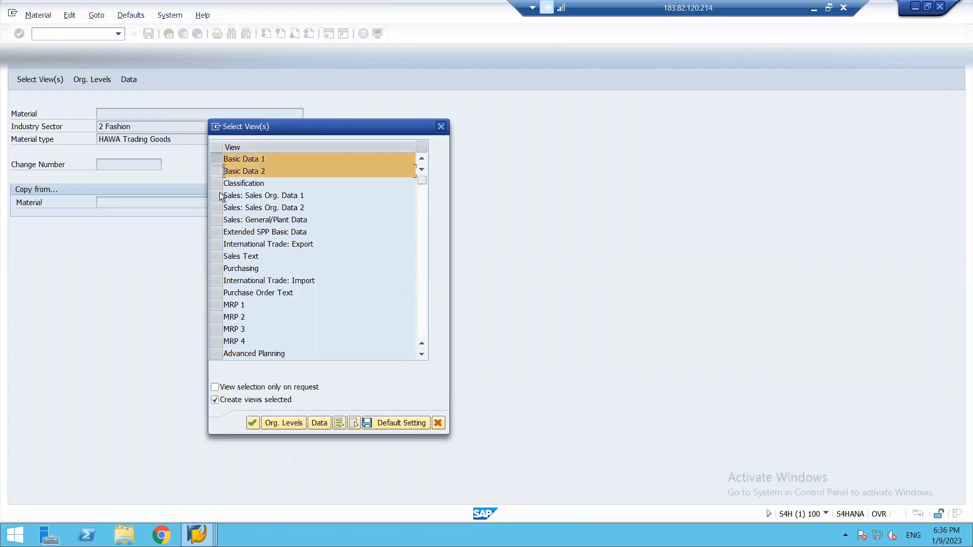
{"action": "left_click", "coordinate": [217, 269]}
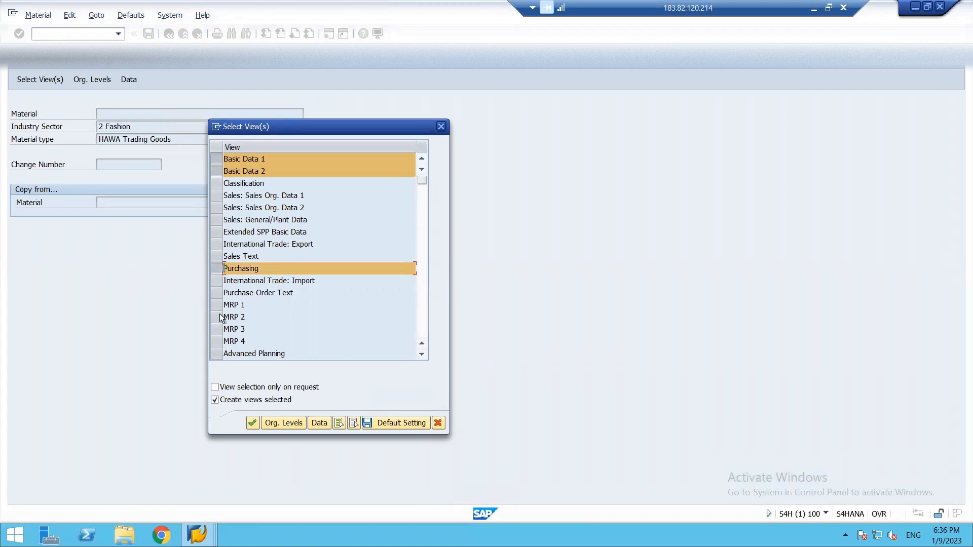
{"action": "left_click", "coordinate": [421, 354]}
{"action": "left_click", "coordinate": [421, 354]}
{"action": "left_click", "coordinate": [421, 354]}
{"action": "left_click", "coordinate": [421, 355]}
{"action": "left_click", "coordinate": [421, 354]}
{"action": "left_click", "coordinate": [421, 354]}
{"action": "left_click", "coordinate": [421, 354]}
{"action": "left_click", "coordinate": [421, 354]}
{"action": "left_click", "coordinate": [421, 354]}
{"action": "left_click", "coordinate": [421, 354]}
{"action": "left_click", "coordinate": [422, 355]}
{"action": "left_click", "coordinate": [421, 354]}
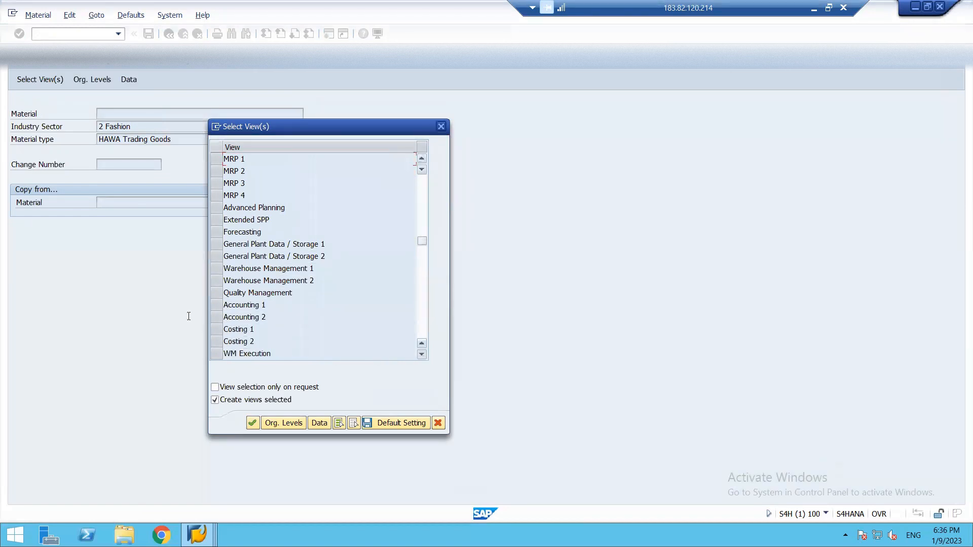
{"action": "left_click", "coordinate": [216, 306]}
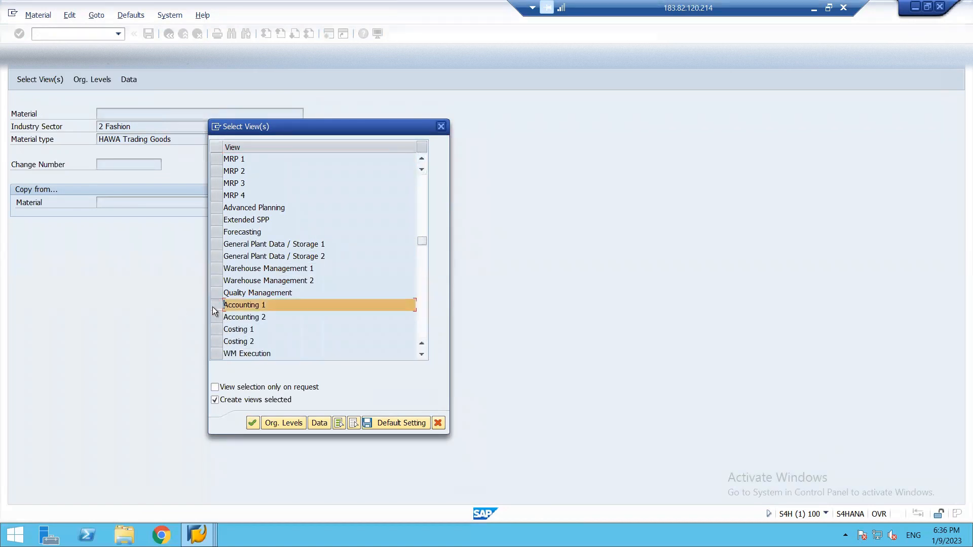
{"action": "left_click", "coordinate": [252, 423]}
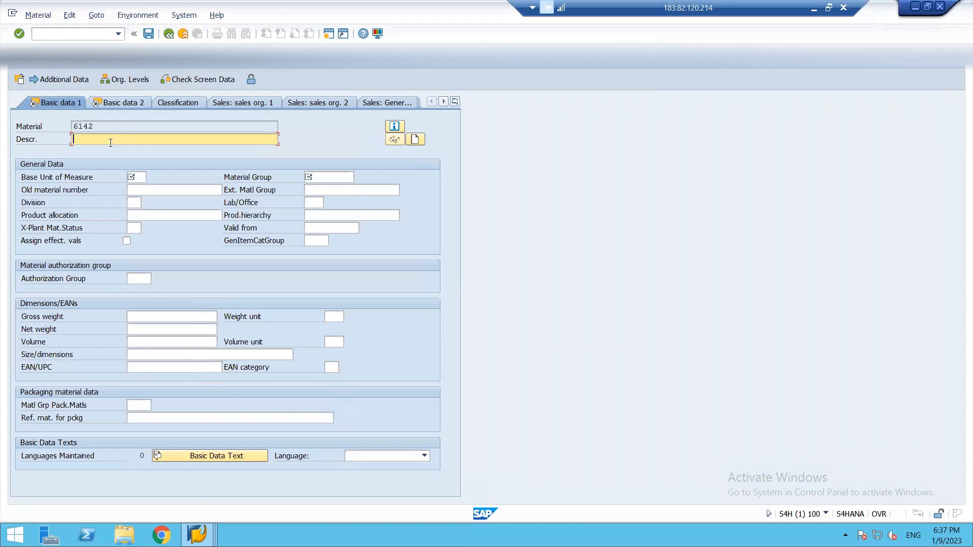
Step: Enter the description Coats for Men, base unit of measure EA and material group L001, and call up the organizational levels
{"action": "type", "text": "Coats for Men"}
{"action": "left_click", "coordinate": [138, 176]}
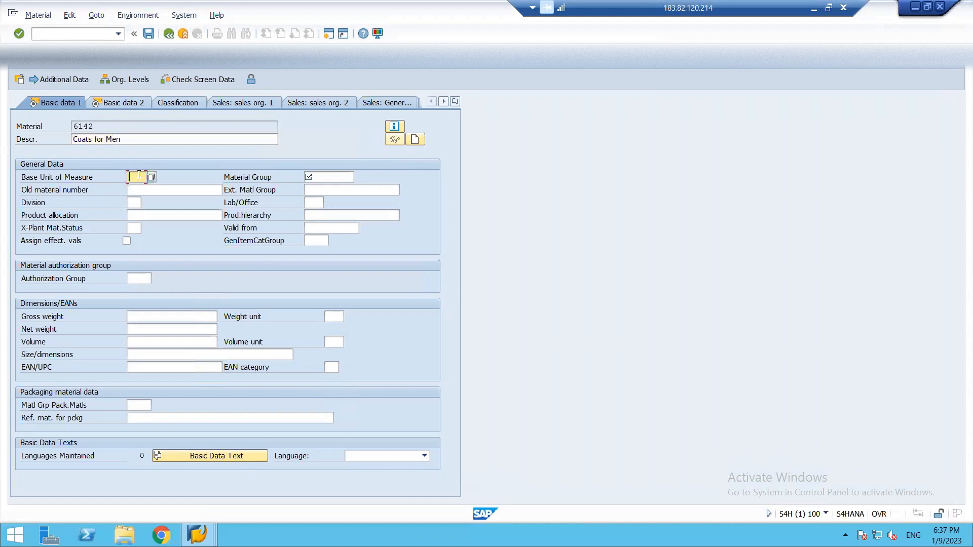
{"action": "type", "text": "ea"}
{"action": "left_click", "coordinate": [332, 177]}
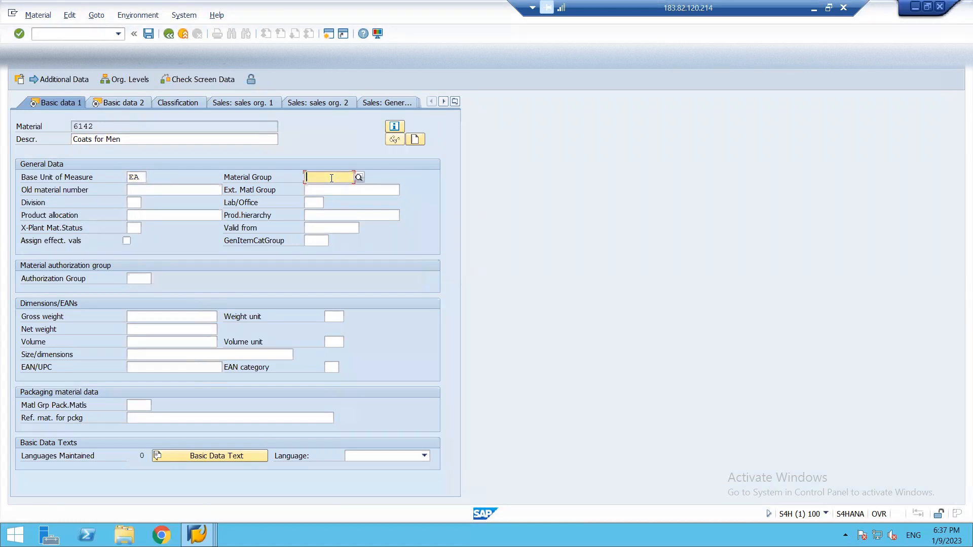
{"action": "type", "text": "l"}
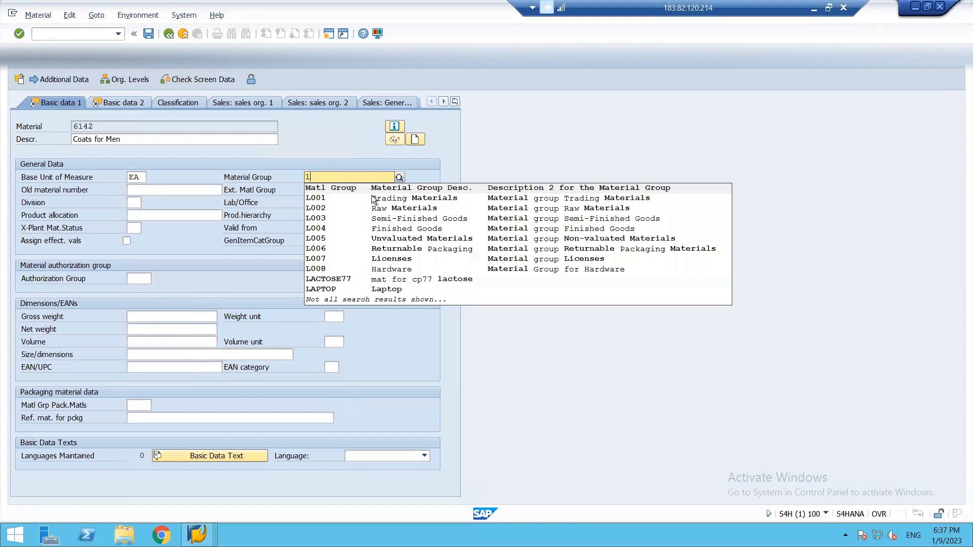
{"action": "left_click", "coordinate": [375, 199]}
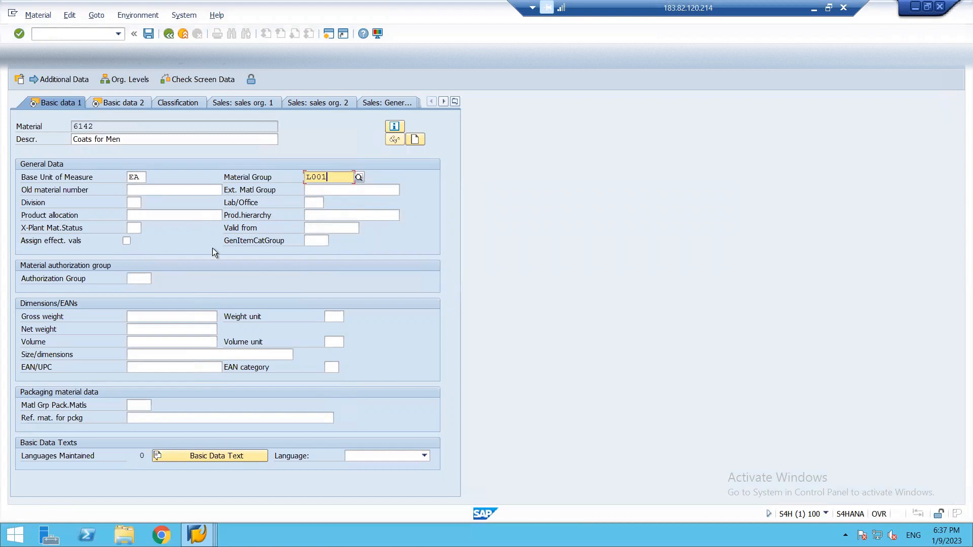
{"action": "left_click", "coordinate": [126, 81]}
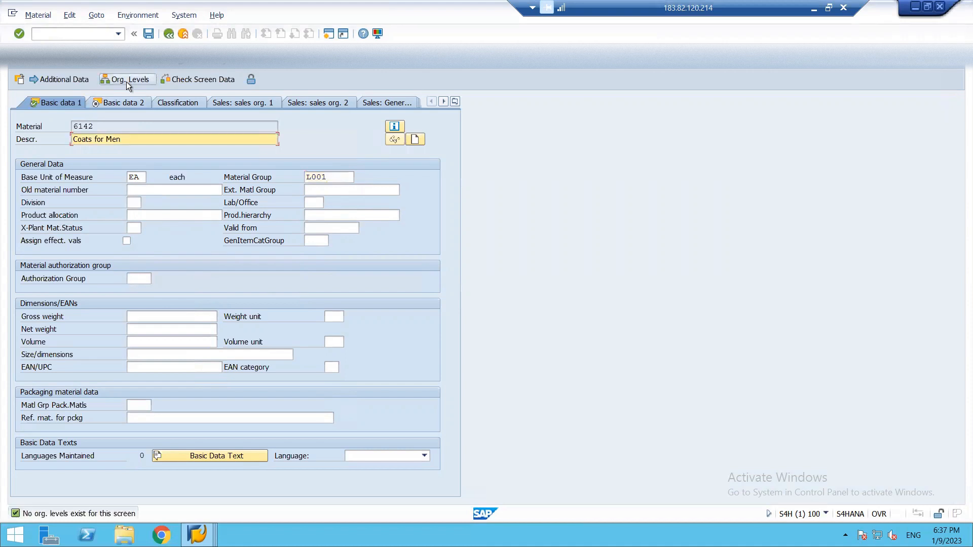
Step: Go through the Basic Data 2, Classification, Purchasing and Intl Trade: Import views of the new material, up to Purchase order text
{"action": "left_click", "coordinate": [102, 104]}
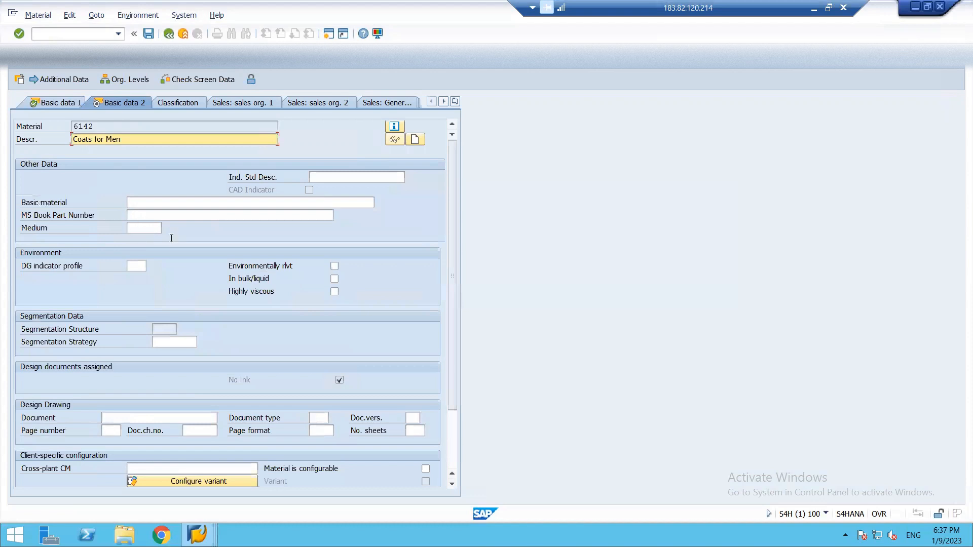
{"action": "left_click", "coordinate": [180, 103]}
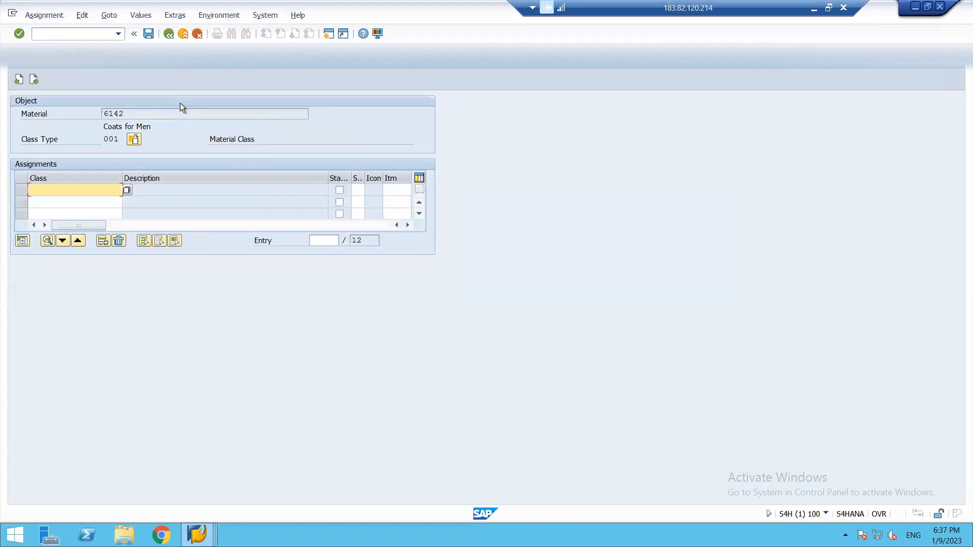
{"action": "key", "text": "F3"}
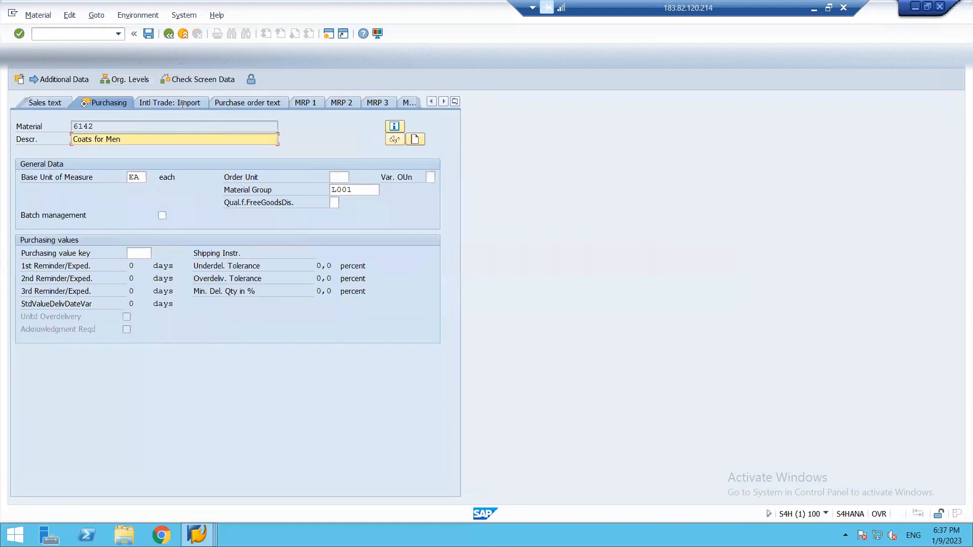
{"action": "left_click", "coordinate": [181, 102]}
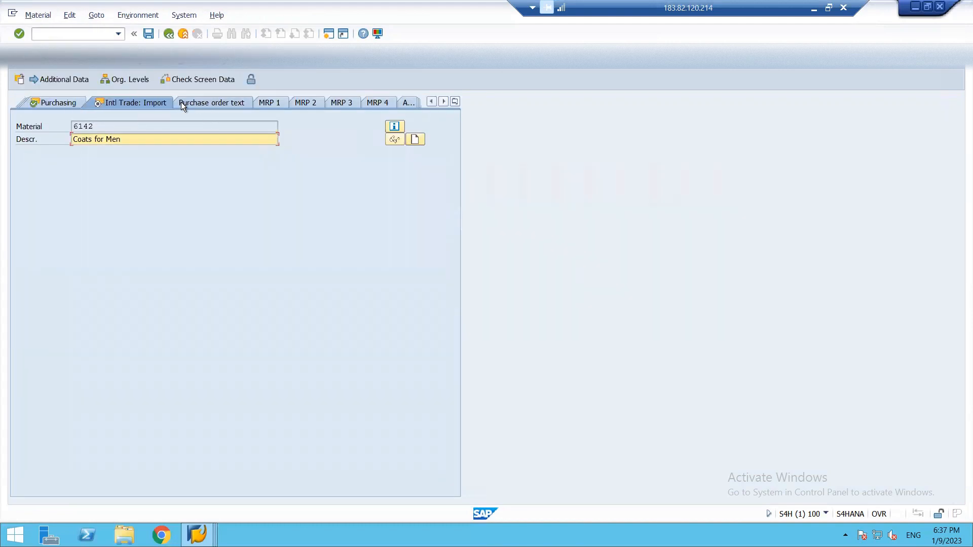
{"action": "left_click", "coordinate": [224, 101]}
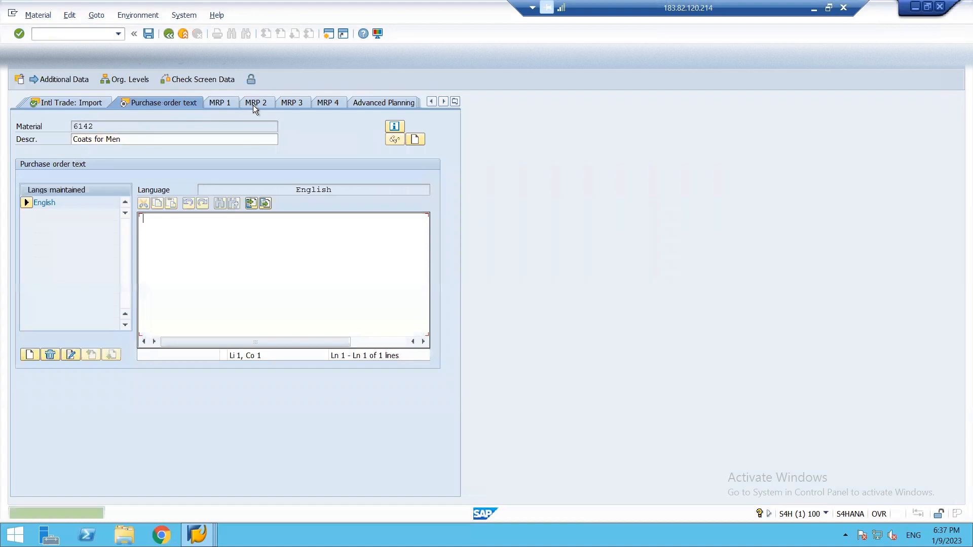
Step: Open the MRP 1 view of the material for plant BR18 and storage location ST1
{"action": "left_click", "coordinate": [263, 104]}
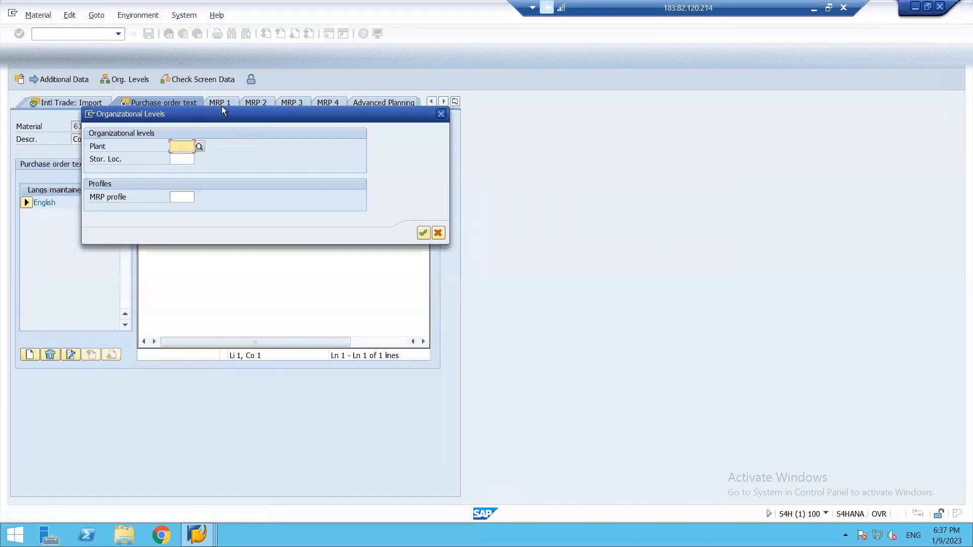
{"action": "key", "text": "Escape"}
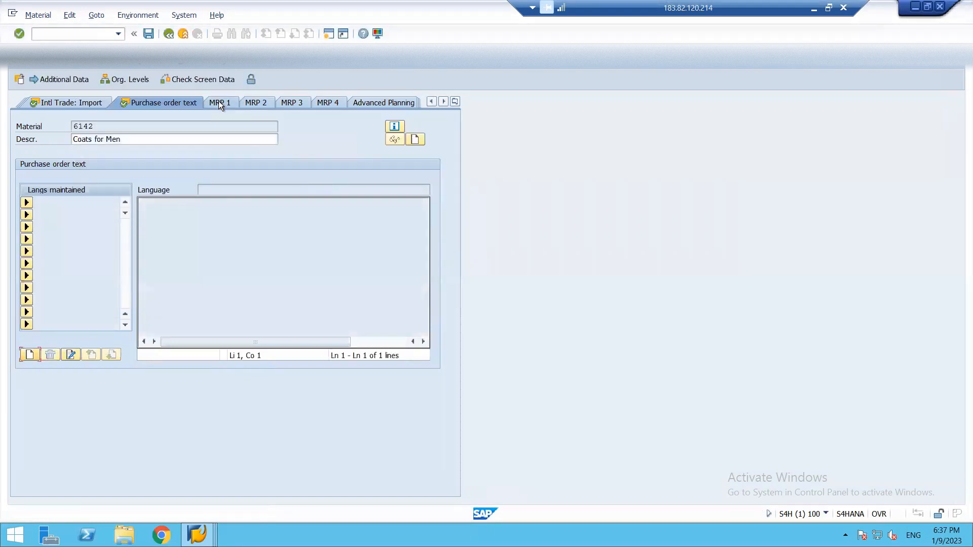
{"action": "left_click", "coordinate": [219, 104]}
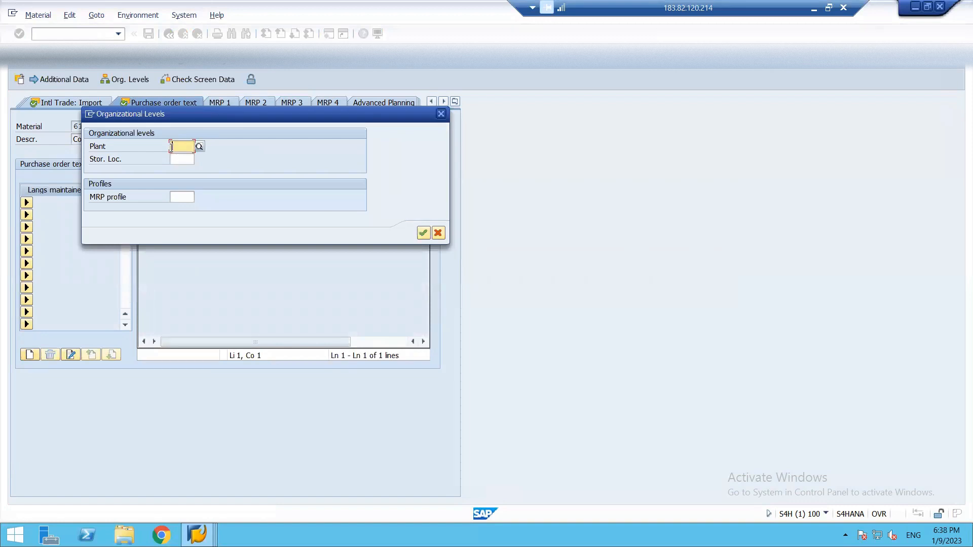
{"action": "type", "text": "br18"}
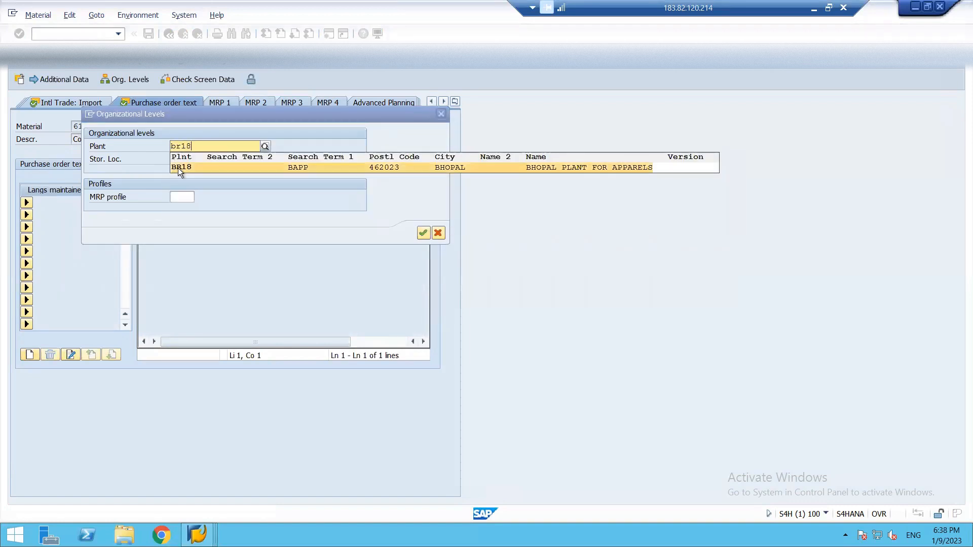
{"action": "left_click", "coordinate": [178, 167]}
{"action": "left_click", "coordinate": [182, 159]}
{"action": "type", "text": "st1"}
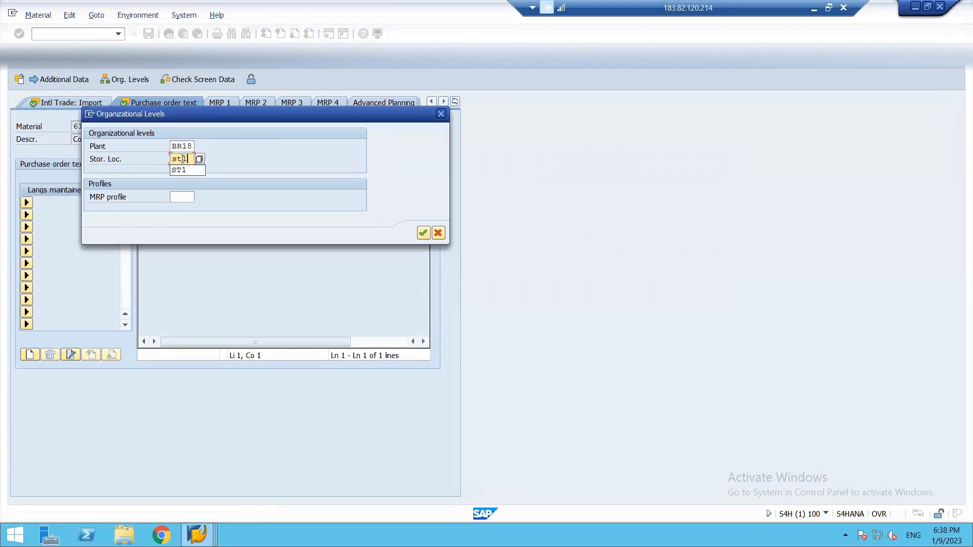
{"action": "left_click", "coordinate": [424, 231]}
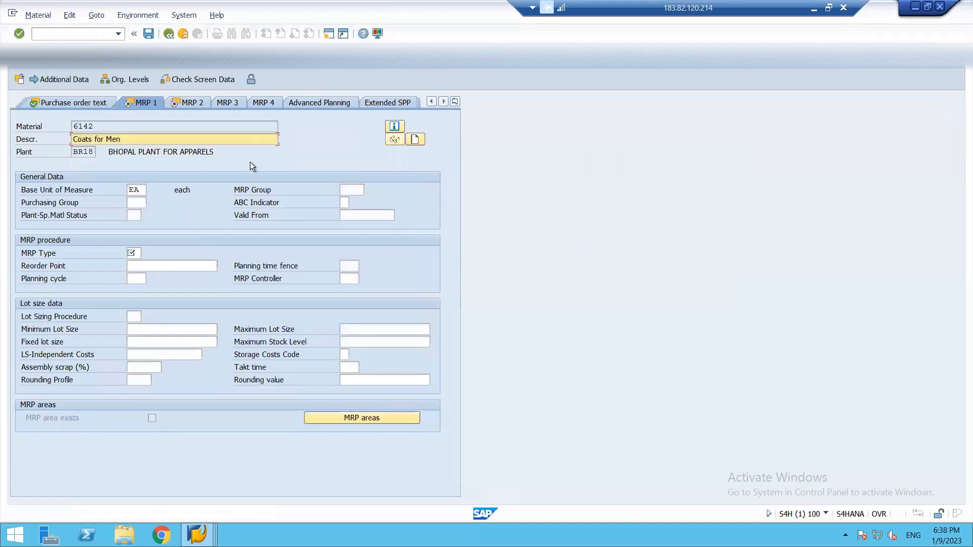
Step: Try to enter BRPO as the purchasing group in the general data of the MRP 1 view
{"action": "left_click", "coordinate": [138, 202]}
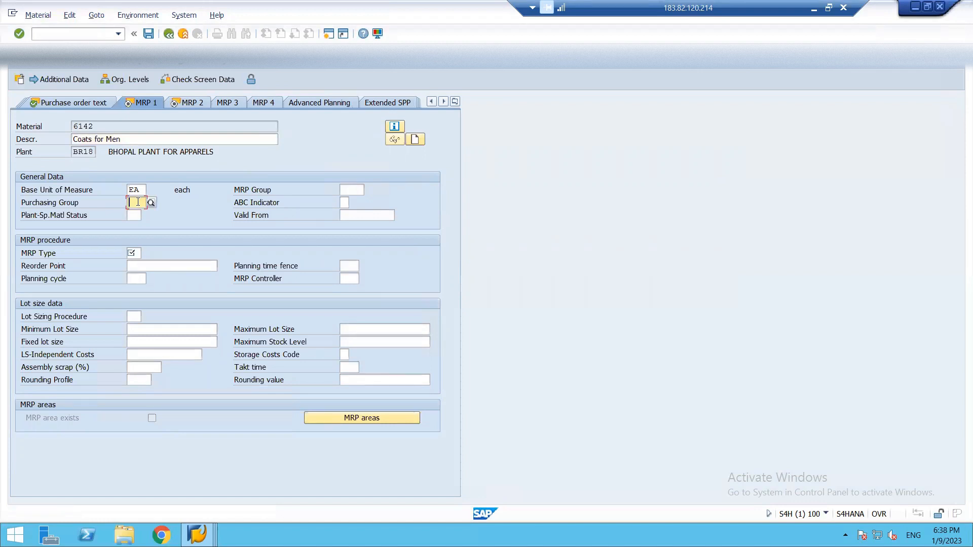
{"action": "type", "text": "BRP"}
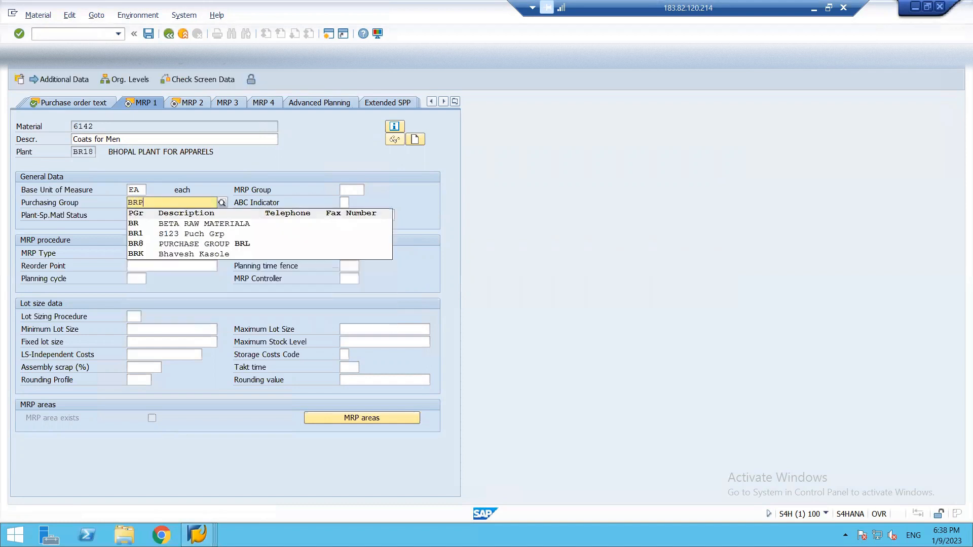
{"action": "type", "text": "O"}
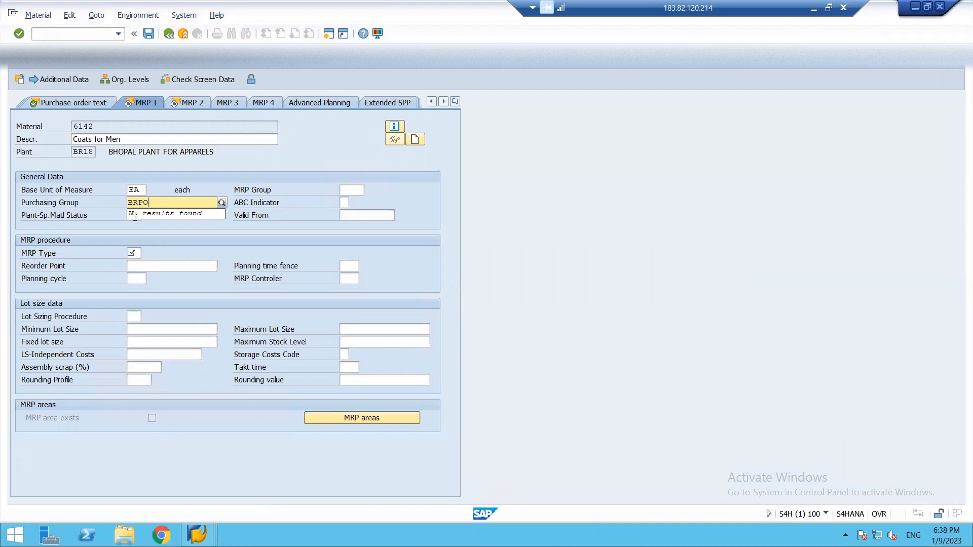
{"action": "left_click", "coordinate": [269, 201]}
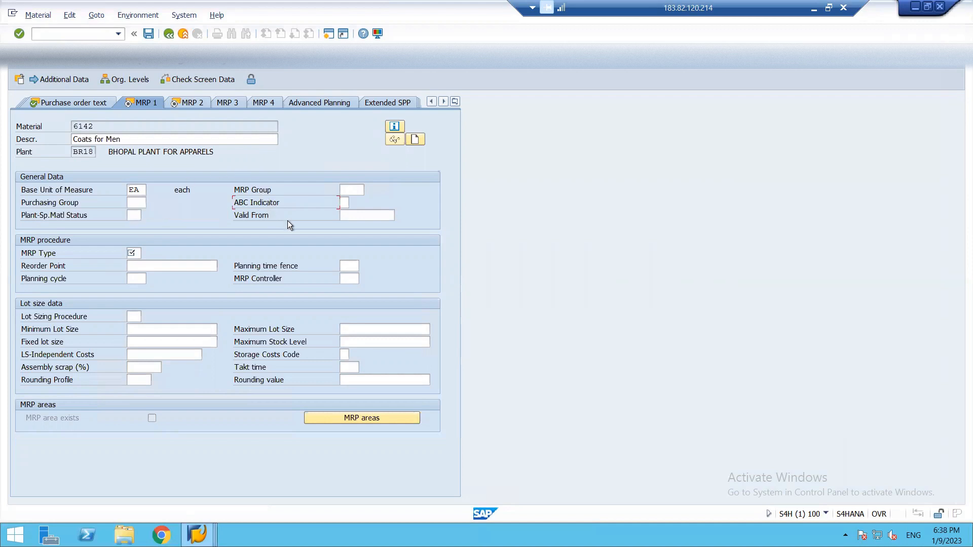
Step: Set the MRP type to V1, Manual reorder point with external requirements, and confirm the entry
{"action": "left_click", "coordinate": [191, 103]}
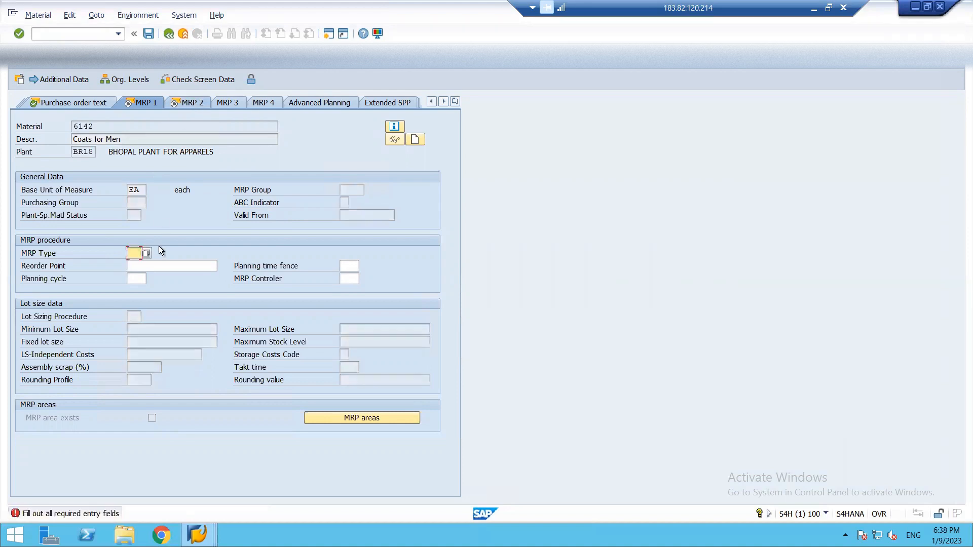
{"action": "left_click", "coordinate": [146, 253]}
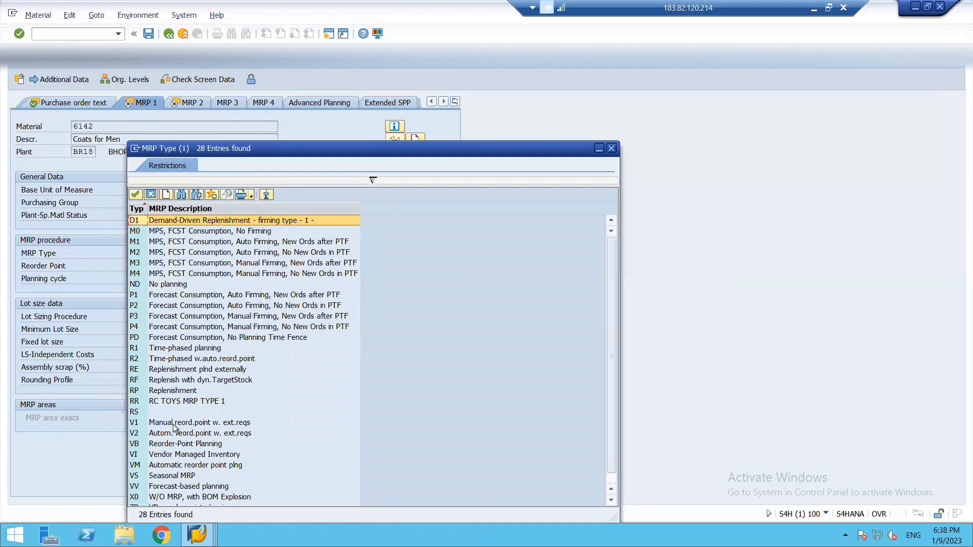
{"action": "double_click", "coordinate": [174, 424]}
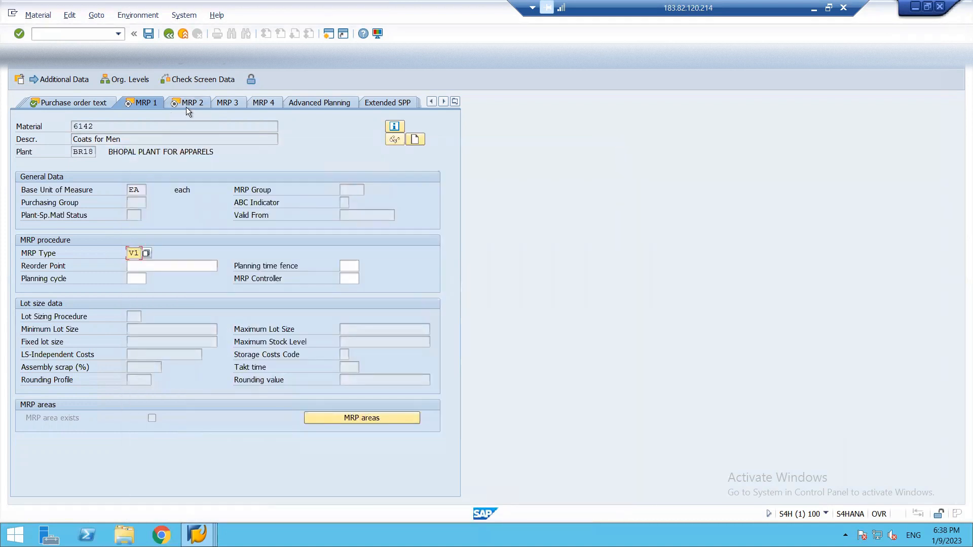
{"action": "key", "text": "Return"}
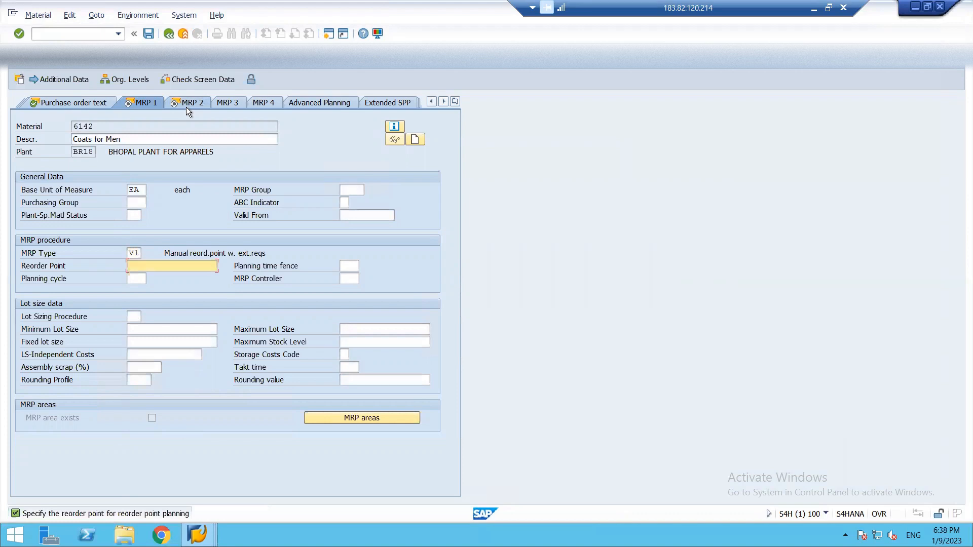
Step: Change the MRP type to D1, Demand-Driven Replenishment, and confirm the entry
{"action": "left_click", "coordinate": [140, 252]}
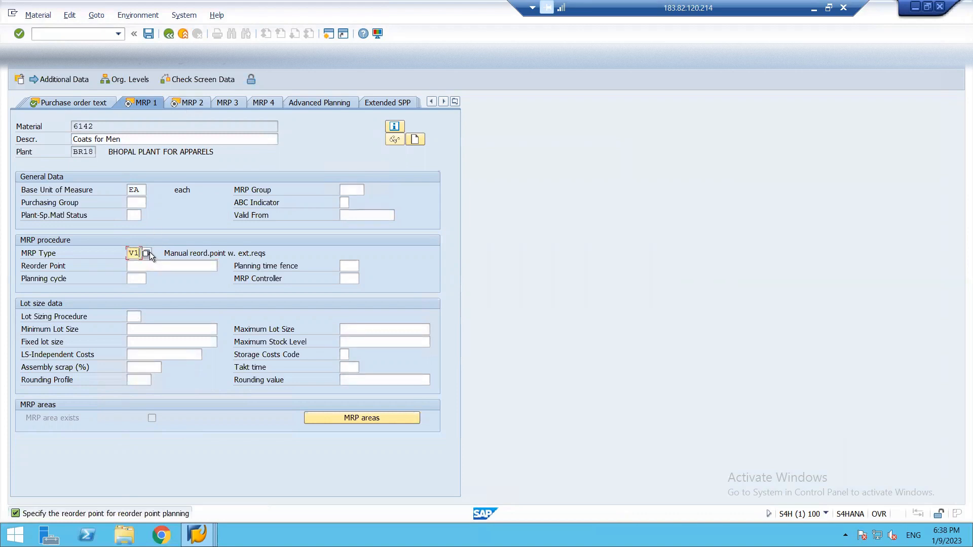
{"action": "left_click", "coordinate": [149, 253]}
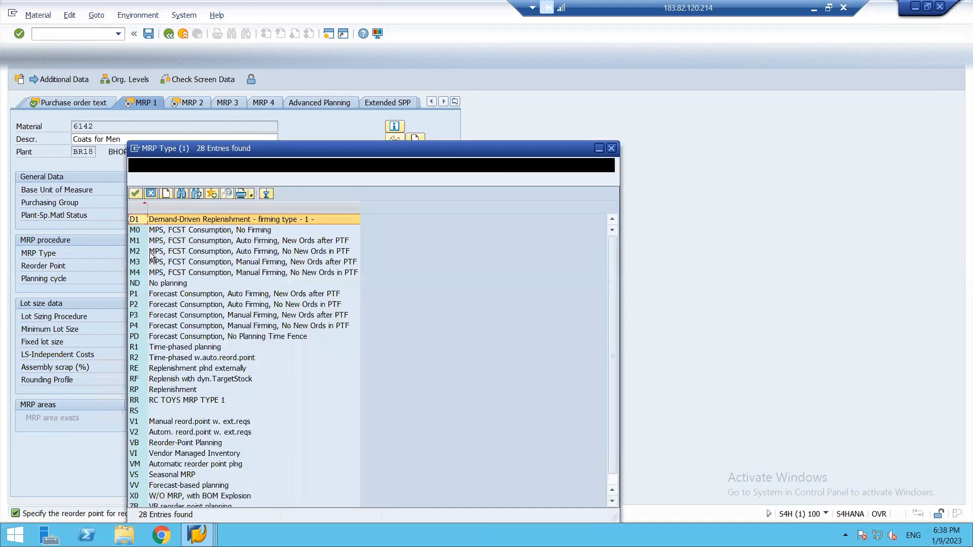
{"action": "double_click", "coordinate": [199, 220]}
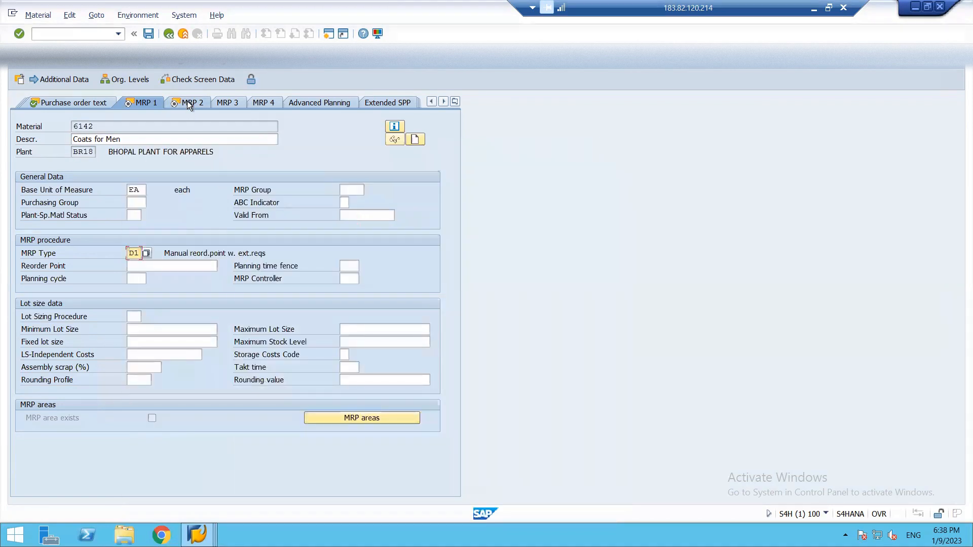
{"action": "key", "text": "Return"}
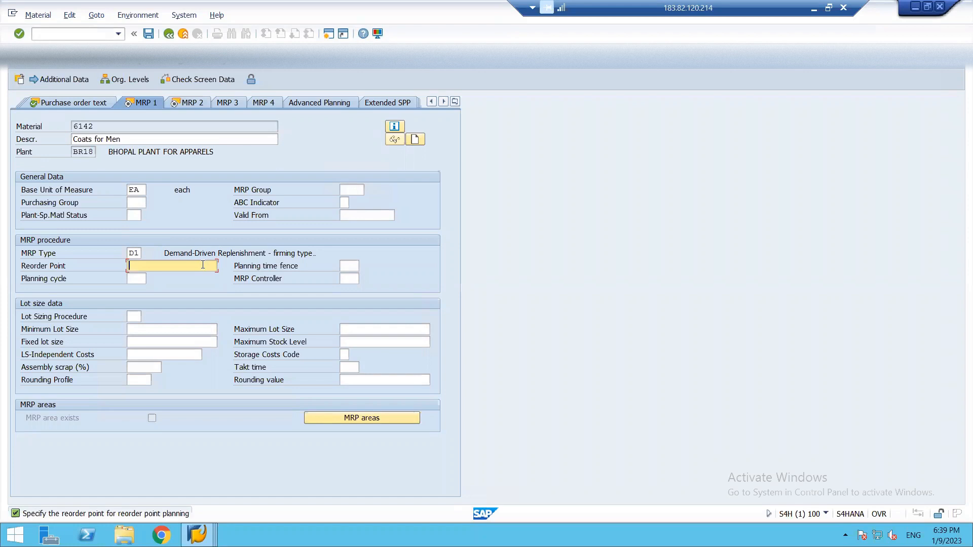
Step: Change the MRP type to RS from the list of available MRP types
{"action": "left_click", "coordinate": [140, 254]}
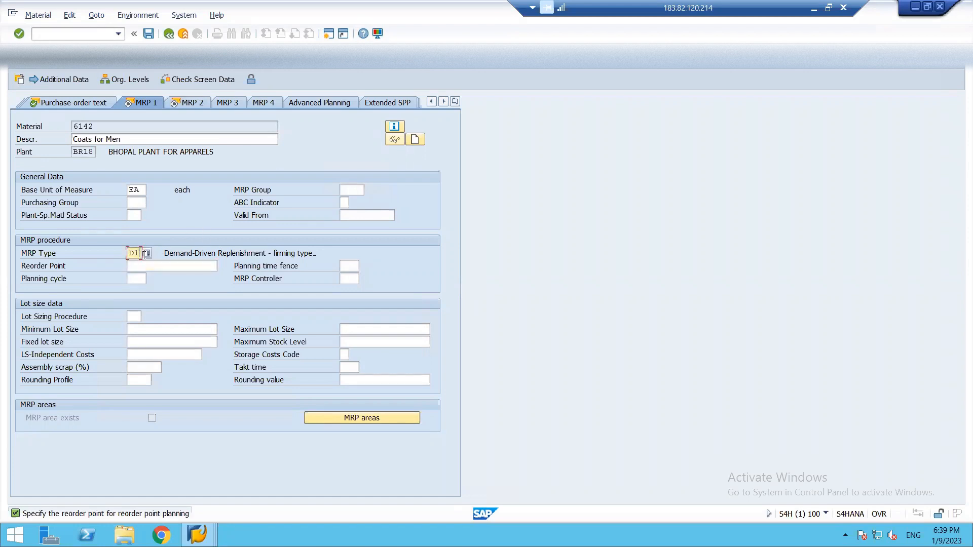
{"action": "left_click", "coordinate": [146, 254]}
{"action": "key", "text": "Down"}
{"action": "key", "text": "Down"}
{"action": "key", "text": "Down"}
{"action": "key", "text": "Down"}
{"action": "key", "text": "Down"}
{"action": "key", "text": "Down"}
{"action": "key", "text": "Down"}
{"action": "key", "text": "Down"}
{"action": "key", "text": "Down"}
{"action": "key", "text": "Down"}
{"action": "key", "text": "Down"}
{"action": "key", "text": "Down"}
{"action": "key", "text": "Down"}
{"action": "key", "text": "Down"}
{"action": "key", "text": "Down"}
{"action": "key", "text": "Down"}
{"action": "key", "text": "Down"}
{"action": "key", "text": "Down"}
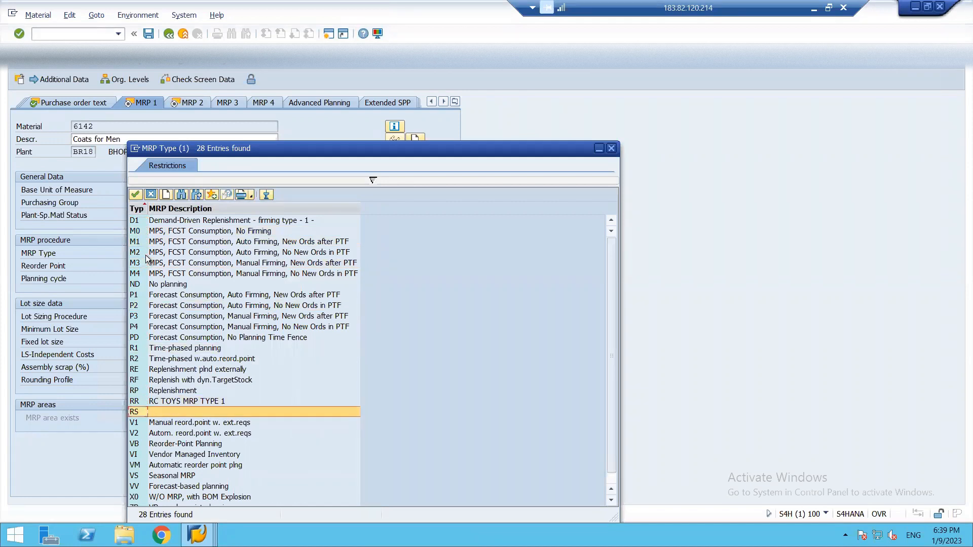
{"action": "key", "text": "Escape"}
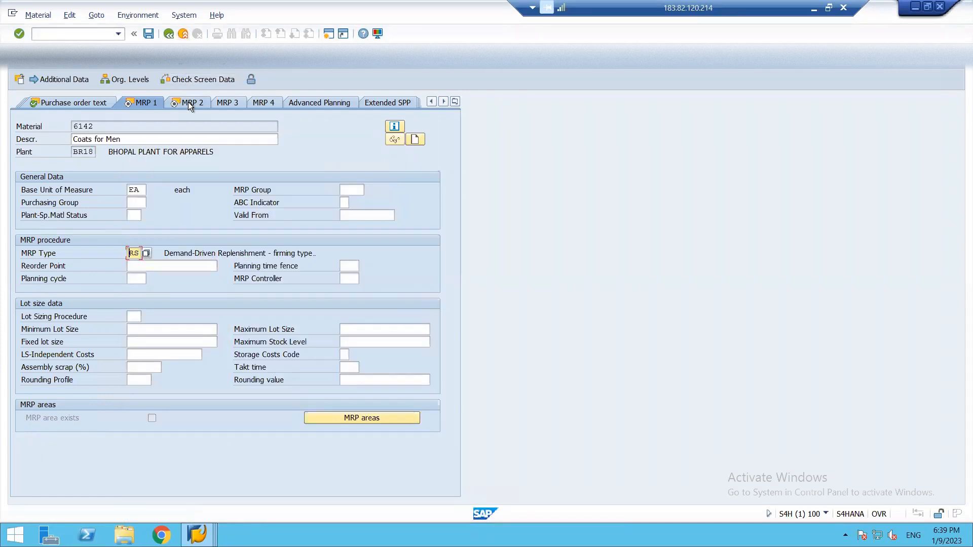
Step: Continue through the MRP 2 view to MRP 3, leaving the planned delivery time empty
{"action": "left_click", "coordinate": [189, 104]}
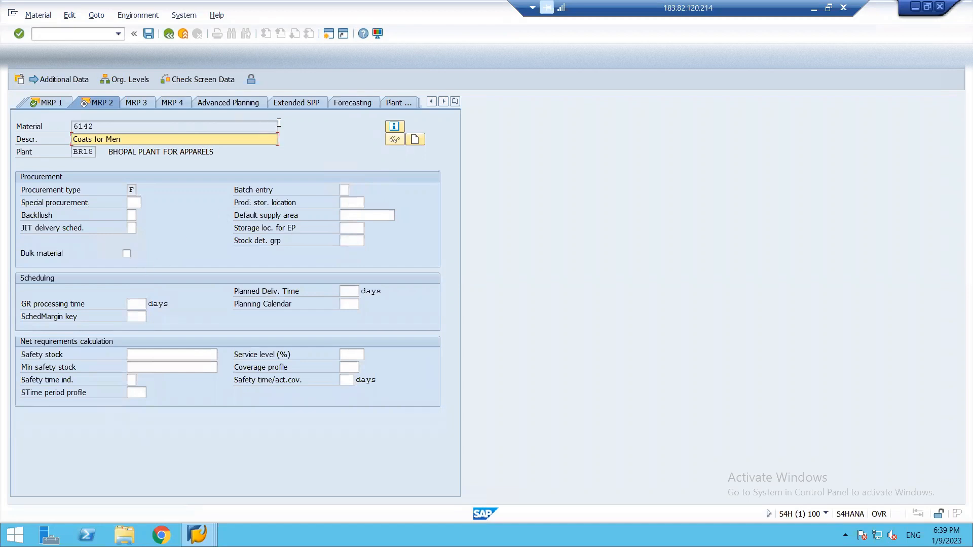
{"action": "left_click", "coordinate": [132, 102]}
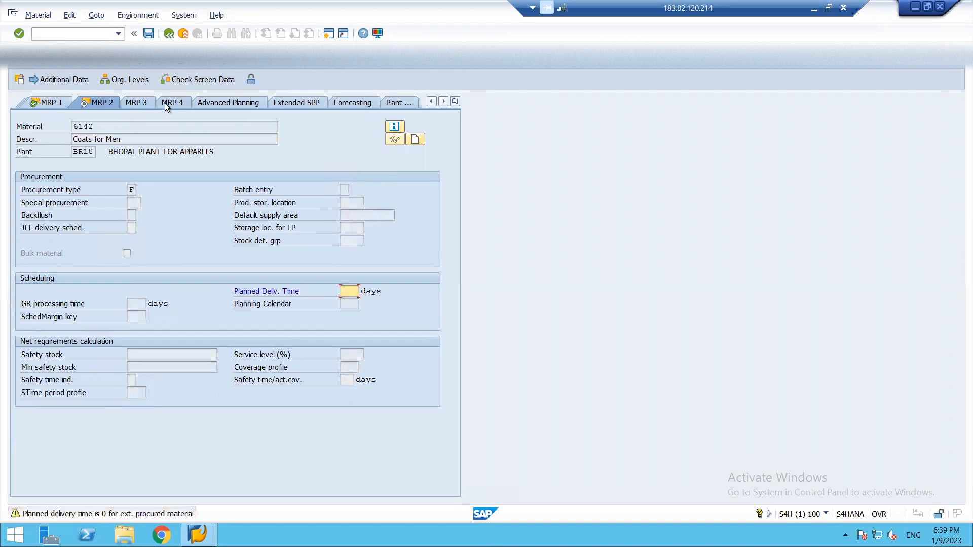
{"action": "key", "text": "Return"}
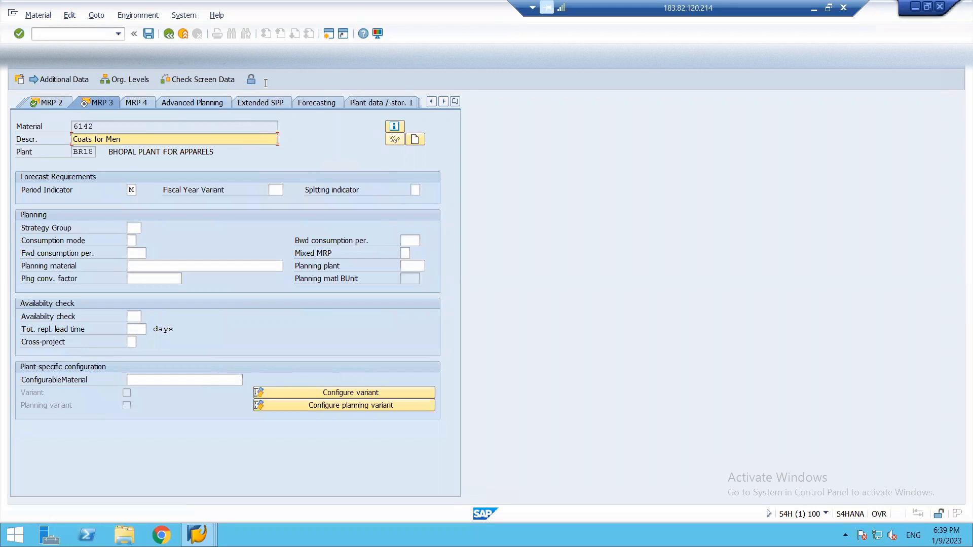
Step: Set the fiscal year variant in the forecast requirements to BR, FISCAL YEAR BRL, from the list of available variants
{"action": "left_click", "coordinate": [274, 189]}
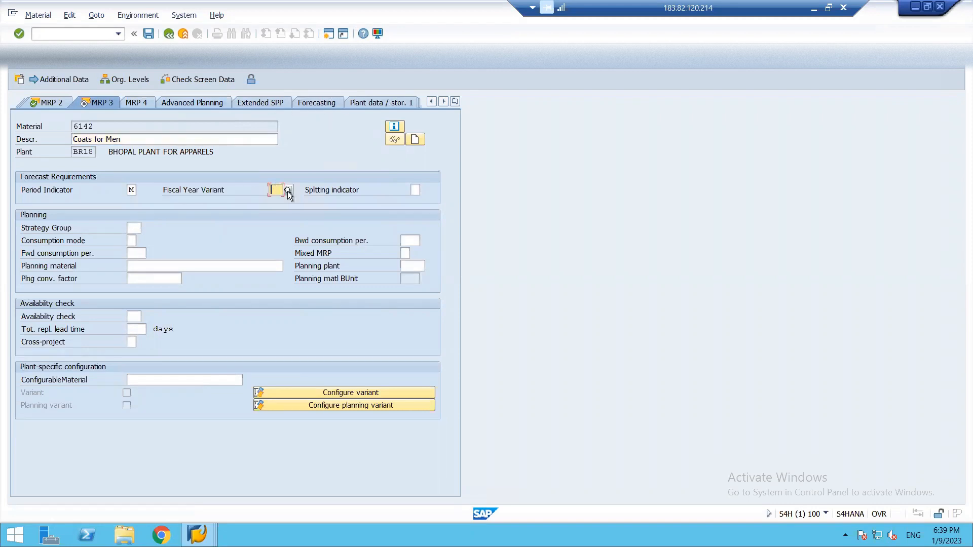
{"action": "left_click", "coordinate": [287, 190]}
{"action": "key", "text": "Down"}
{"action": "key", "text": "Down"}
{"action": "key", "text": "Down"}
{"action": "key", "text": "Down"}
{"action": "key", "text": "Down"}
{"action": "key", "text": "Down"}
{"action": "key", "text": "Down"}
{"action": "key", "text": "Down"}
{"action": "key", "text": "Down"}
{"action": "key", "text": "Down"}
{"action": "key", "text": "Down"}
{"action": "key", "text": "Down"}
{"action": "key", "text": "Down"}
{"action": "key", "text": "Down"}
{"action": "key", "text": "Down"}
{"action": "key", "text": "Down"}
{"action": "key", "text": "Down"}
{"action": "key", "text": "Down"}
{"action": "key", "text": "Down"}
{"action": "key", "text": "Down"}
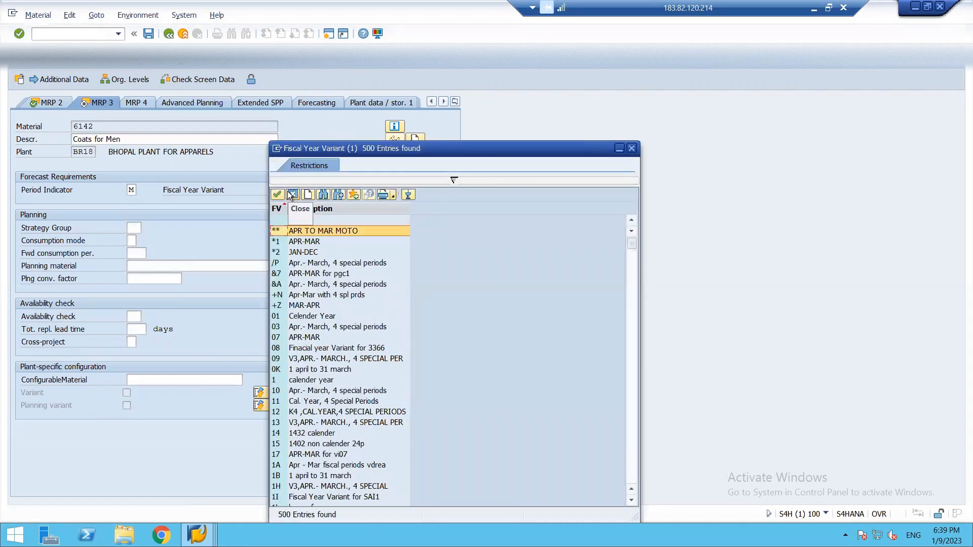
{"action": "key", "text": "Down"}
{"action": "key", "text": "Down"}
{"action": "key", "text": "Down"}
{"action": "key", "text": "Down"}
{"action": "key", "text": "Down"}
{"action": "key", "text": "Down"}
{"action": "key", "text": "Down"}
{"action": "key", "text": "Down"}
{"action": "key", "text": "Down"}
{"action": "key", "text": "Down"}
{"action": "key", "text": "Down"}
{"action": "key", "text": "Down"}
{"action": "key", "text": "Down"}
{"action": "key", "text": "Down"}
{"action": "key", "text": "Down"}
{"action": "key", "text": "Down"}
{"action": "key", "text": "Down"}
{"action": "key", "text": "Down"}
{"action": "key", "text": "Down"}
{"action": "key", "text": "Down"}
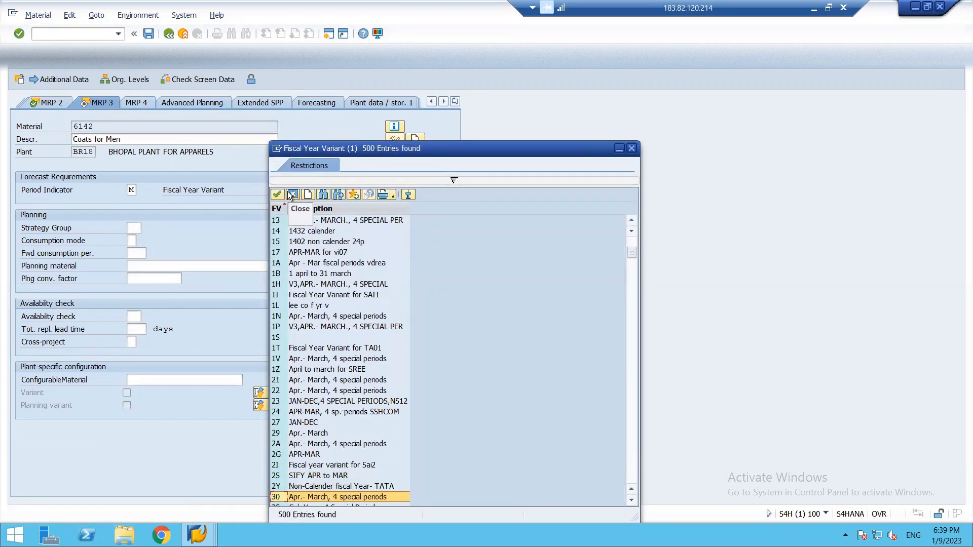
{"action": "key", "text": "Down"}
{"action": "key", "text": "Down"}
{"action": "key", "text": "Down"}
{"action": "key", "text": "Down"}
{"action": "key", "text": "Down"}
{"action": "key", "text": "Down"}
{"action": "key", "text": "Down"}
{"action": "key", "text": "Down"}
{"action": "key", "text": "Down"}
{"action": "key", "text": "Down"}
{"action": "key", "text": "Down"}
{"action": "key", "text": "Down"}
{"action": "key", "text": "Down"}
{"action": "key", "text": "Down"}
{"action": "key", "text": "Down"}
{"action": "key", "text": "Down"}
{"action": "key", "text": "Down"}
{"action": "key", "text": "Down"}
{"action": "key", "text": "Down"}
{"action": "key", "text": "Down"}
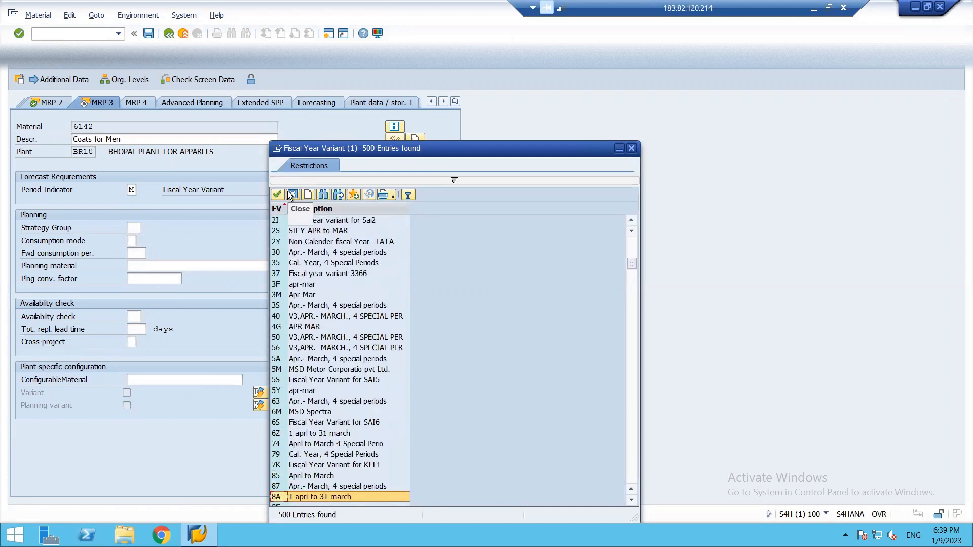
{"action": "key", "text": "Down"}
{"action": "key", "text": "Down"}
{"action": "key", "text": "Down"}
{"action": "key", "text": "Down"}
{"action": "key", "text": "Down"}
{"action": "key", "text": "Down"}
{"action": "key", "text": "Down"}
{"action": "key", "text": "Down"}
{"action": "key", "text": "Down"}
{"action": "key", "text": "Down"}
{"action": "key", "text": "Down"}
{"action": "key", "text": "Down"}
{"action": "key", "text": "Down"}
{"action": "key", "text": "Down"}
{"action": "key", "text": "Down"}
{"action": "key", "text": "Down"}
{"action": "key", "text": "Down"}
{"action": "key", "text": "Down"}
{"action": "key", "text": "Down"}
{"action": "key", "text": "Down"}
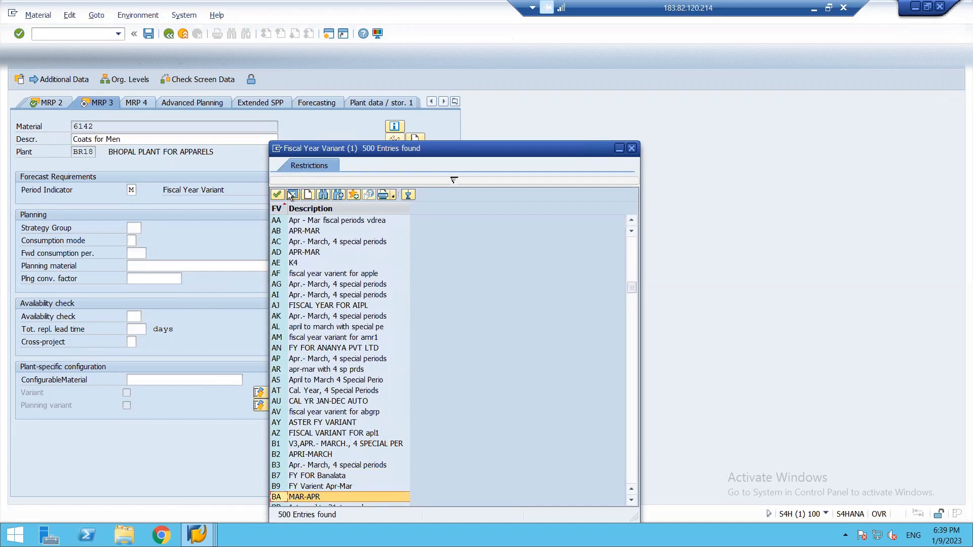
{"action": "key", "text": "Down"}
{"action": "key", "text": "Down"}
{"action": "key", "text": "Down"}
{"action": "key", "text": "Down"}
{"action": "key", "text": "Down"}
{"action": "key", "text": "Down"}
{"action": "key", "text": "Down"}
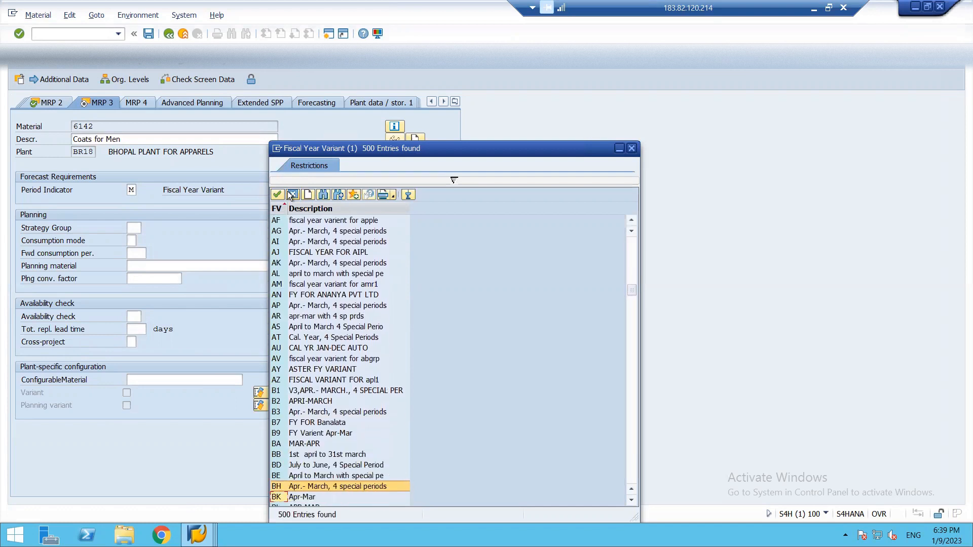
{"action": "key", "text": "Down"}
{"action": "key", "text": "Down"}
{"action": "key", "text": "Down"}
{"action": "key", "text": "Down"}
{"action": "key", "text": "Down"}
{"action": "key", "text": "Down"}
{"action": "key", "text": "Down"}
{"action": "key", "text": "Down"}
{"action": "key", "text": "Down"}
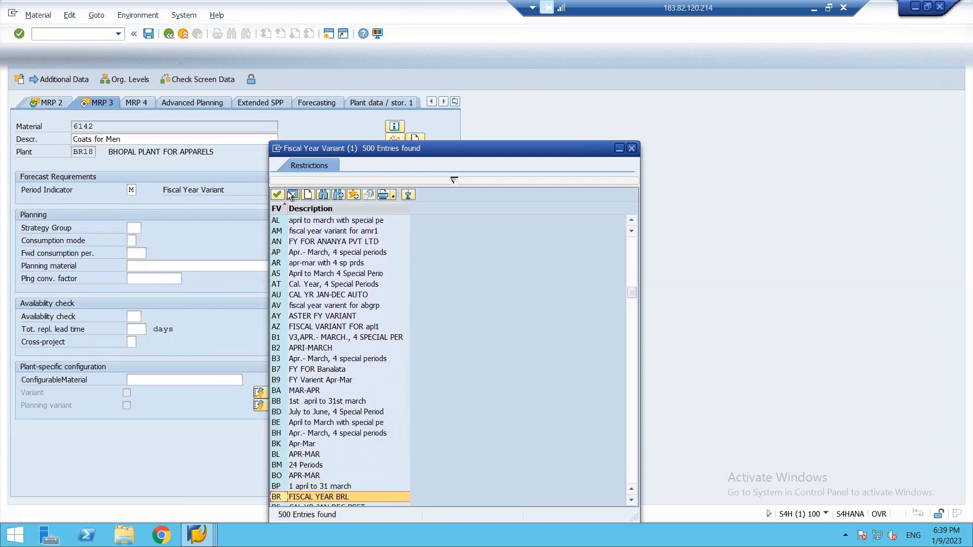
{"action": "key", "text": "Down"}
{"action": "key", "text": "Down"}
{"action": "key", "text": "Down"}
{"action": "key", "text": "Down"}
{"action": "key", "text": "Down"}
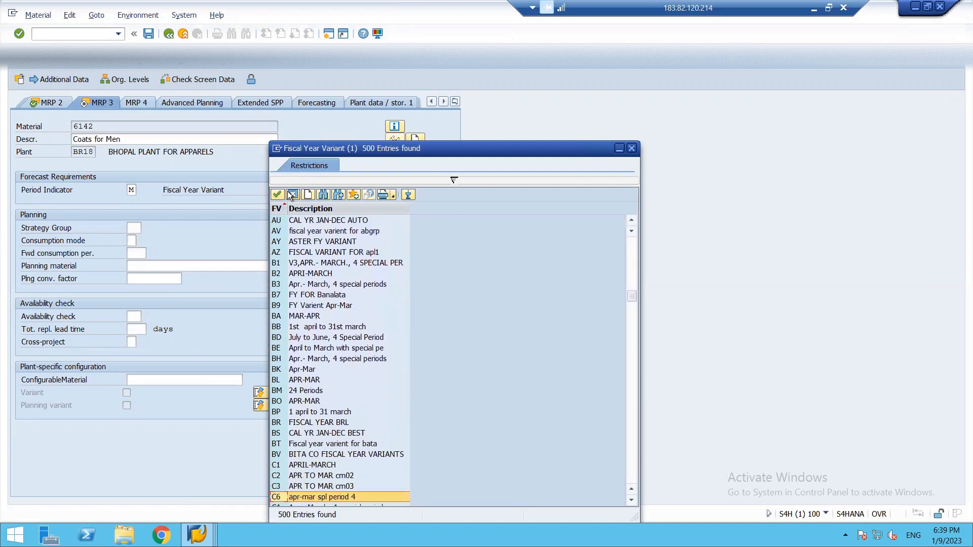
{"action": "key", "text": "Up"}
{"action": "key", "text": "Up"}
{"action": "key", "text": "Up"}
{"action": "key", "text": "Up"}
{"action": "key", "text": "Up"}
{"action": "key", "text": "Up"}
{"action": "key", "text": "Up"}
{"action": "key", "text": "Up"}
{"action": "key", "text": "Up"}
{"action": "key", "text": "Up"}
{"action": "key", "text": "Up"}
{"action": "key", "text": "Up"}
{"action": "key", "text": "Up"}
{"action": "key", "text": "Up"}
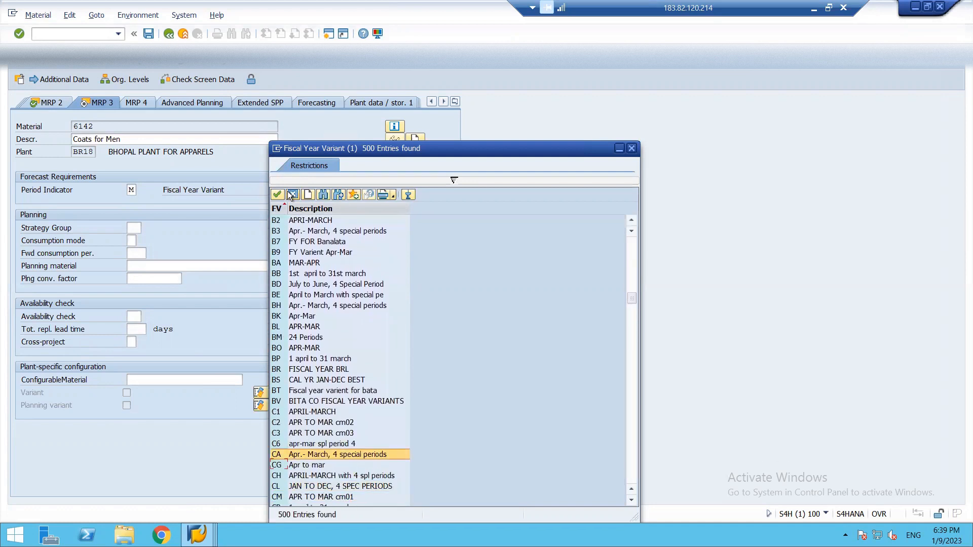
{"action": "key", "text": "Up"}
{"action": "key", "text": "Up"}
{"action": "key", "text": "Up"}
{"action": "key", "text": "Up"}
{"action": "key", "text": "Up"}
{"action": "key", "text": "Up"}
{"action": "key", "text": "Up"}
{"action": "key", "text": "Up"}
{"action": "key", "text": "Up"}
{"action": "key", "text": "Up"}
{"action": "key", "text": "Up"}
{"action": "key", "text": "Up"}
{"action": "key", "text": "Up"}
{"action": "key", "text": "Up"}
{"action": "key", "text": "Up"}
{"action": "key", "text": "Up"}
{"action": "key", "text": "Up"}
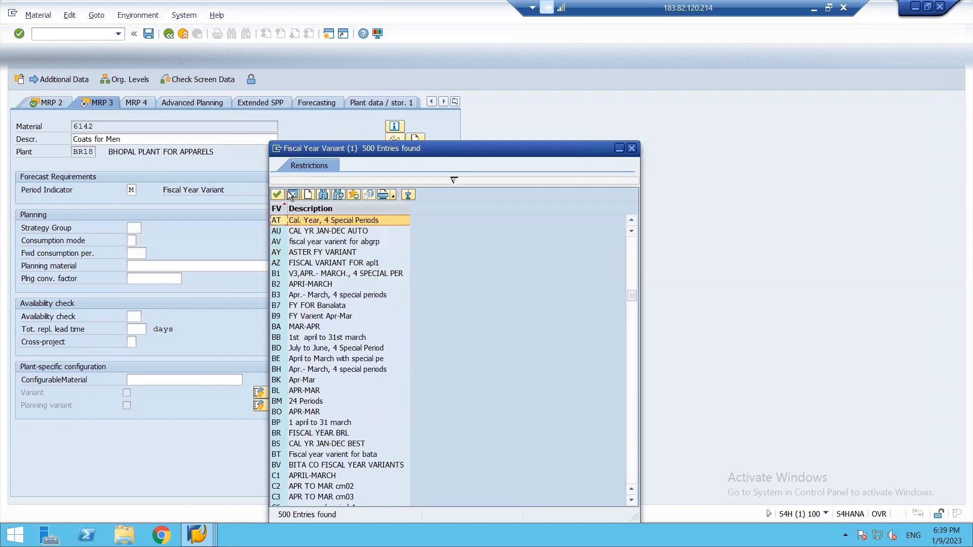
{"action": "key", "text": "Up"}
{"action": "key", "text": "Down"}
{"action": "key", "text": "Down"}
{"action": "key", "text": "Down"}
{"action": "key", "text": "Down"}
{"action": "key", "text": "Down"}
{"action": "key", "text": "Down"}
{"action": "key", "text": "Down"}
{"action": "key", "text": "Down"}
{"action": "key", "text": "Down"}
{"action": "key", "text": "Down"}
{"action": "key", "text": "Down"}
{"action": "key", "text": "Down"}
{"action": "key", "text": "Down"}
{"action": "key", "text": "Down"}
{"action": "key", "text": "Down"}
{"action": "key", "text": "Down"}
{"action": "key", "text": "Down"}
{"action": "key", "text": "Down"}
{"action": "key", "text": "Down"}
{"action": "key", "text": "Down"}
{"action": "key", "text": "Down"}
{"action": "key", "text": "Return"}
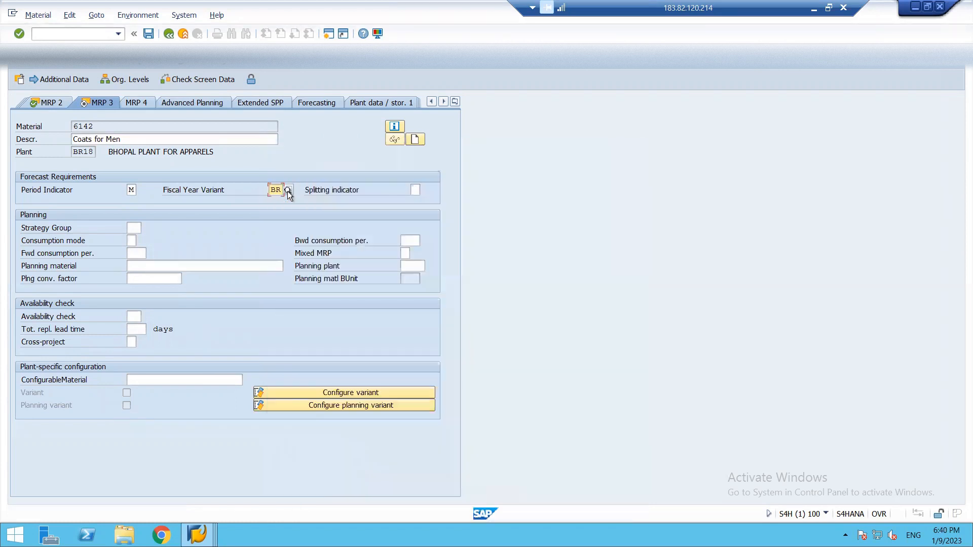
Step: Change the period indicator in the forecast requirements to P from its list of possible values
{"action": "left_click", "coordinate": [131, 189]}
{"action": "left_click", "coordinate": [139, 190]}
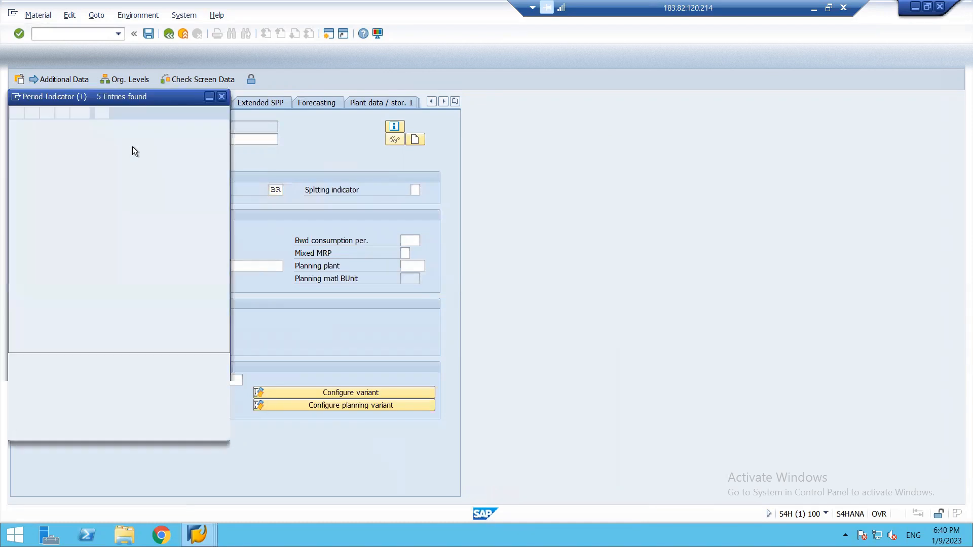
{"action": "double_click", "coordinate": [113, 139]}
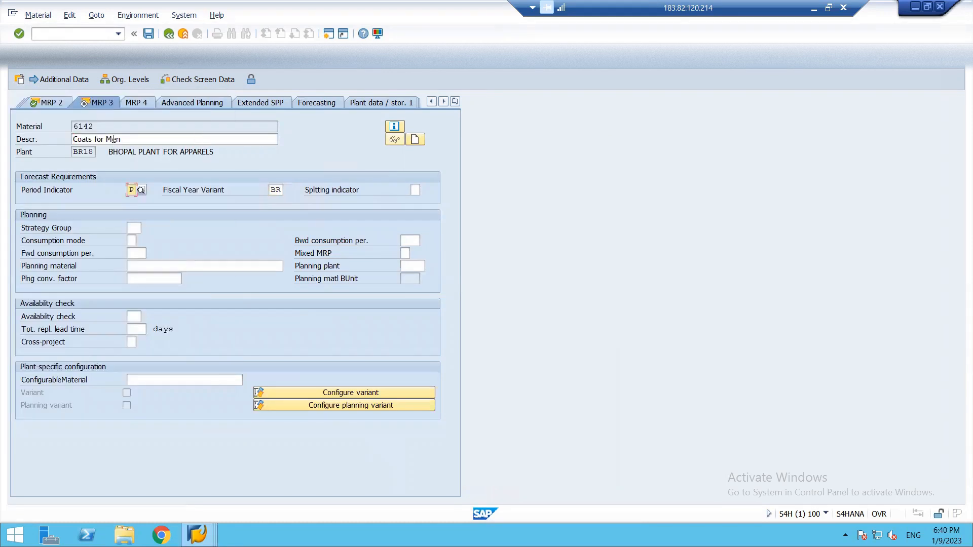
Step: Continue through the MRP 4, Advanced Planning and Extended SPP views to the Forecasting view without entering any values
{"action": "left_click", "coordinate": [144, 99]}
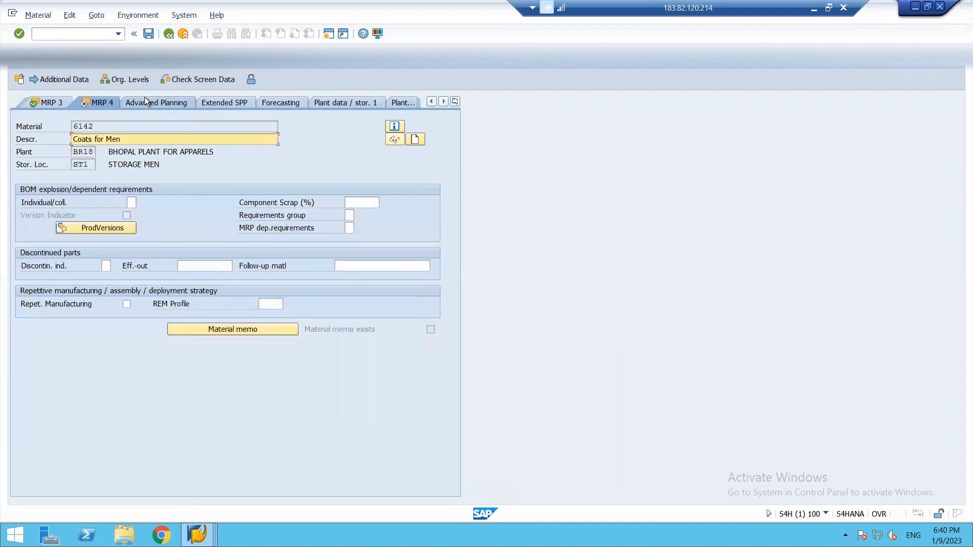
{"action": "left_click", "coordinate": [175, 99]}
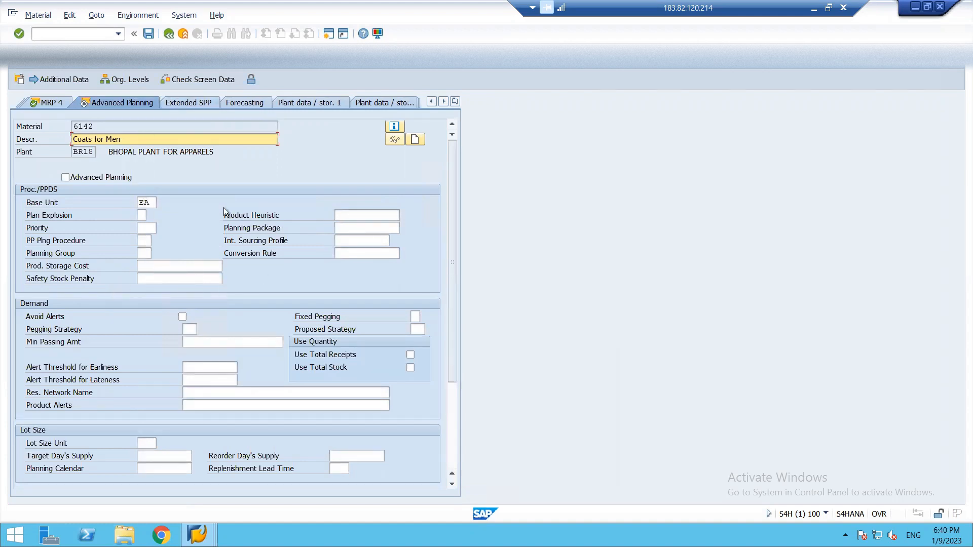
{"action": "left_click", "coordinate": [194, 102]}
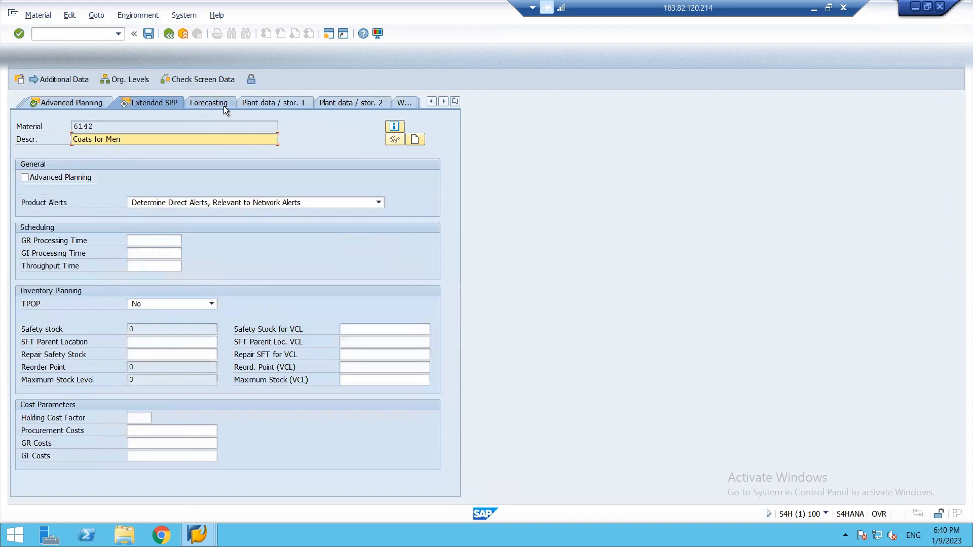
{"action": "left_click", "coordinate": [226, 105]}
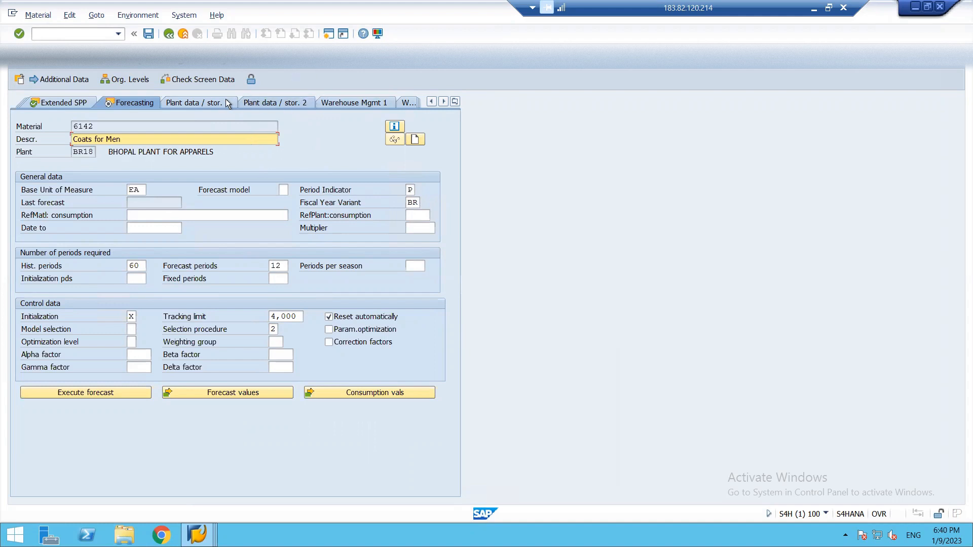
Step: Set the forecast model to D, Constant model, from the list of available forecast models
{"action": "key", "text": "Return"}
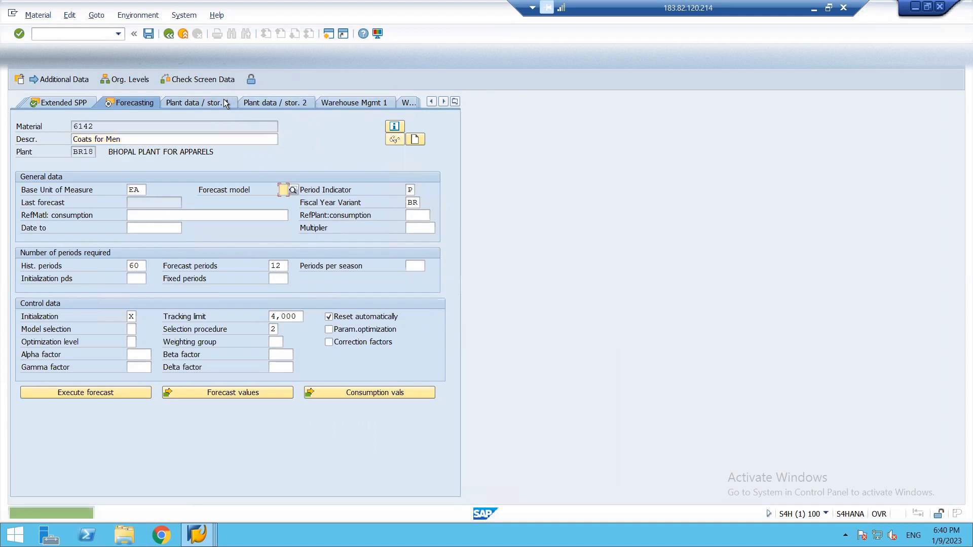
{"action": "left_click", "coordinate": [292, 191]}
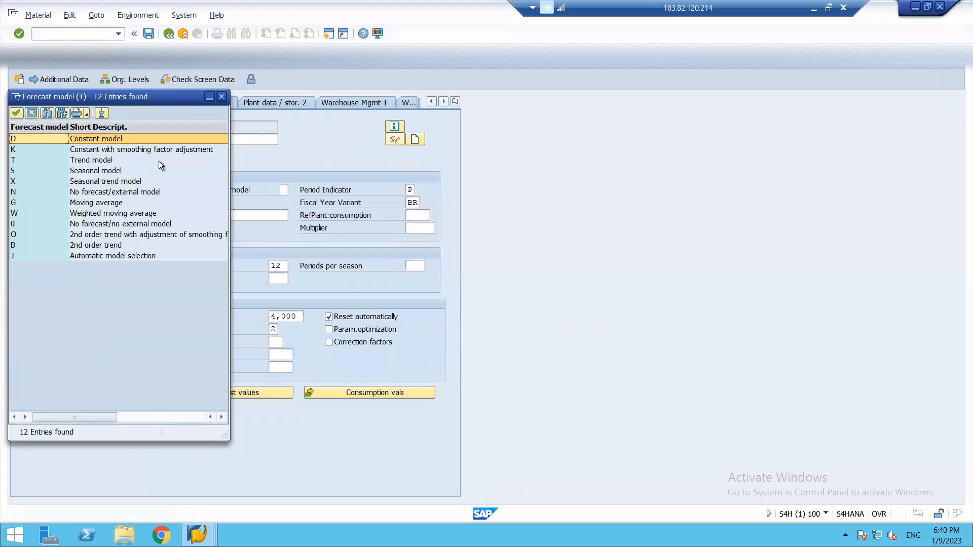
{"action": "double_click", "coordinate": [129, 139]}
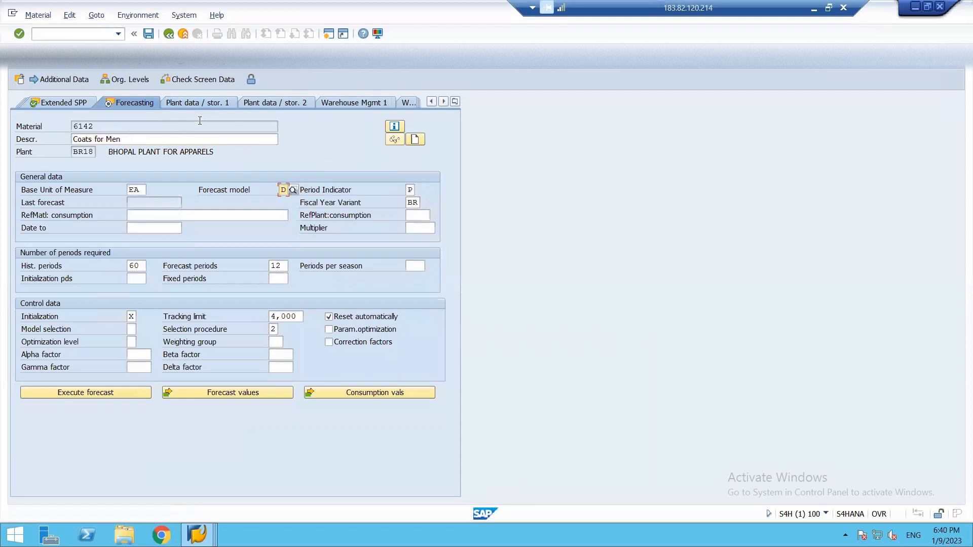
Step: Continue through the Plant data / stor. 1 view, trying to save the material there, to the Plant data / stor. 2 view
{"action": "left_click", "coordinate": [211, 105]}
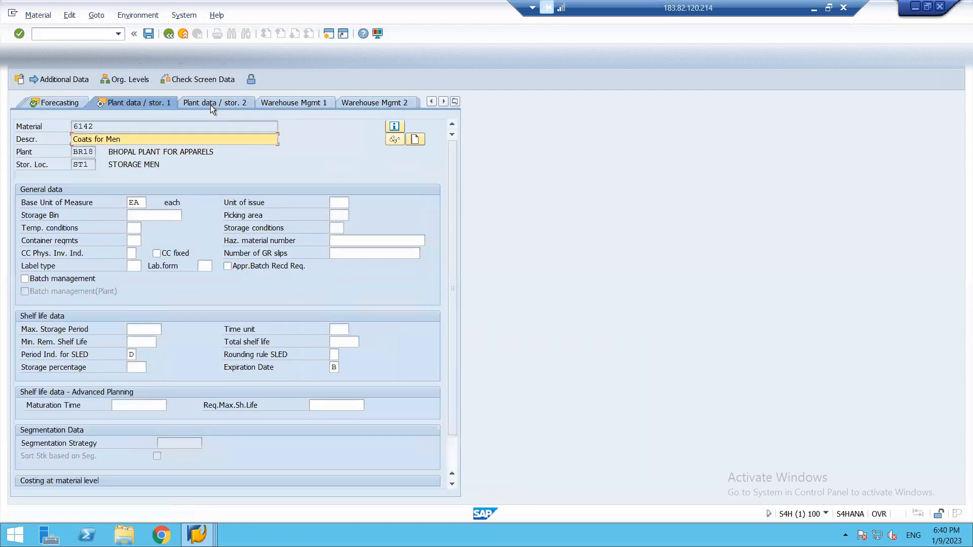
{"action": "left_click", "coordinate": [274, 105]}
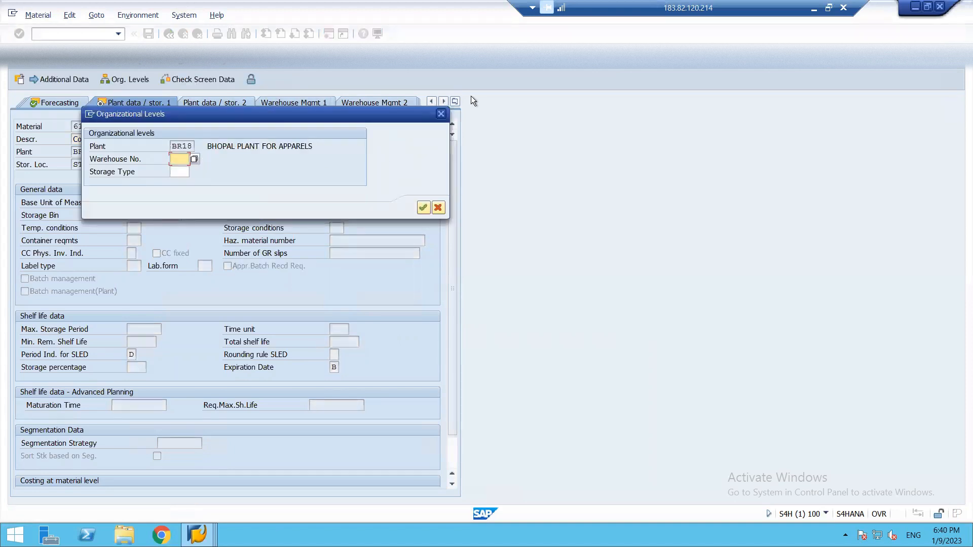
{"action": "left_click", "coordinate": [440, 116]}
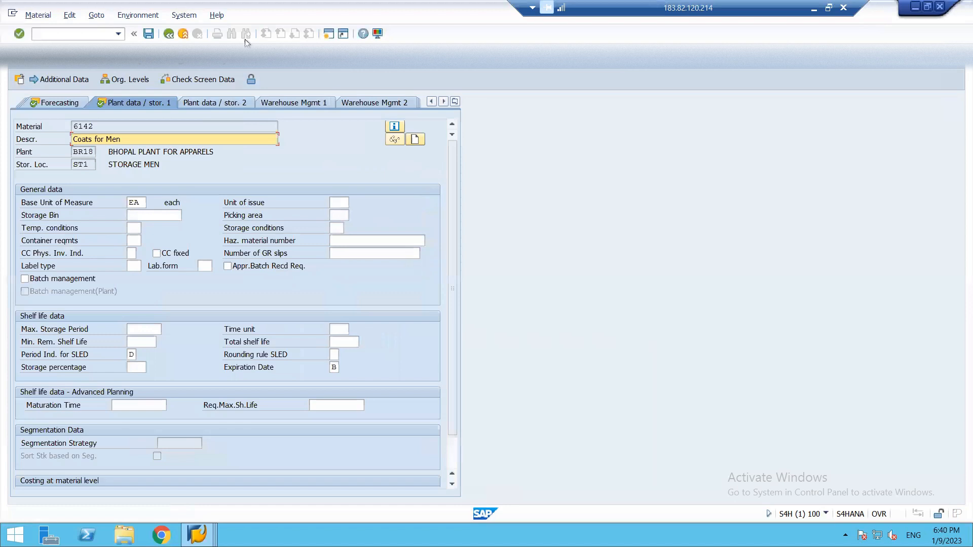
{"action": "left_click", "coordinate": [145, 33]}
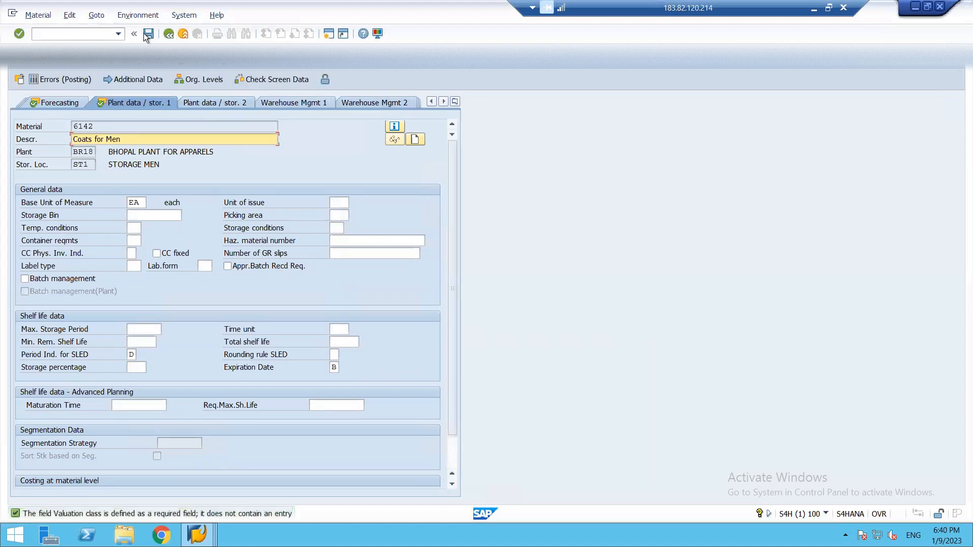
{"action": "left_click", "coordinate": [223, 103]}
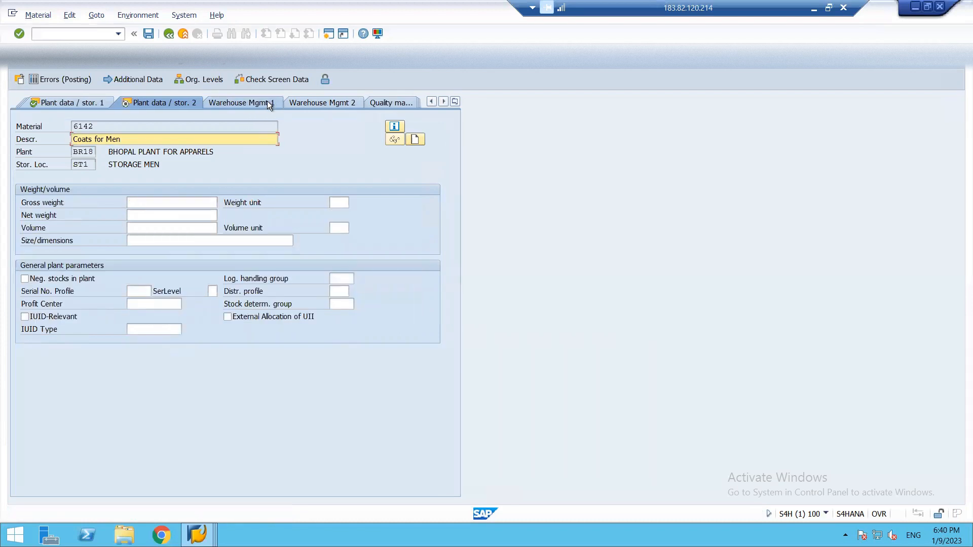
Step: Try to open the Warehouse Mgmt 1 and Warehouse Mgmt 2 views without a warehouse number
{"action": "left_click", "coordinate": [268, 103]}
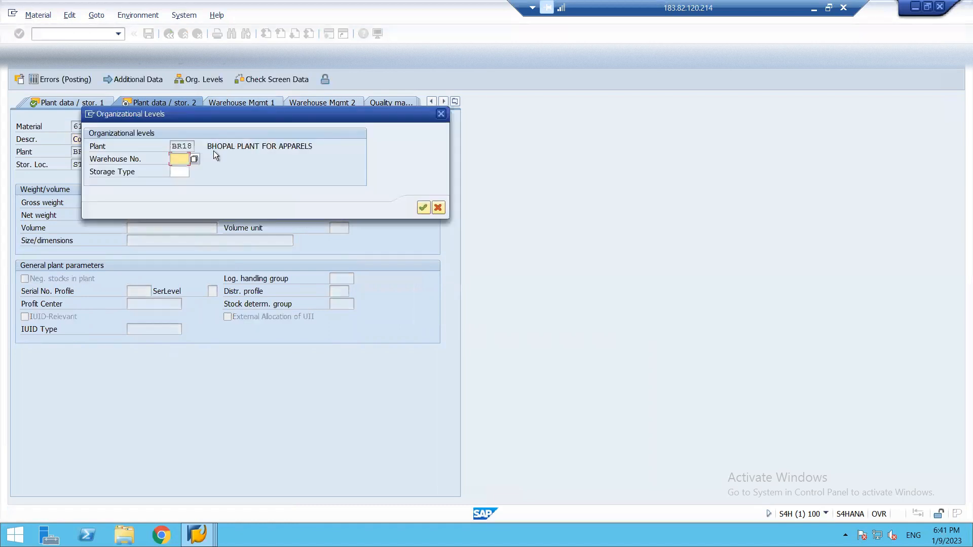
{"action": "left_click", "coordinate": [423, 206]}
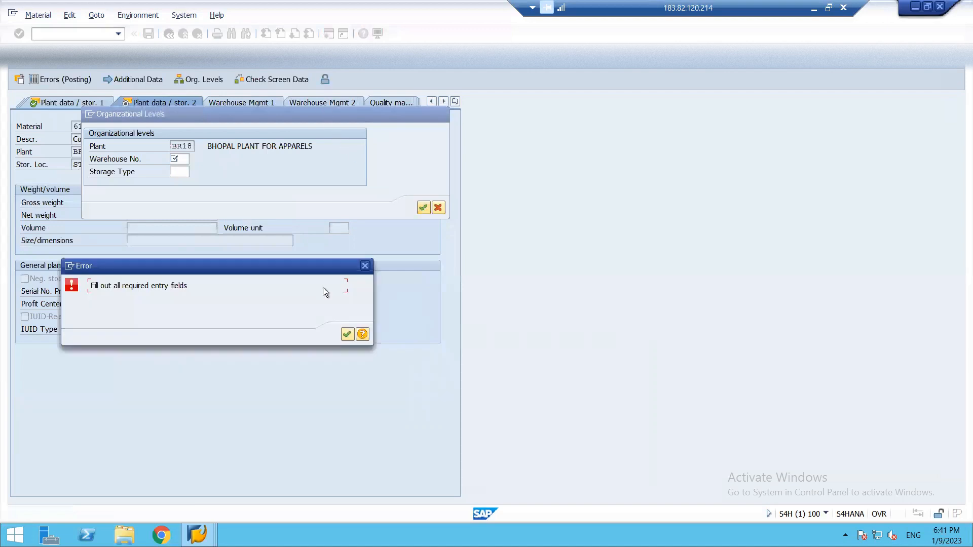
{"action": "left_click", "coordinate": [347, 333]}
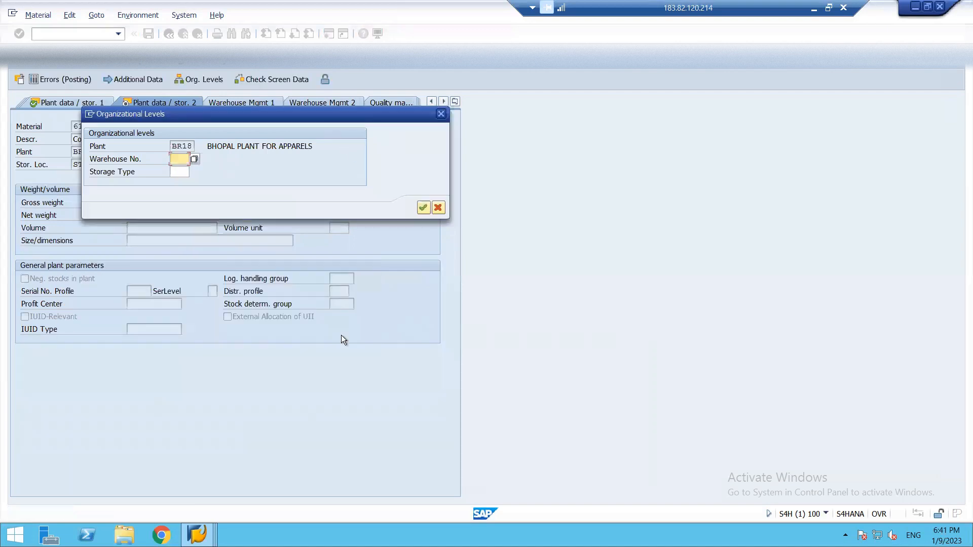
{"action": "left_click", "coordinate": [438, 207]}
{"action": "left_click", "coordinate": [327, 100]}
{"action": "left_click", "coordinate": [441, 113]}
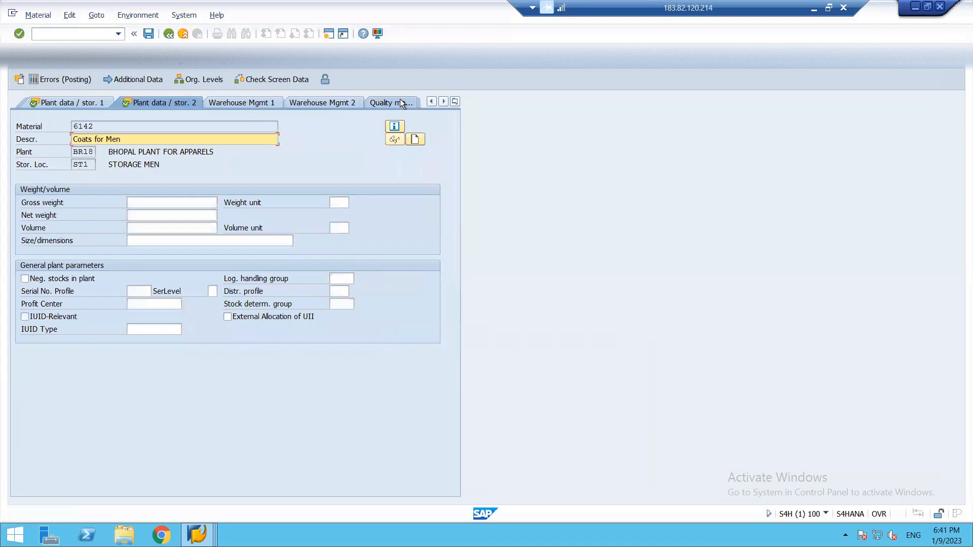
Step: Set the valuation class to 3100 in the Accounting 1 view and continue to Accounting 2, leaving the standard price empty
{"action": "left_click", "coordinate": [401, 103]}
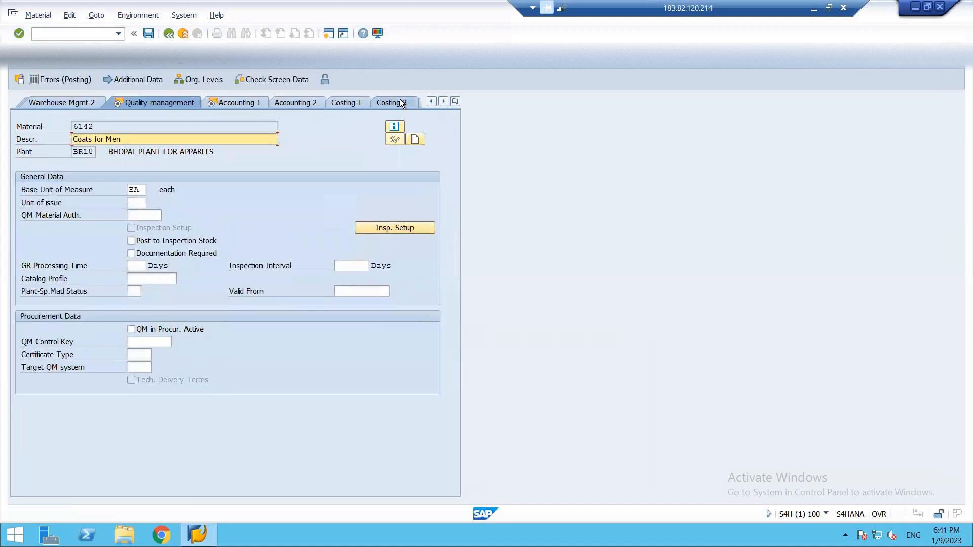
{"action": "left_click", "coordinate": [257, 103]}
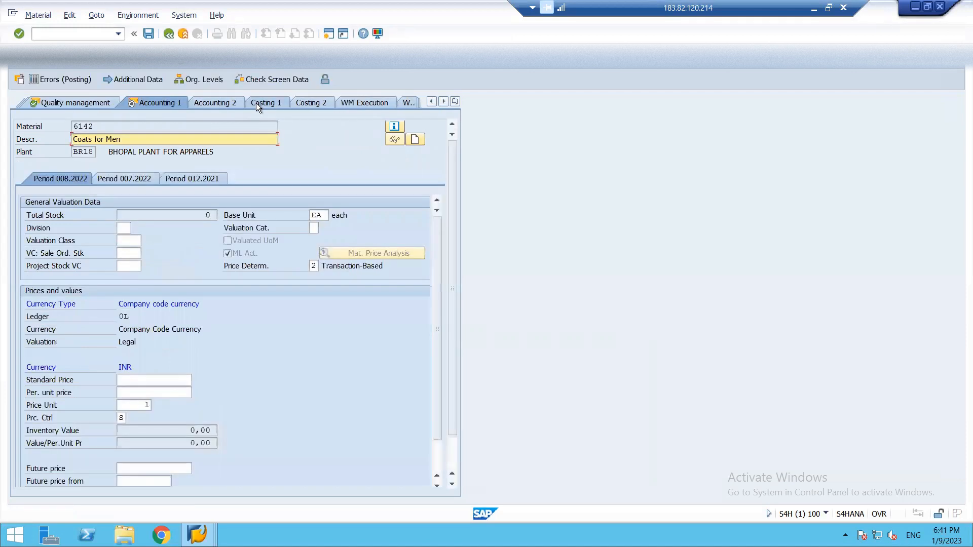
{"action": "left_click", "coordinate": [124, 240]}
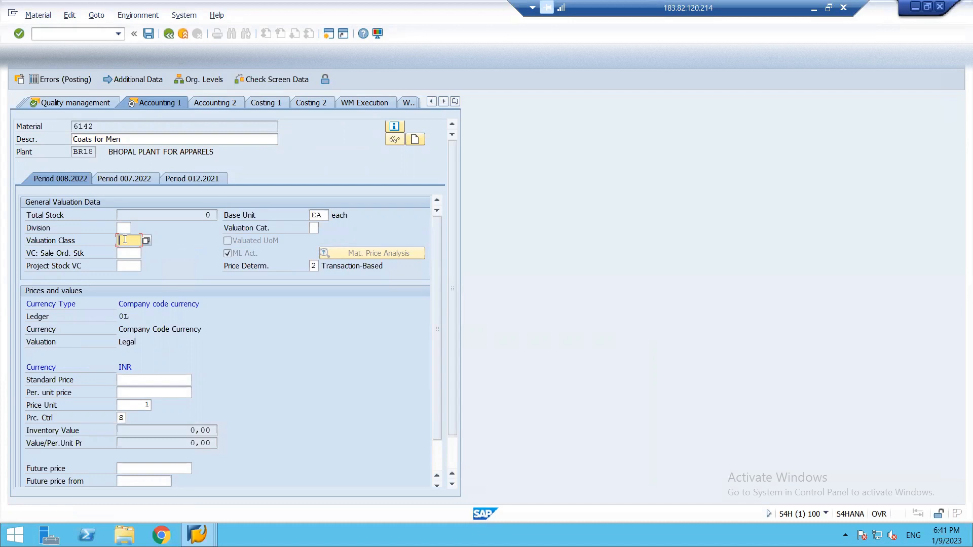
{"action": "type", "text": "3100"}
{"action": "left_click", "coordinate": [220, 102]}
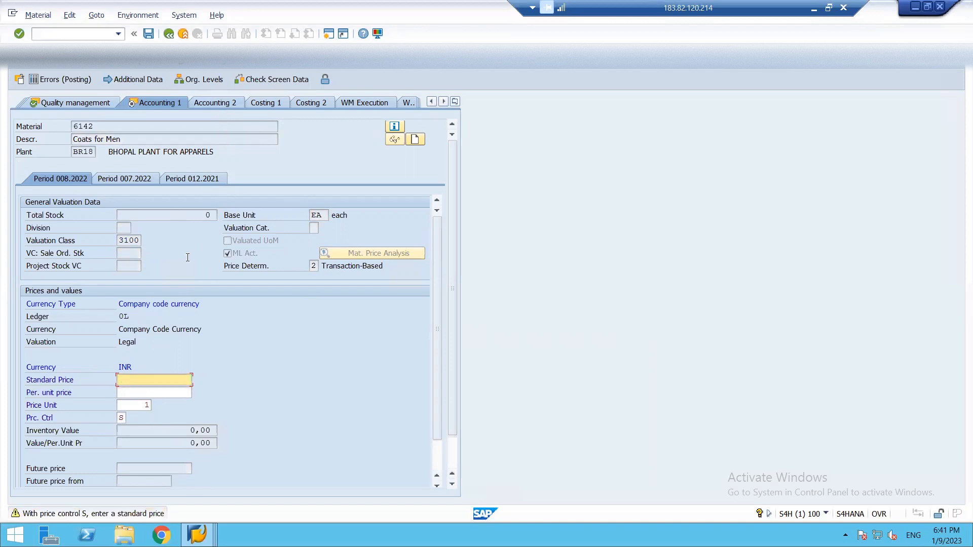
{"action": "left_click", "coordinate": [214, 104]}
{"action": "left_click", "coordinate": [214, 102]}
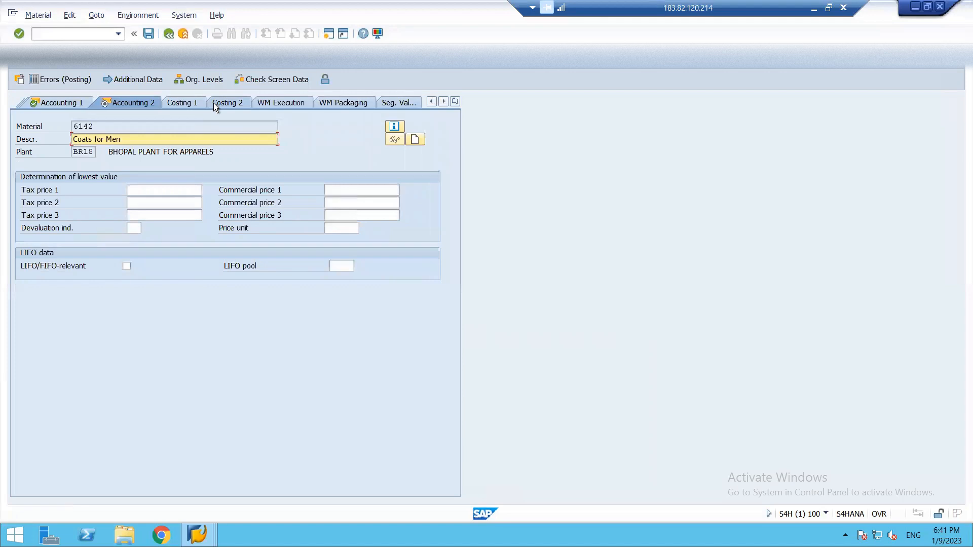
Step: Pass through the Costing 1 and WM Execution views without entries and save the new material
{"action": "left_click", "coordinate": [181, 102]}
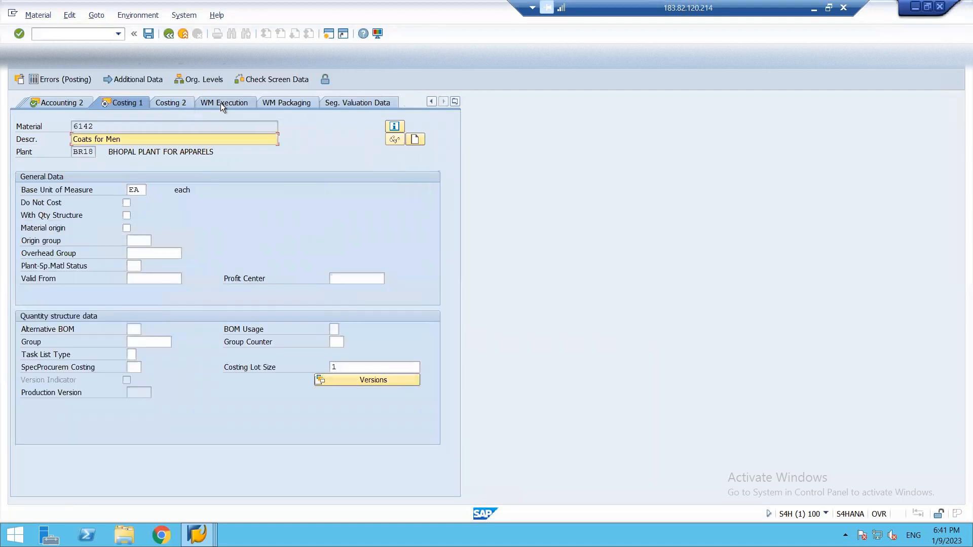
{"action": "left_click", "coordinate": [221, 103]}
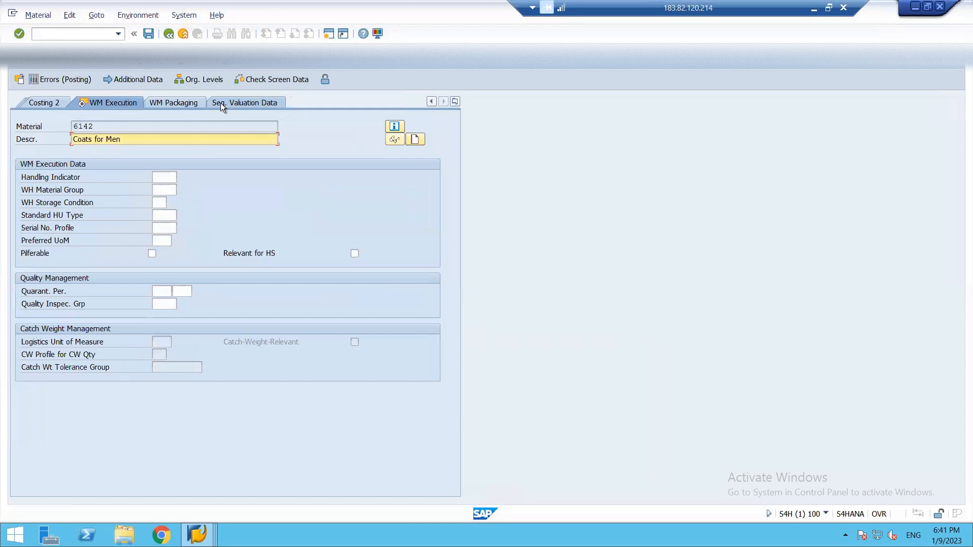
{"action": "left_click", "coordinate": [146, 35]}
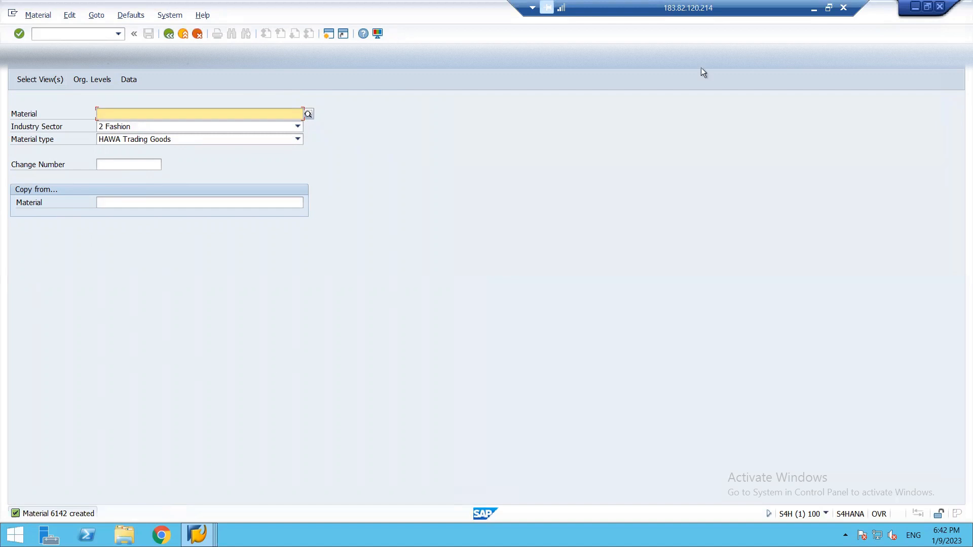
Step: Switch to the WEBINAR- P2P presentation in PowerPoint and start the slide show from the INTRODUCTION TO P2P slide
{"action": "left_click", "coordinate": [828, 6]}
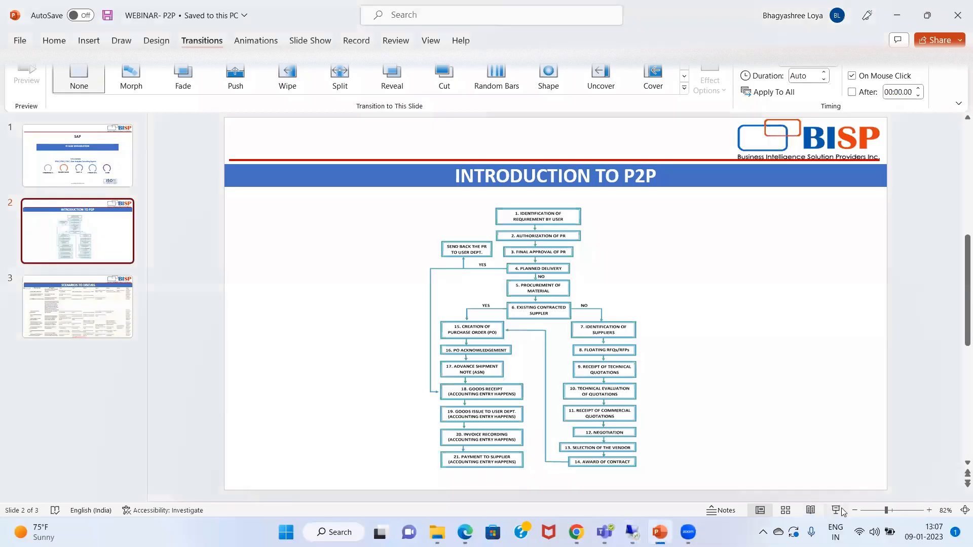
{"action": "key", "text": "shift+F5"}
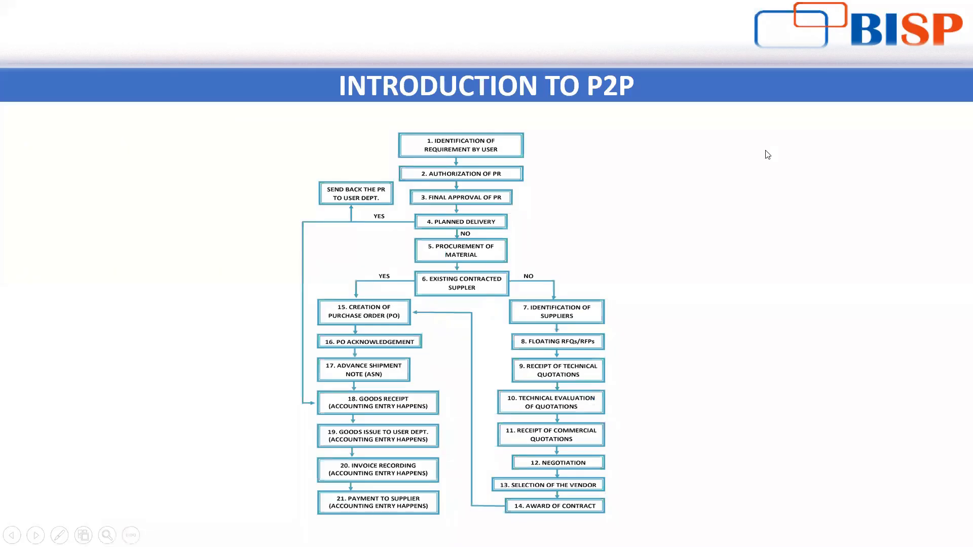